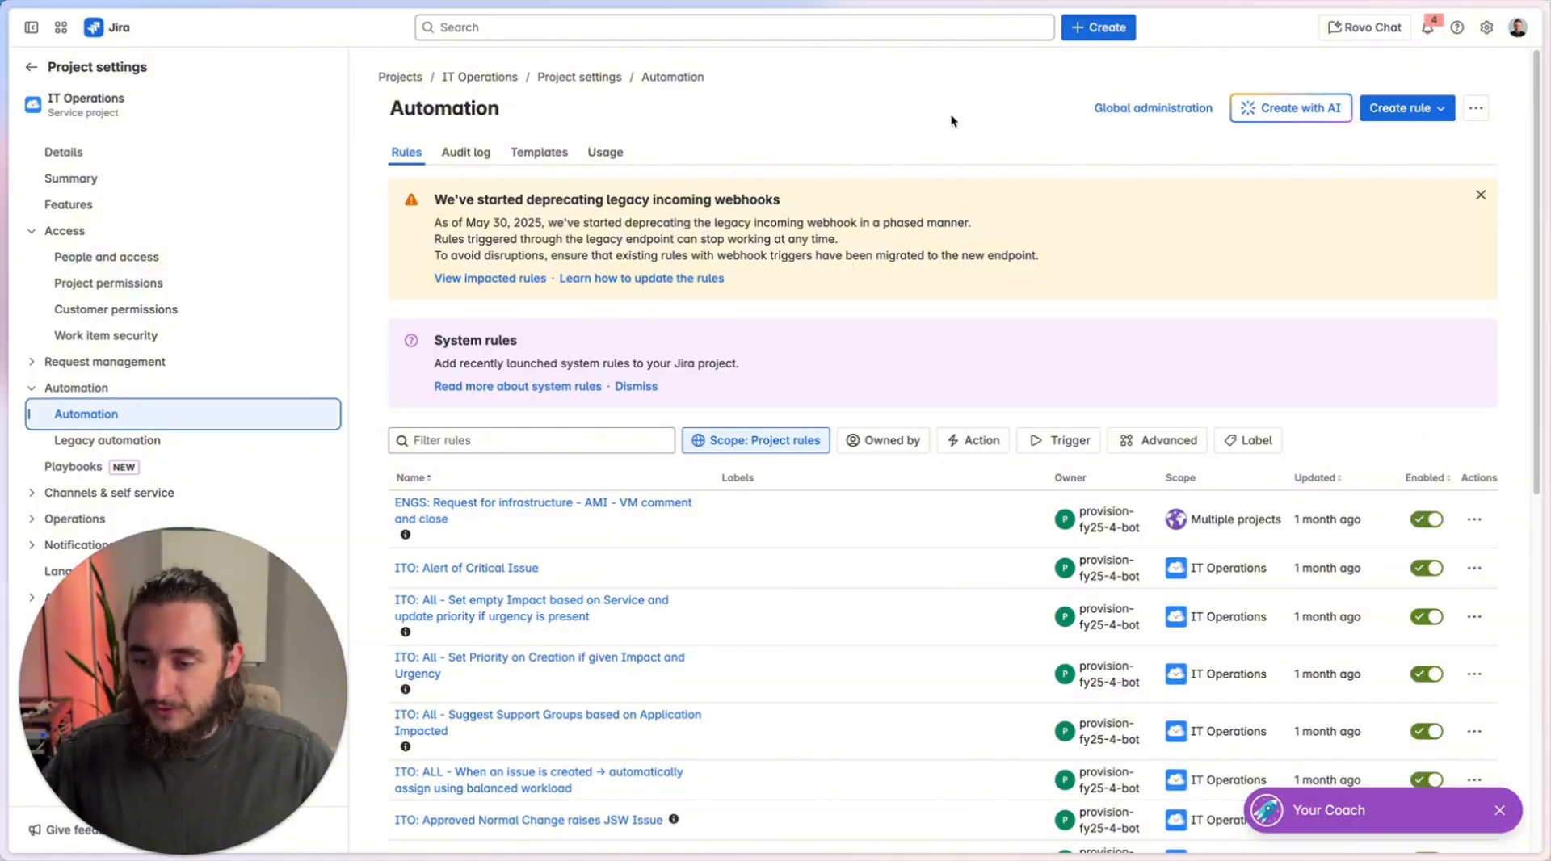
Look over tickets ITO-9603 and ITO-9593, and return to the IT Operations automation rules.
key(super+s)
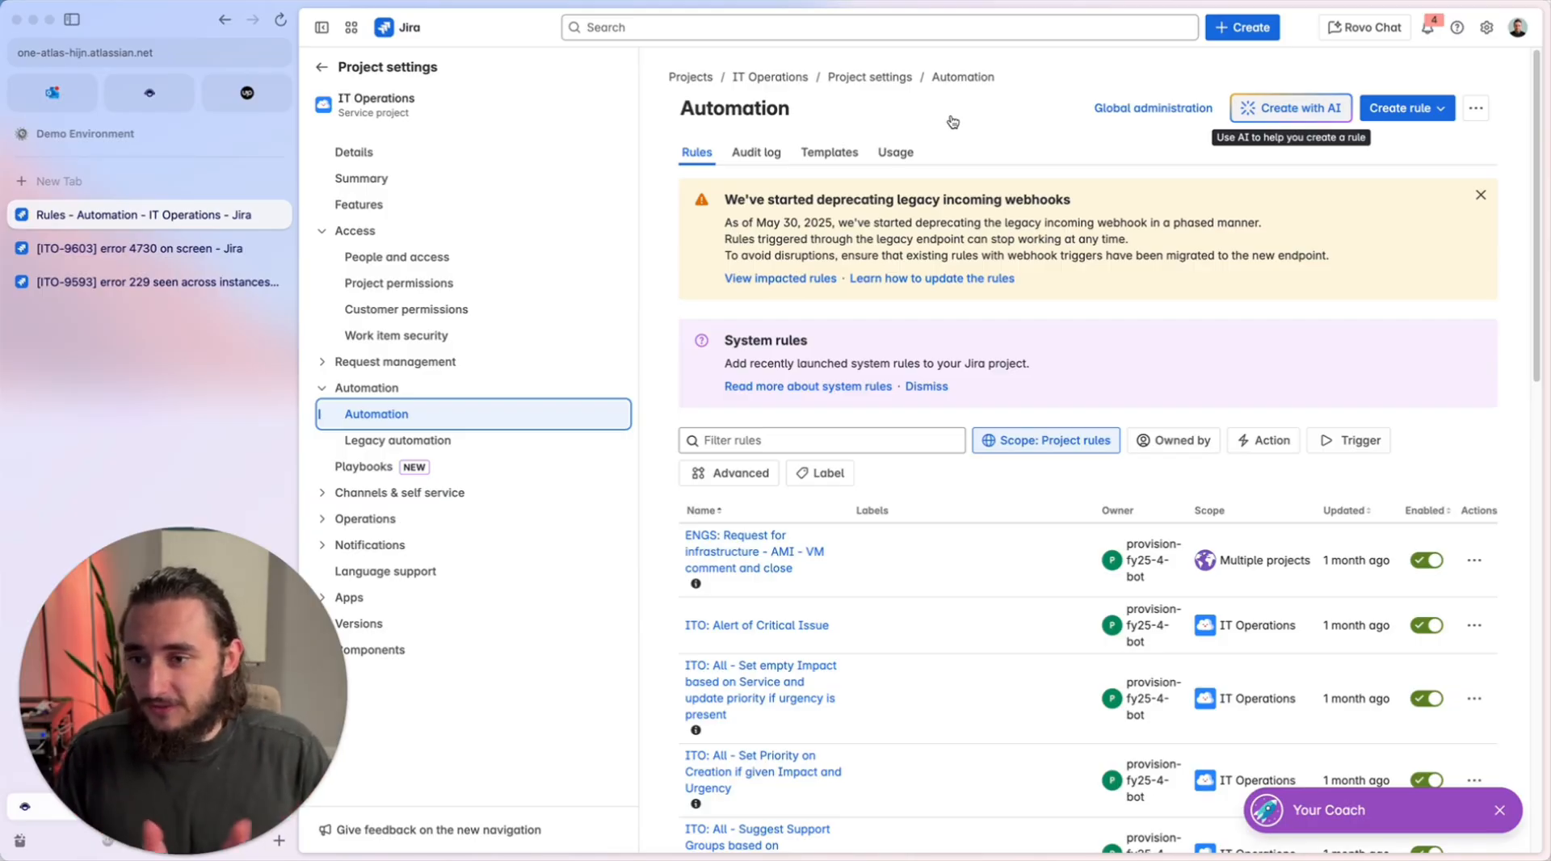
click(146, 248)
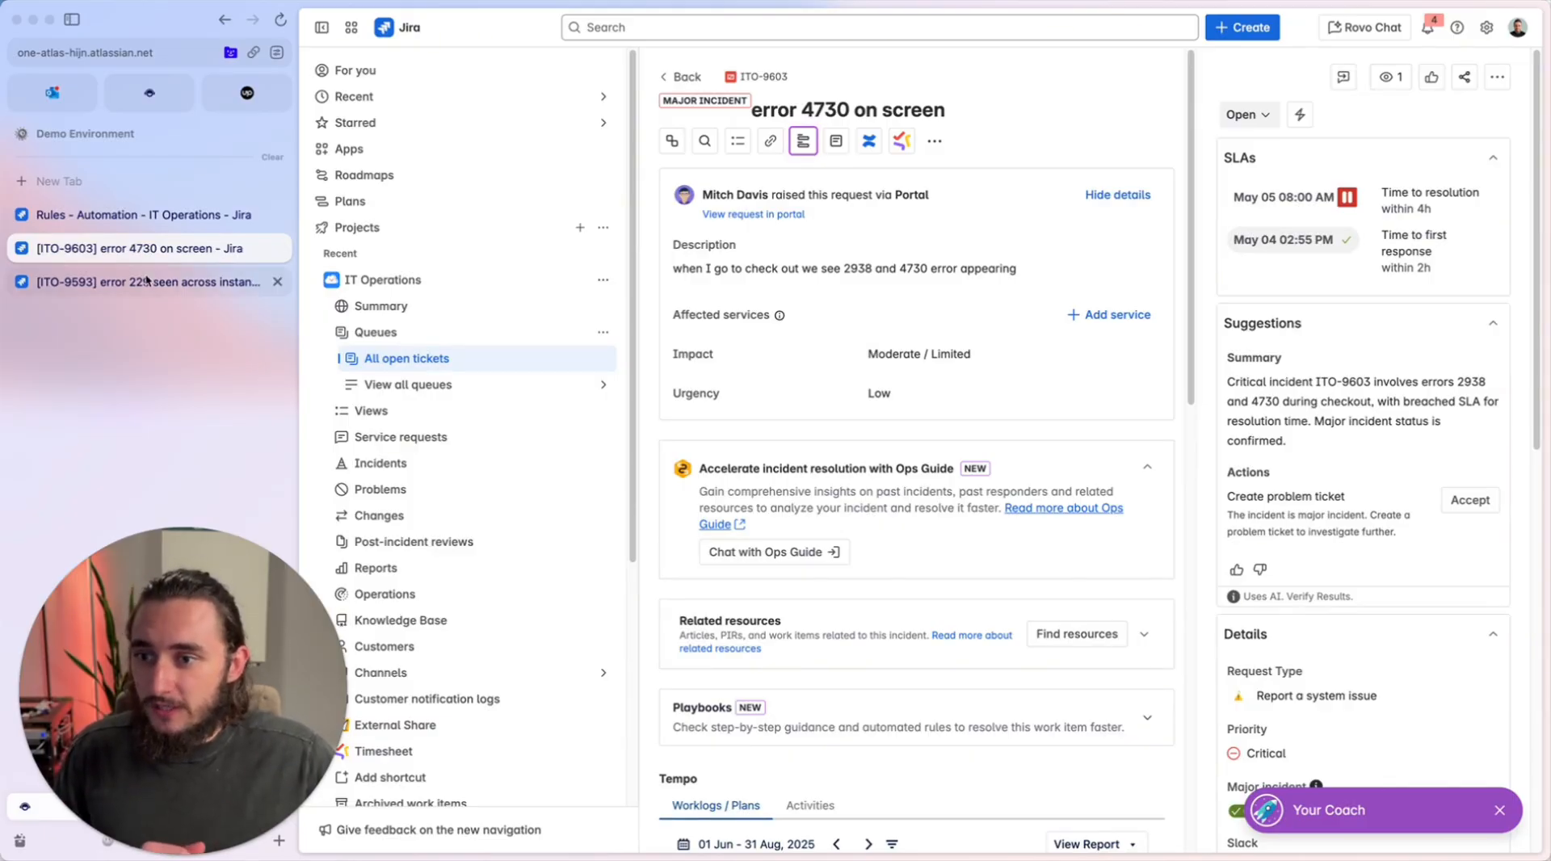
click(147, 281)
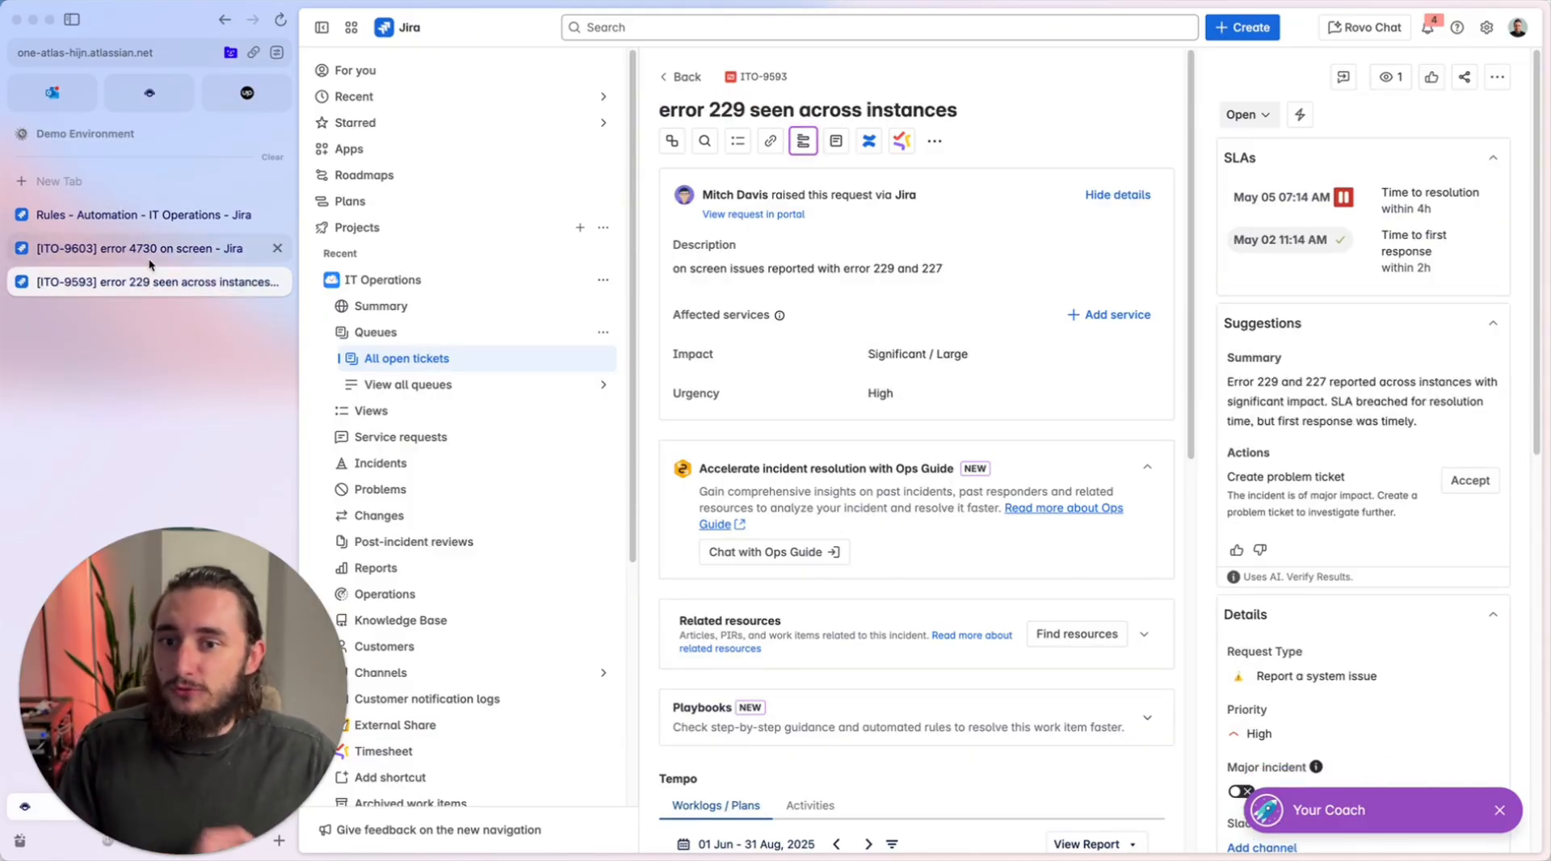
click(155, 247)
click(157, 215)
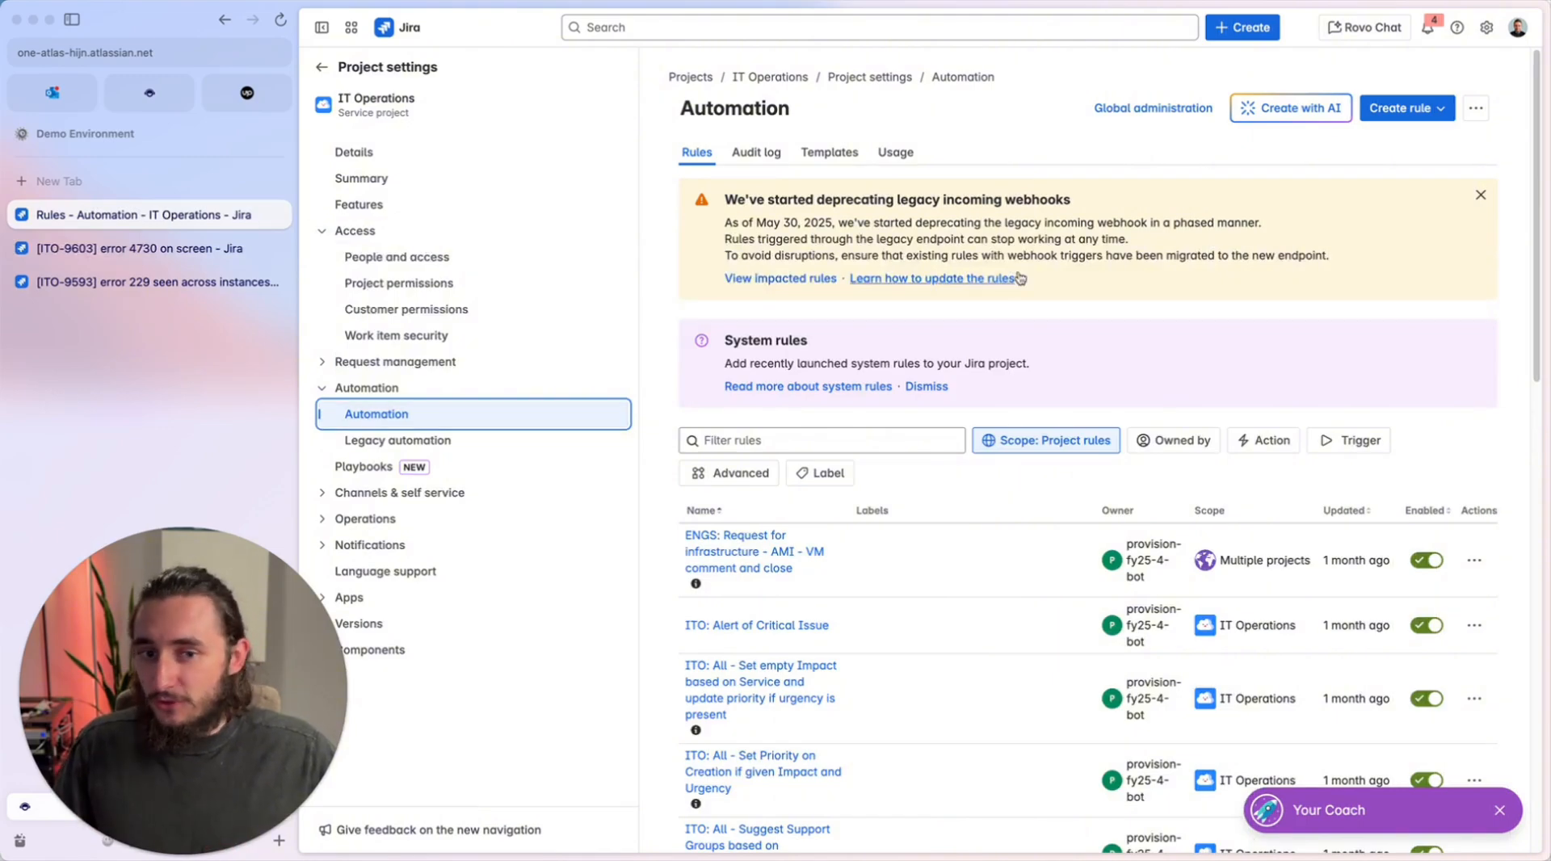
Create an automation rule from scratch with the "Manual trigger from work item" trigger.
click(1405, 109)
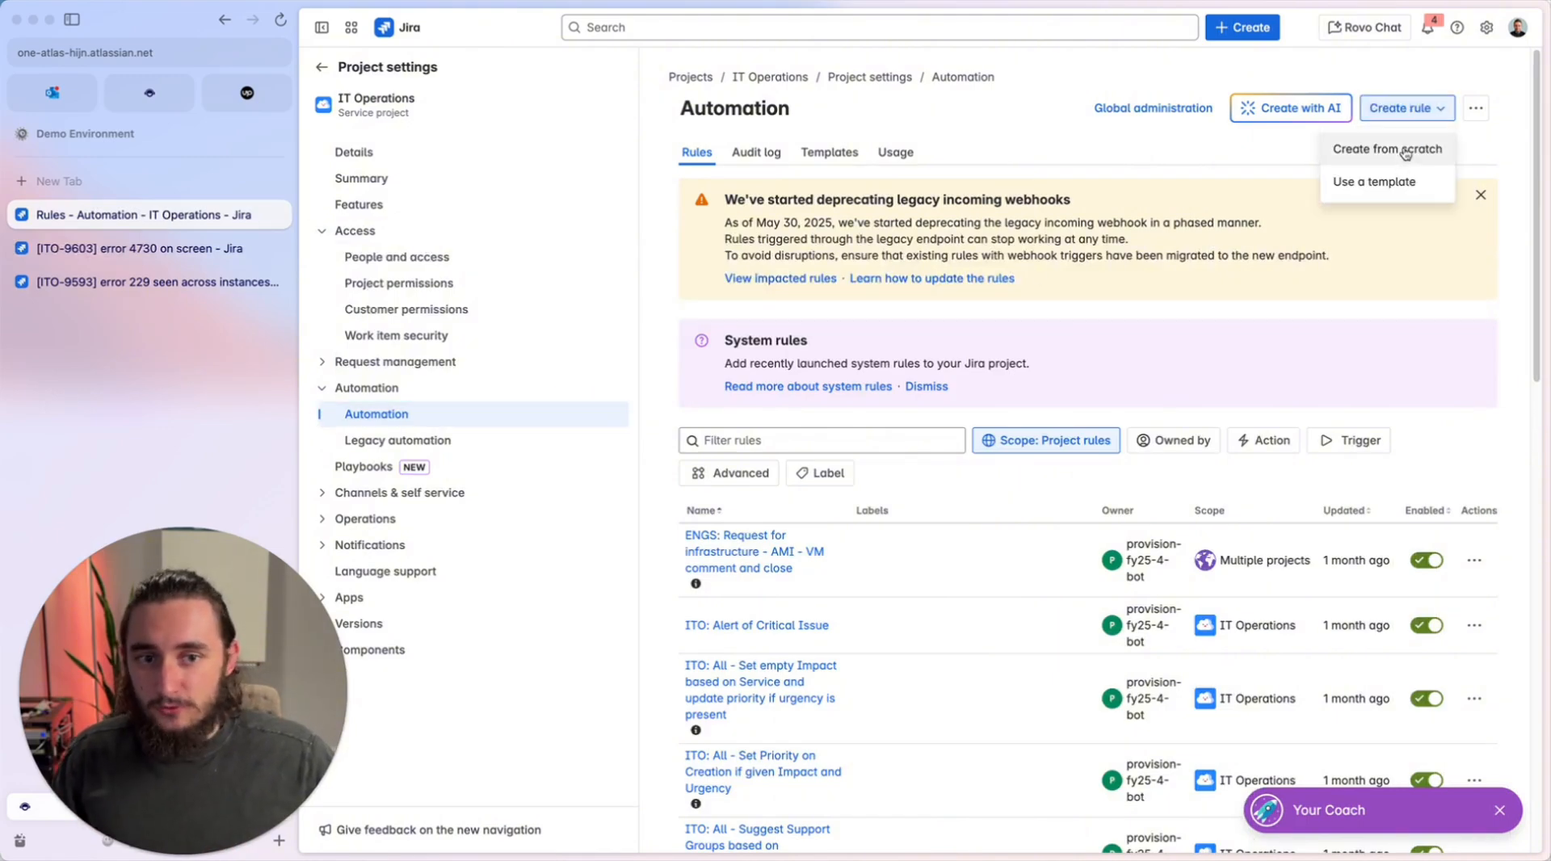
click(1407, 148)
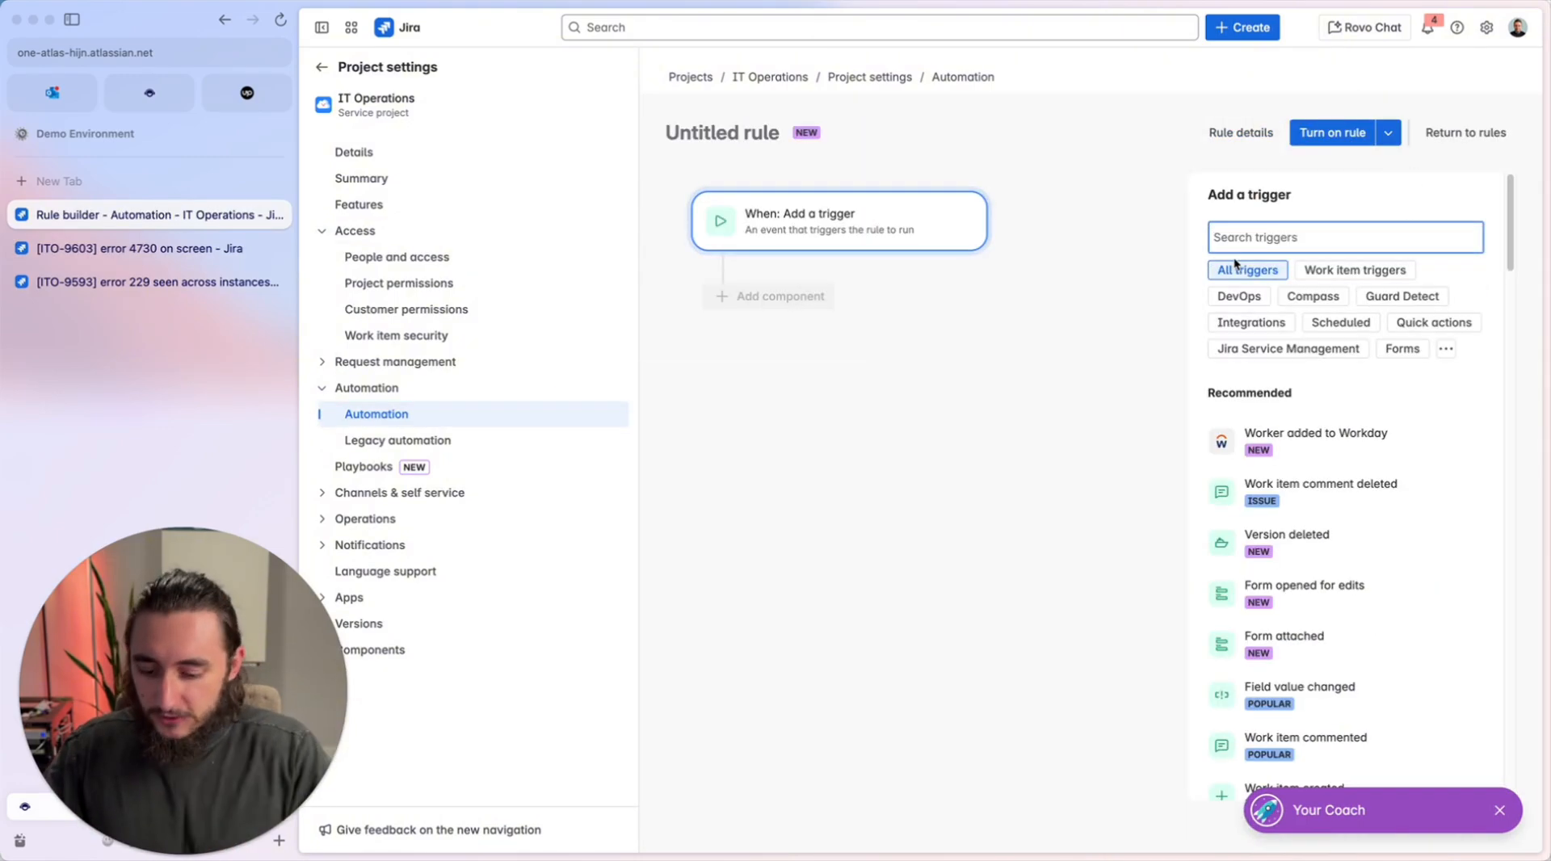
text(man)
click(1387, 453)
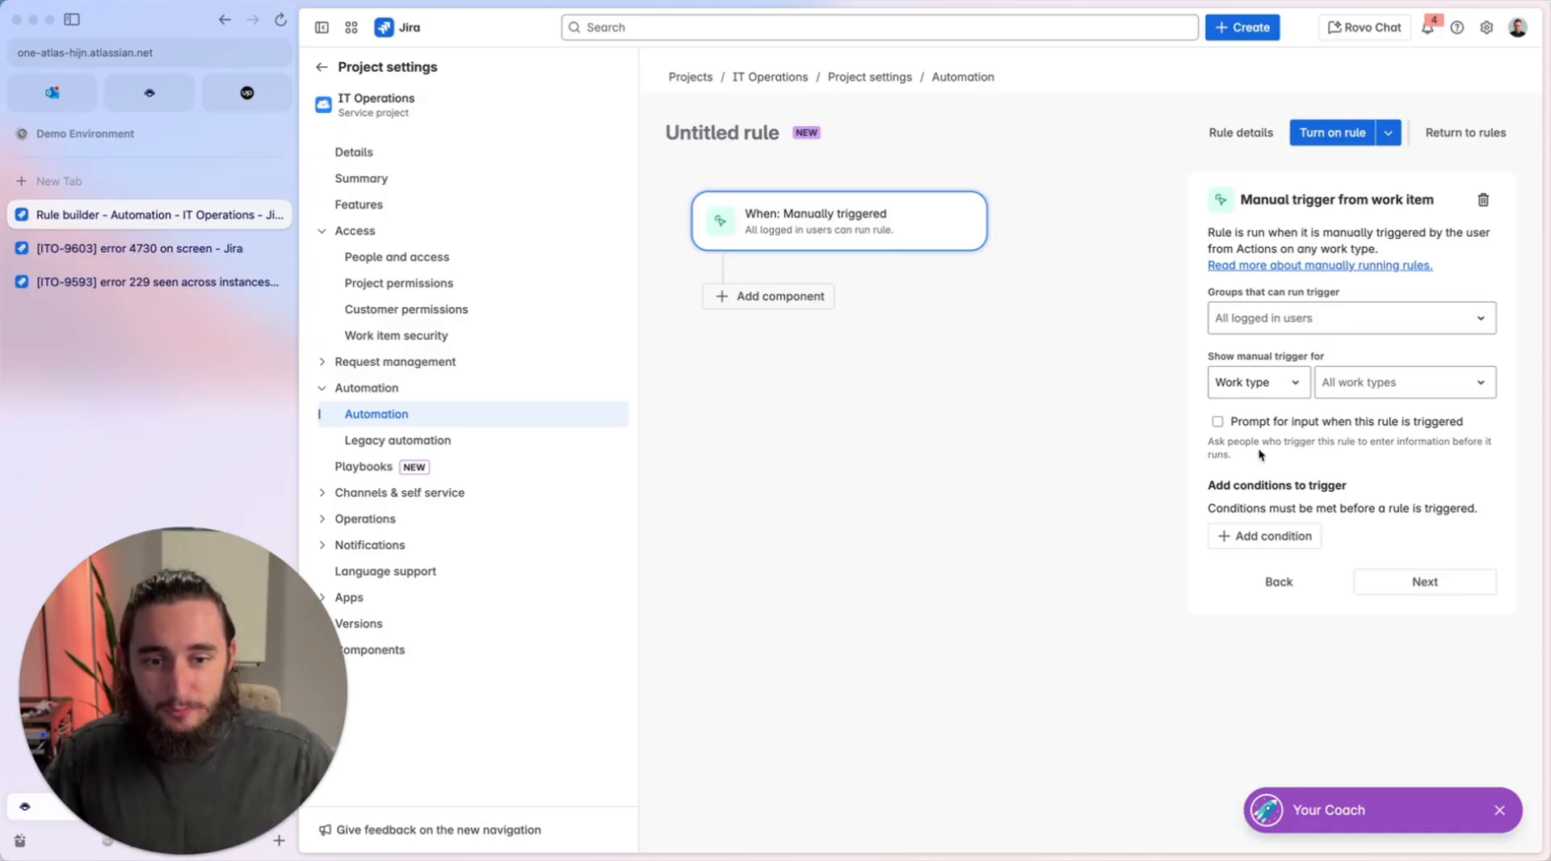
Enable prompting for input when the rule is triggered and add an input field named "key".
click(1264, 427)
scroll(1264, 437, down, 1)
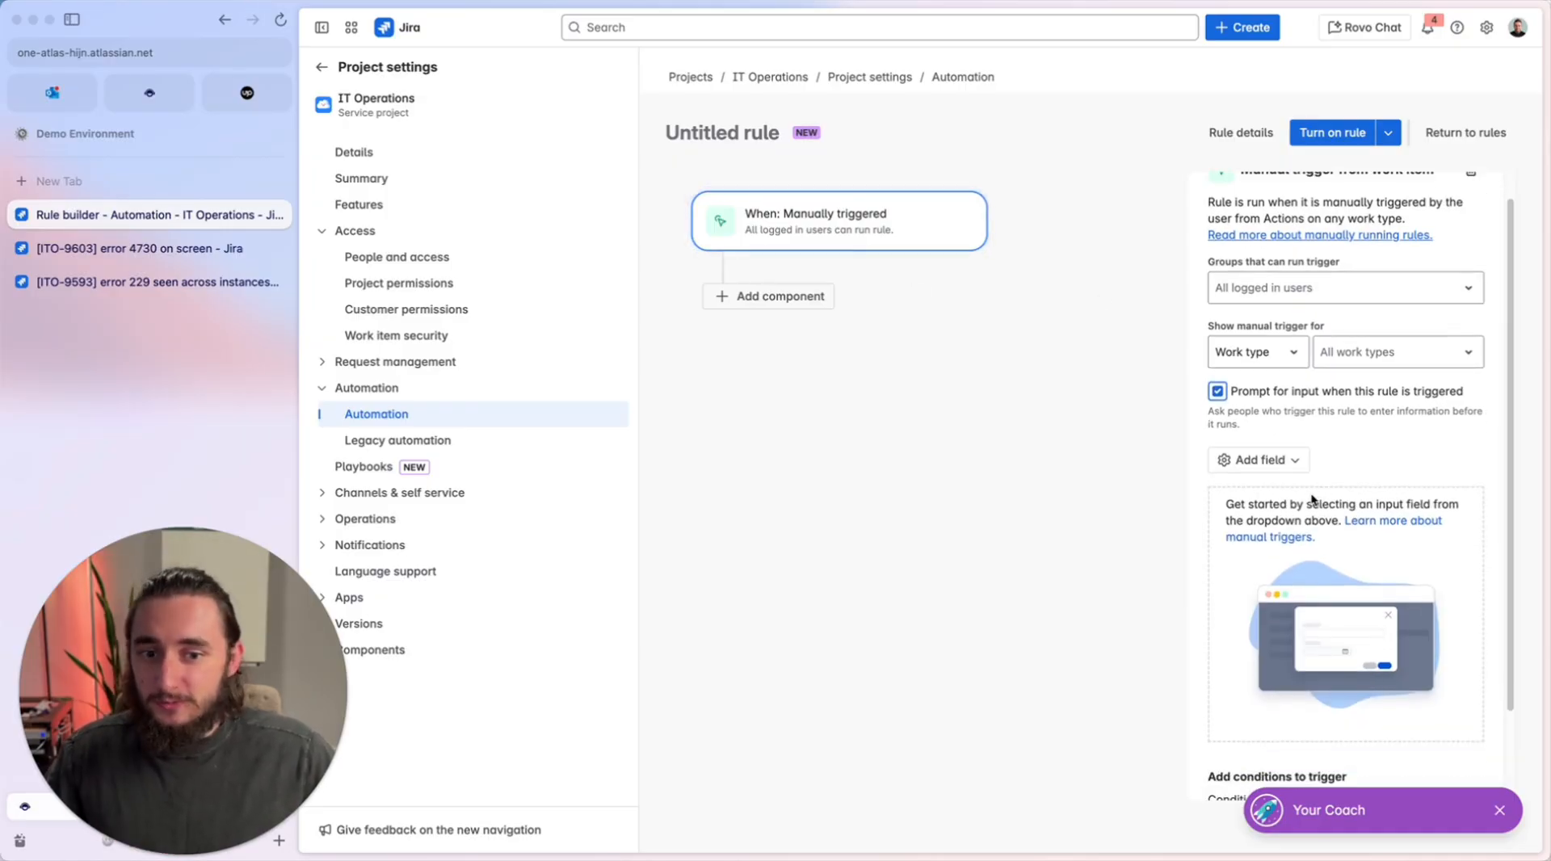
click(1281, 450)
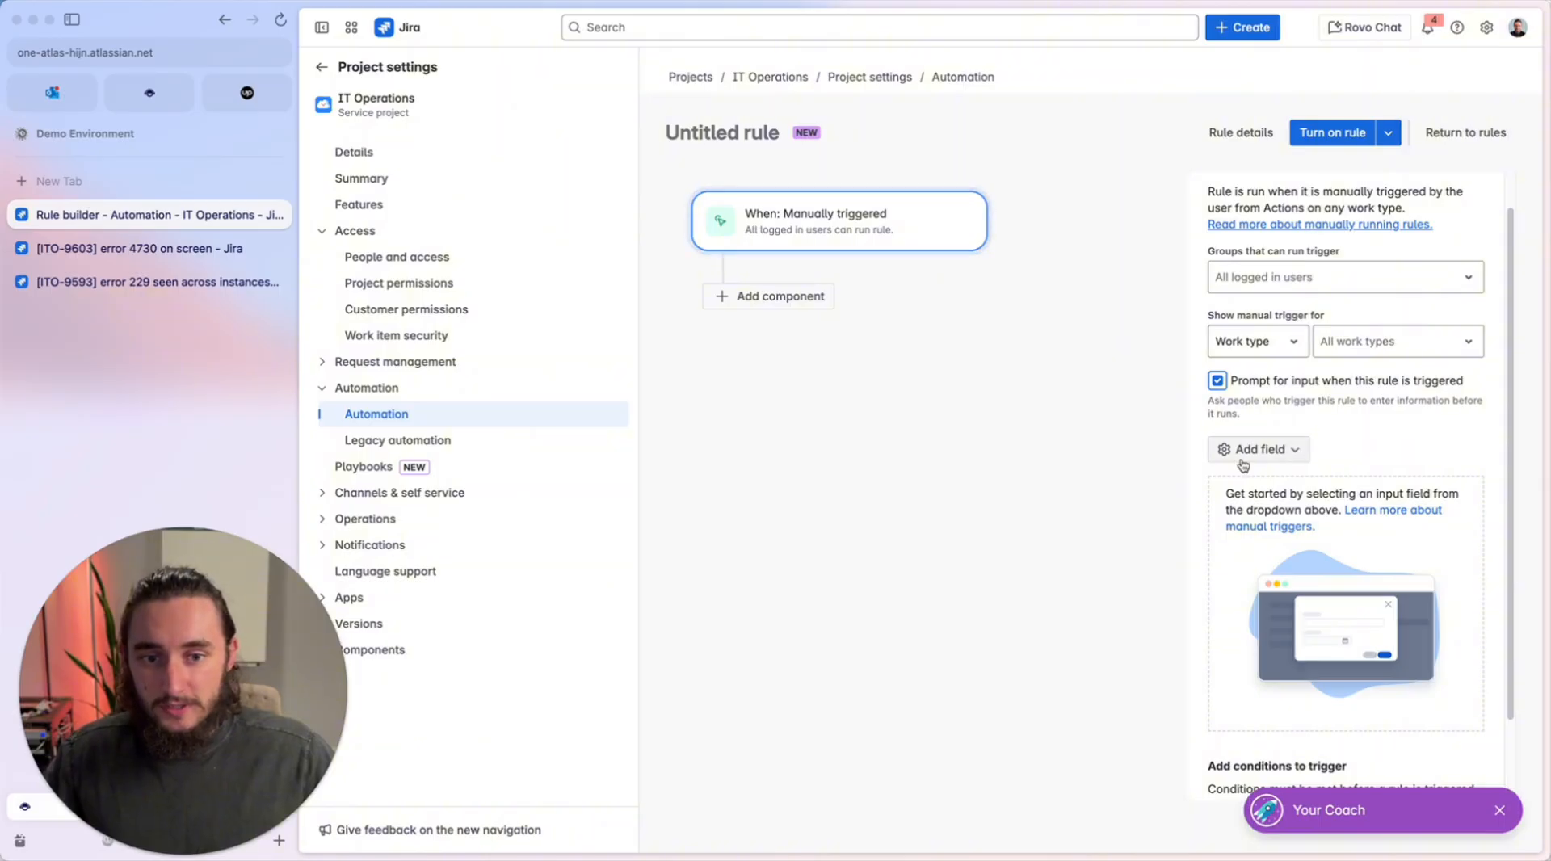
click(1293, 400)
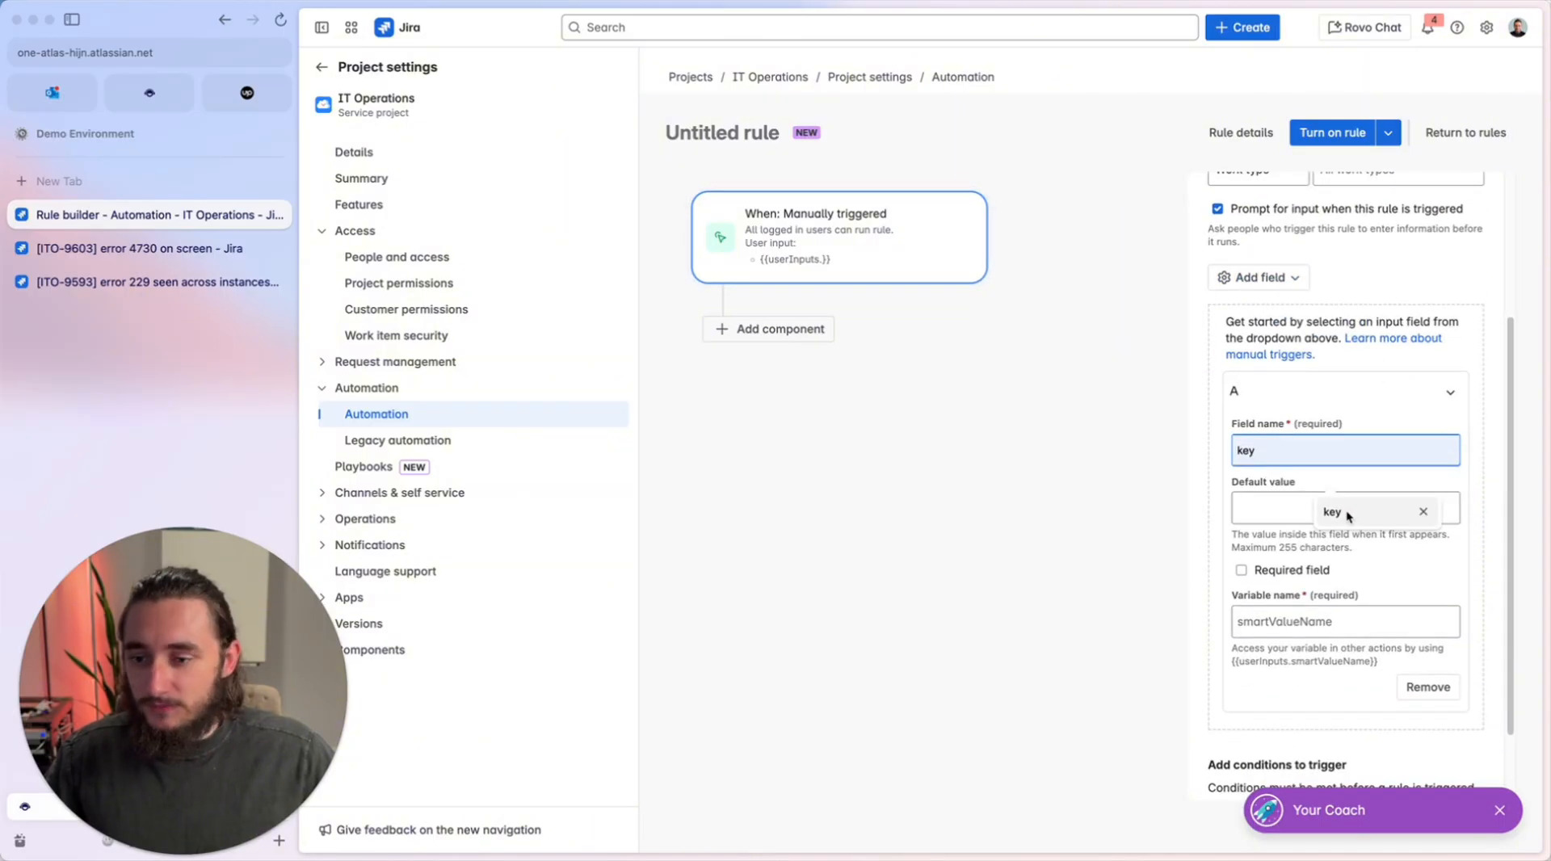
click(1346, 510)
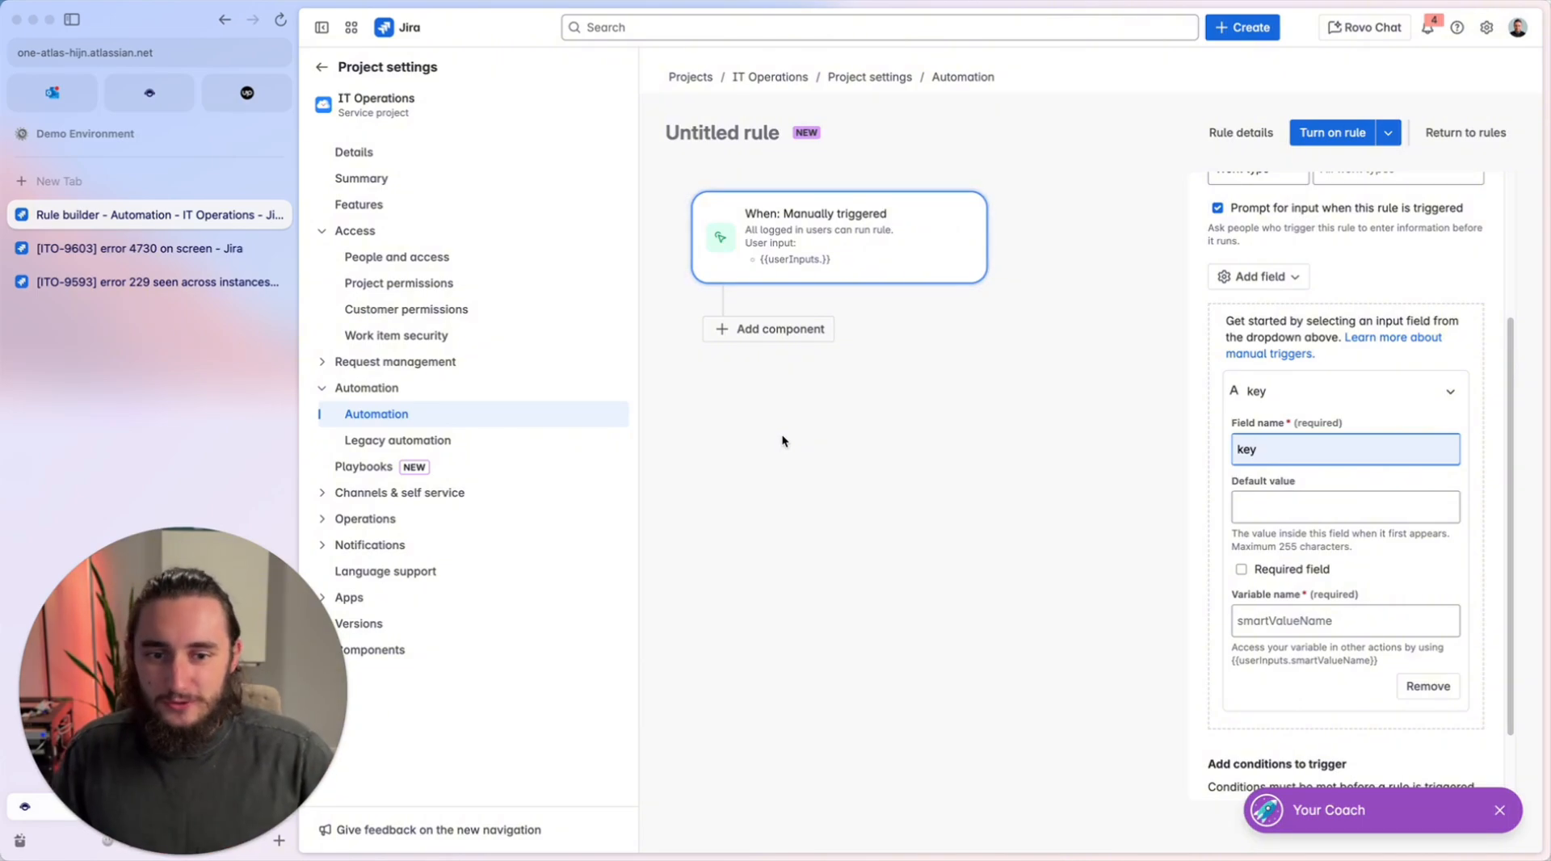
Make the "key" input field required and set its variable name to itemKey.
click(1241, 569)
click(1289, 623)
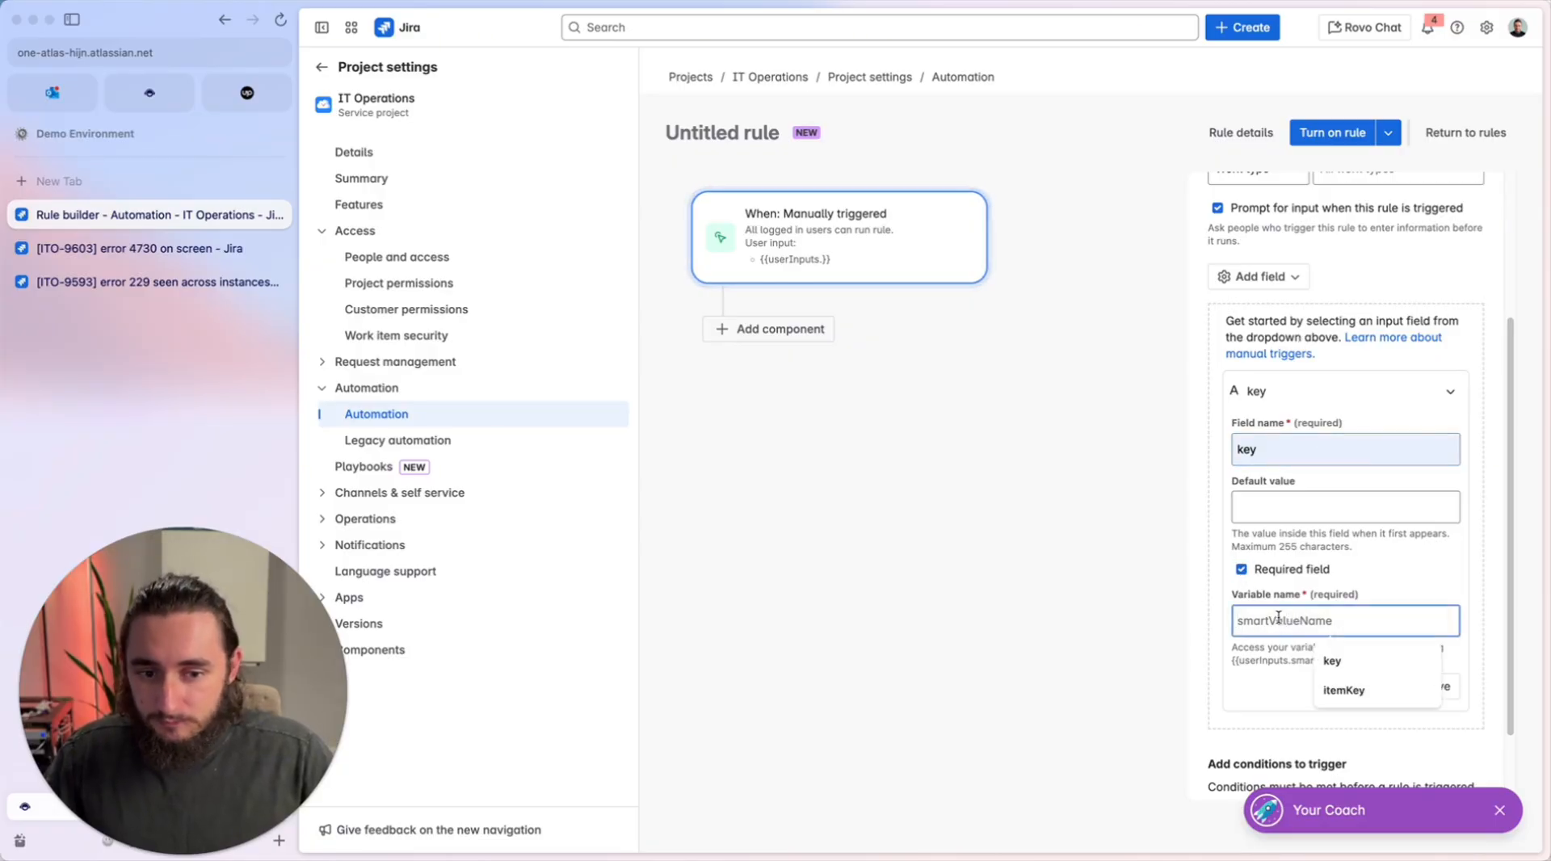
click(1327, 694)
drag(1293, 624, 1222, 623)
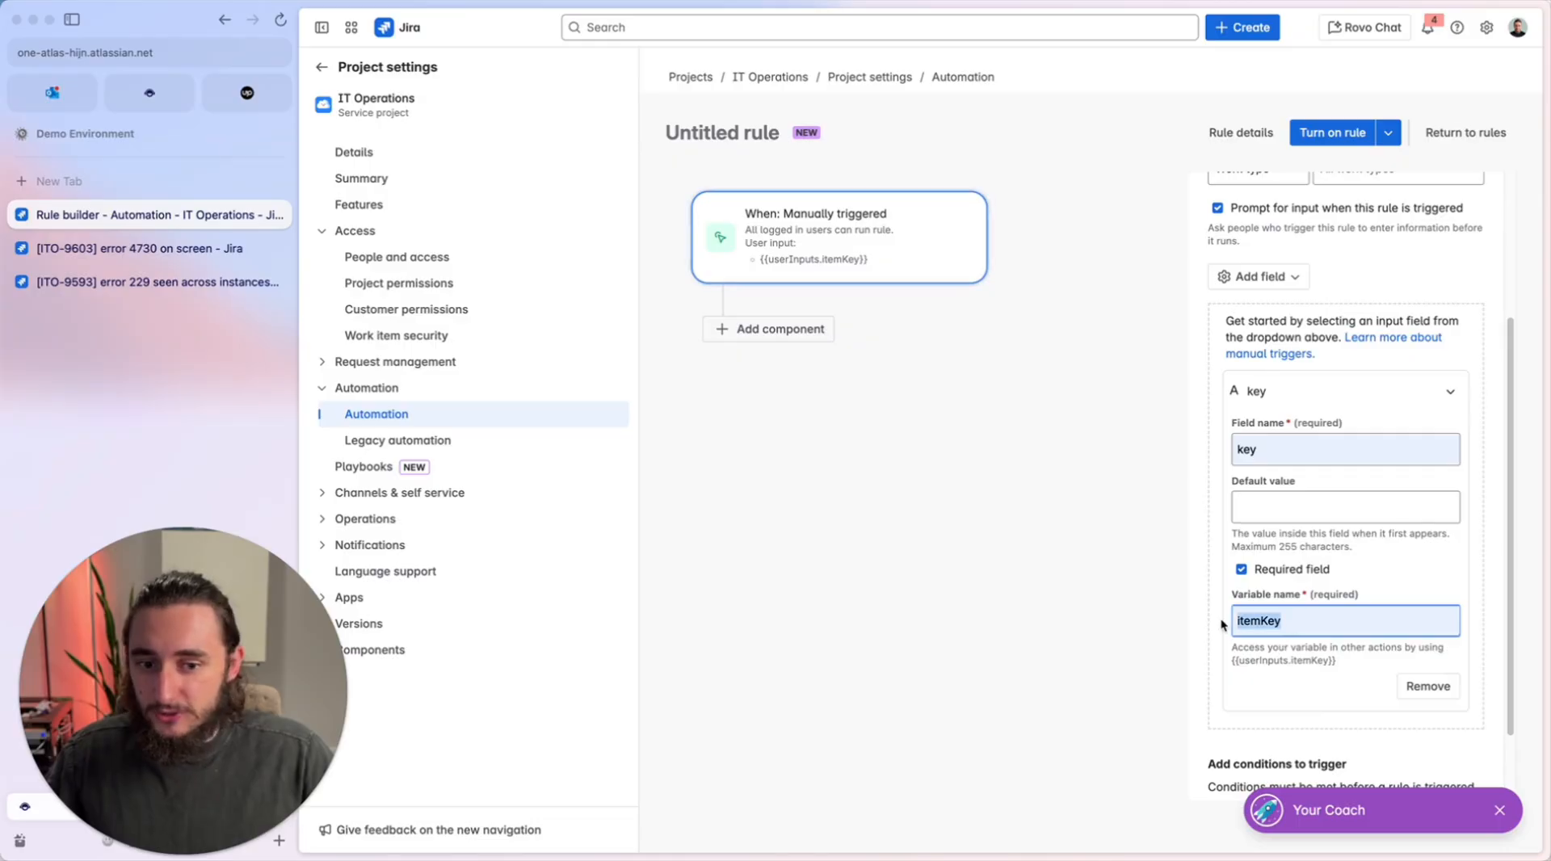
click(1304, 663)
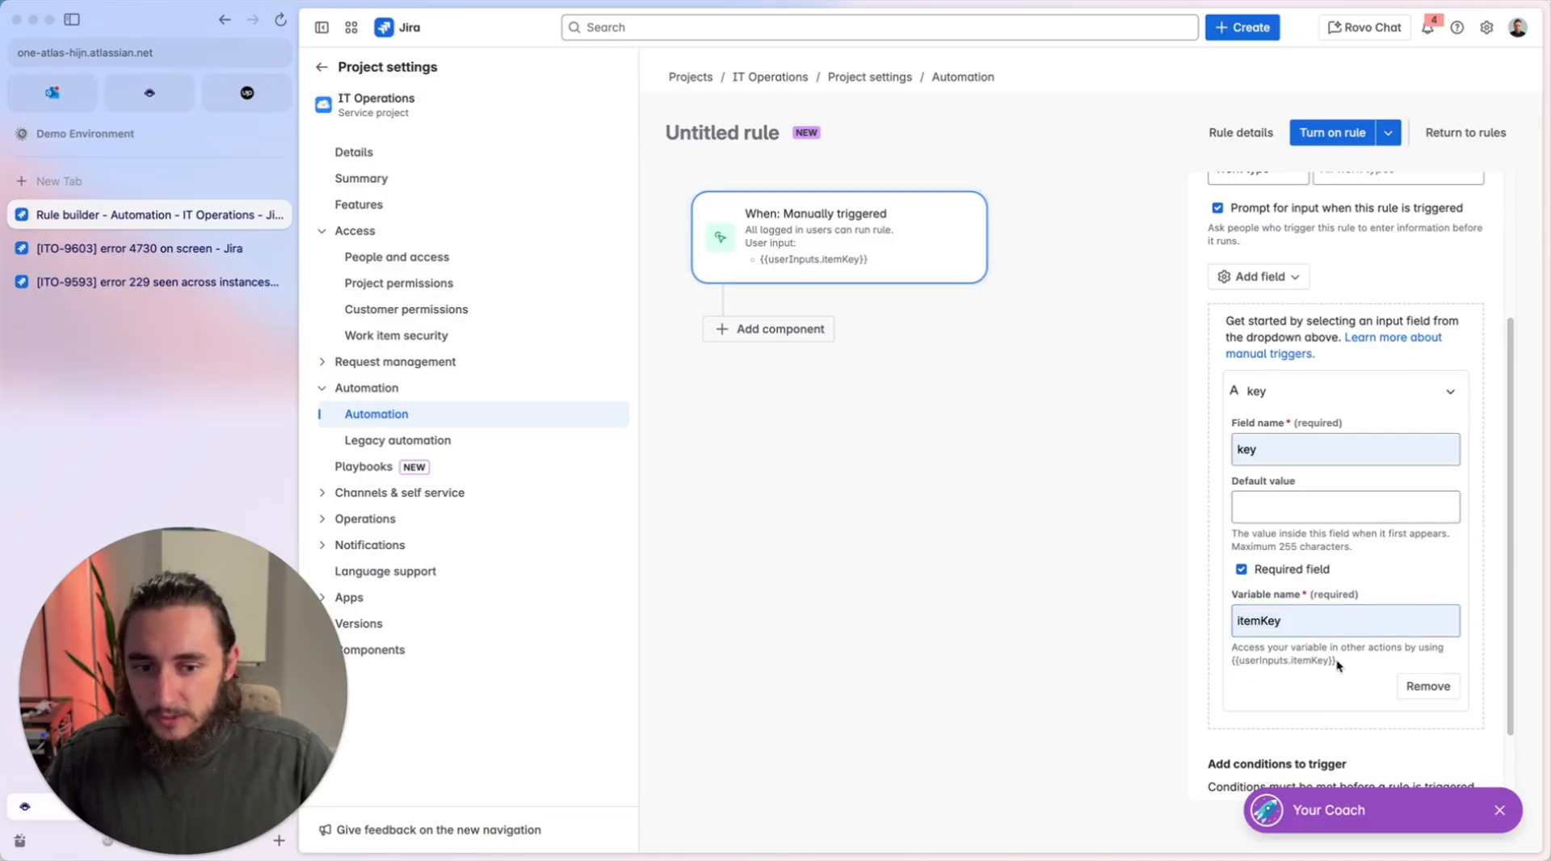
drag(1337, 659, 1245, 661)
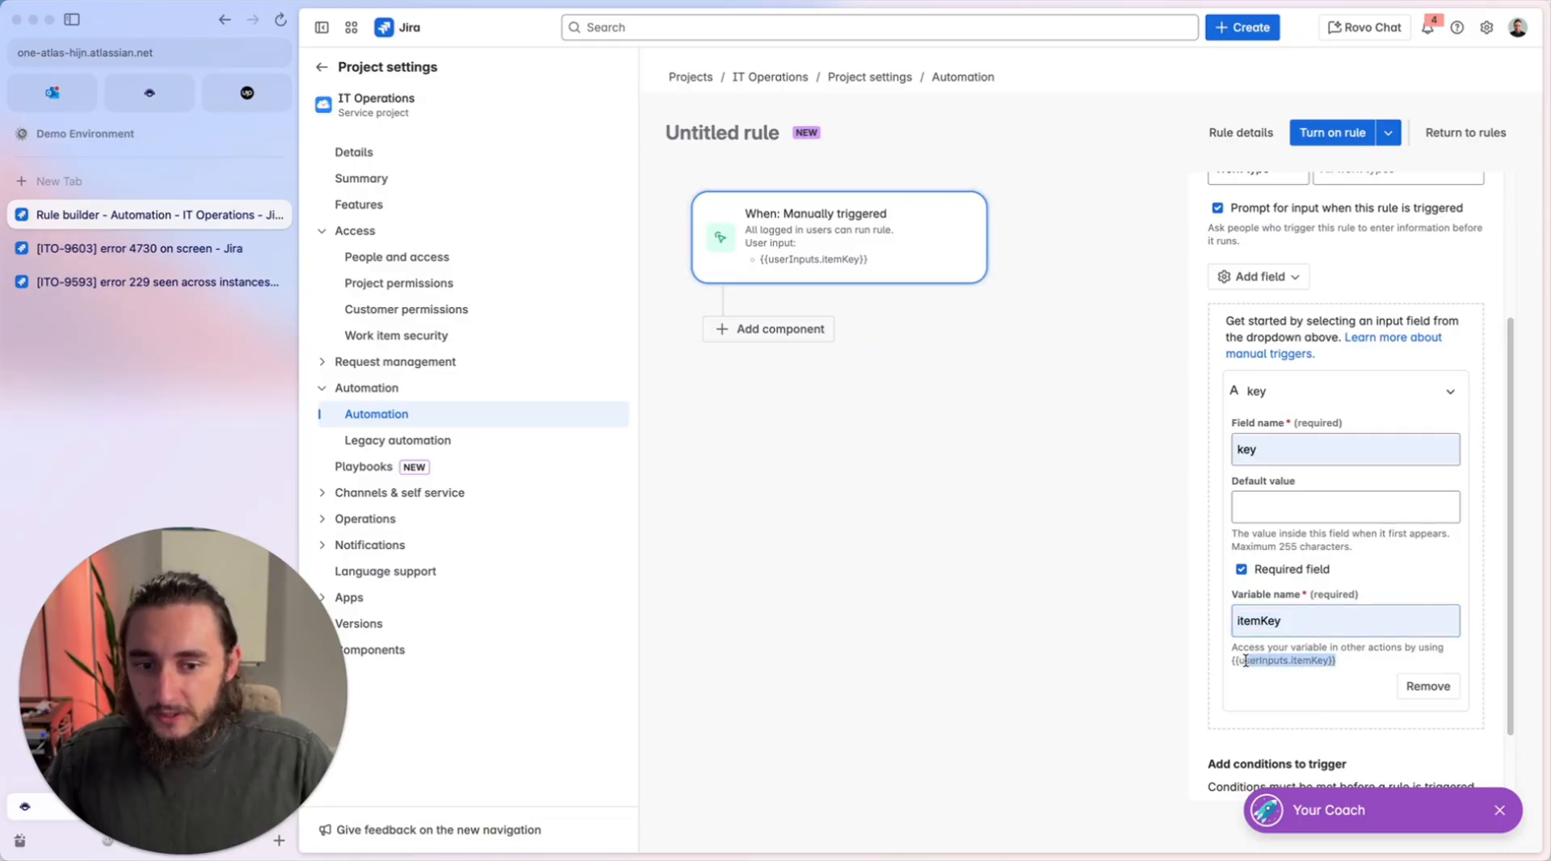
click(1350, 665)
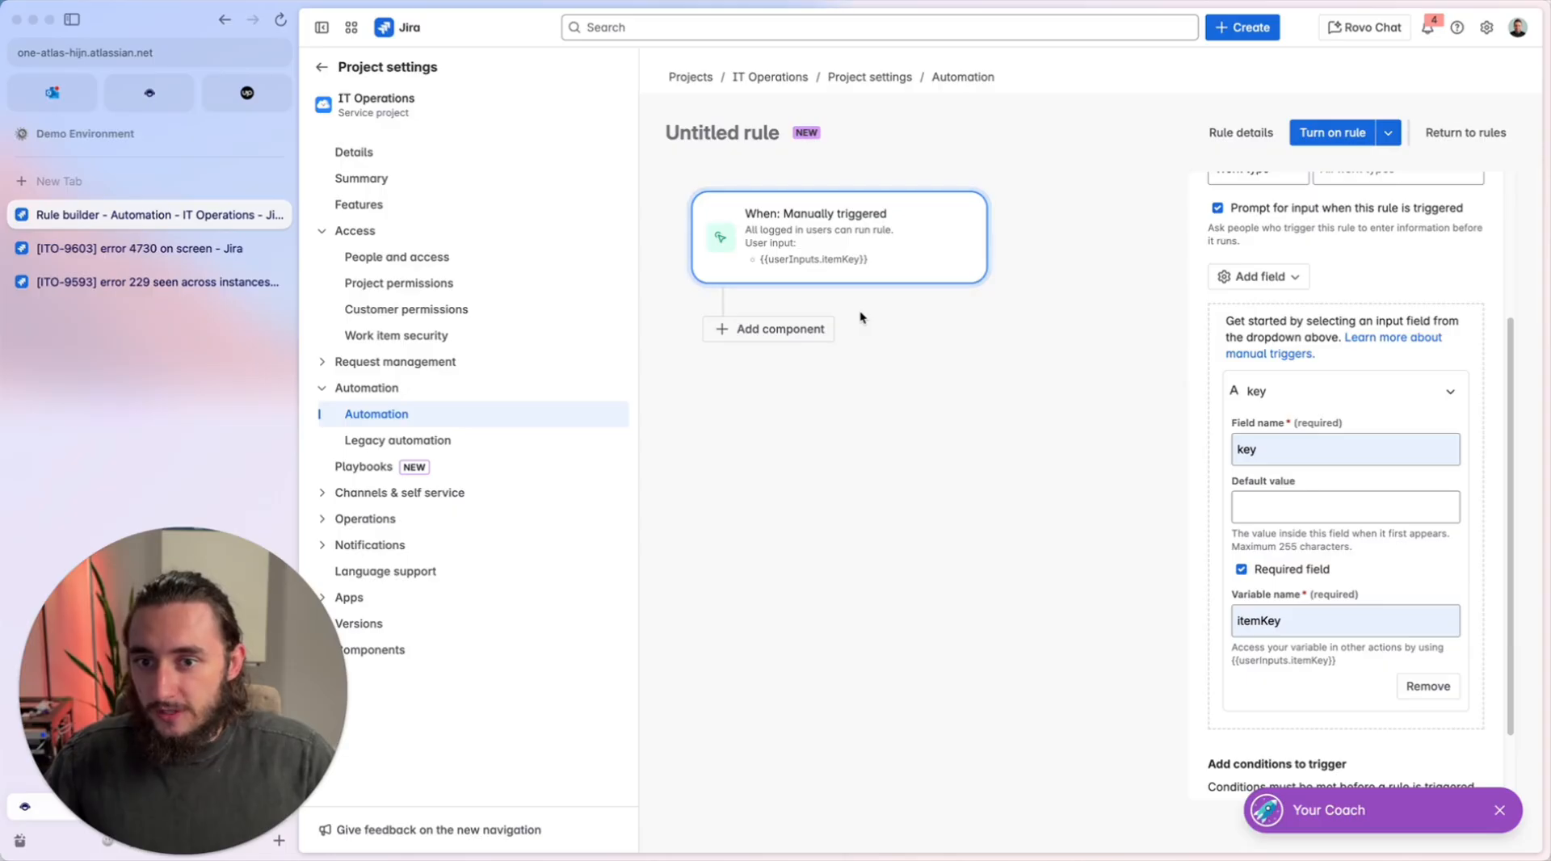
Add a "Comment on work item" action with the comment "This was marked as duplicate. You'll receive updates on {{issue.key}}.".
click(767, 329)
click(1252, 274)
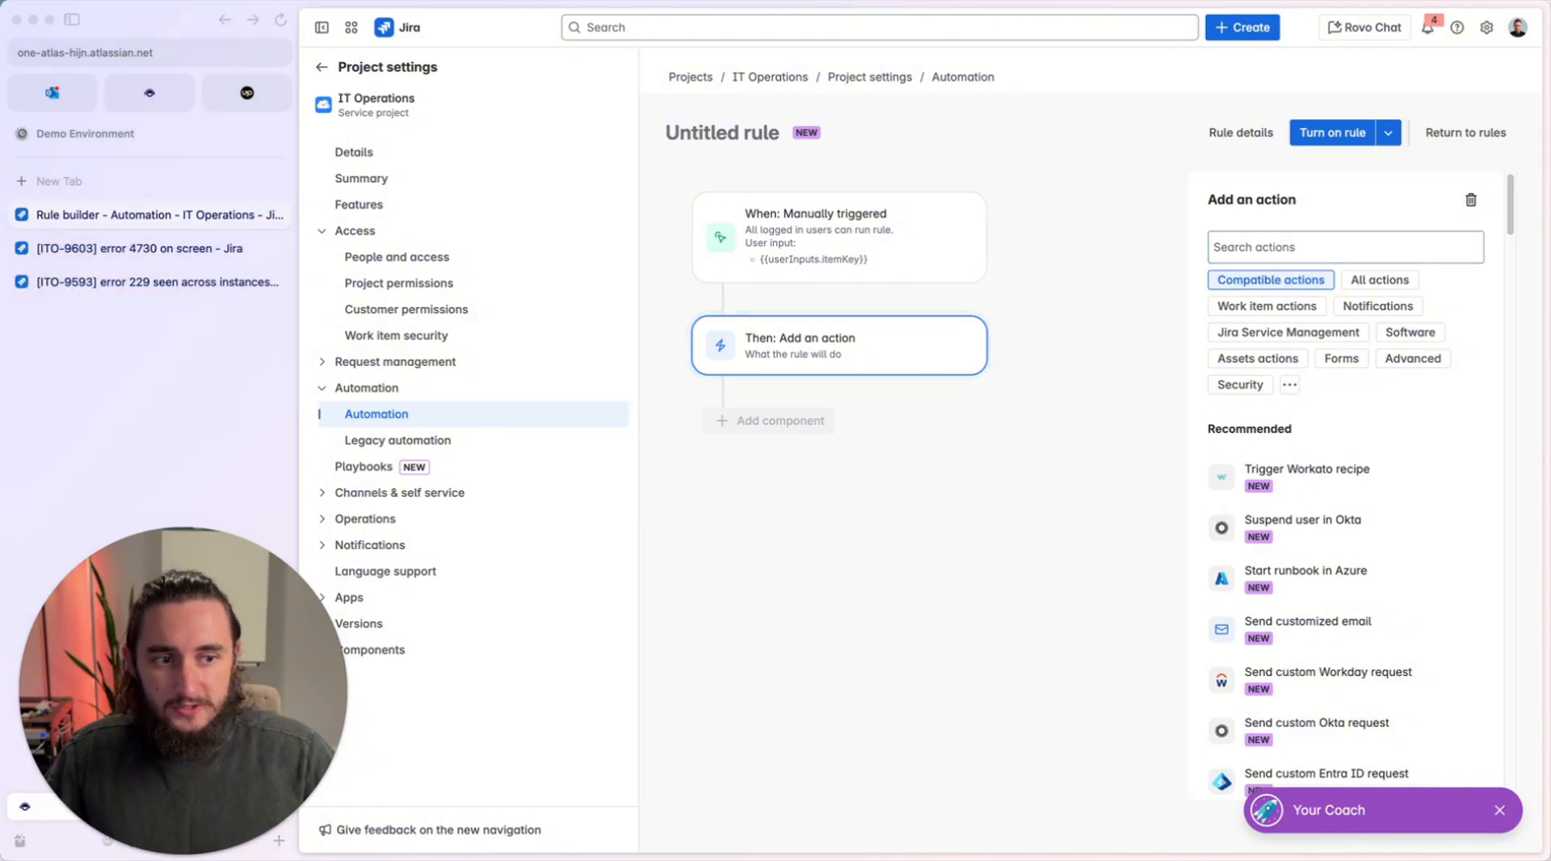
click(1274, 245)
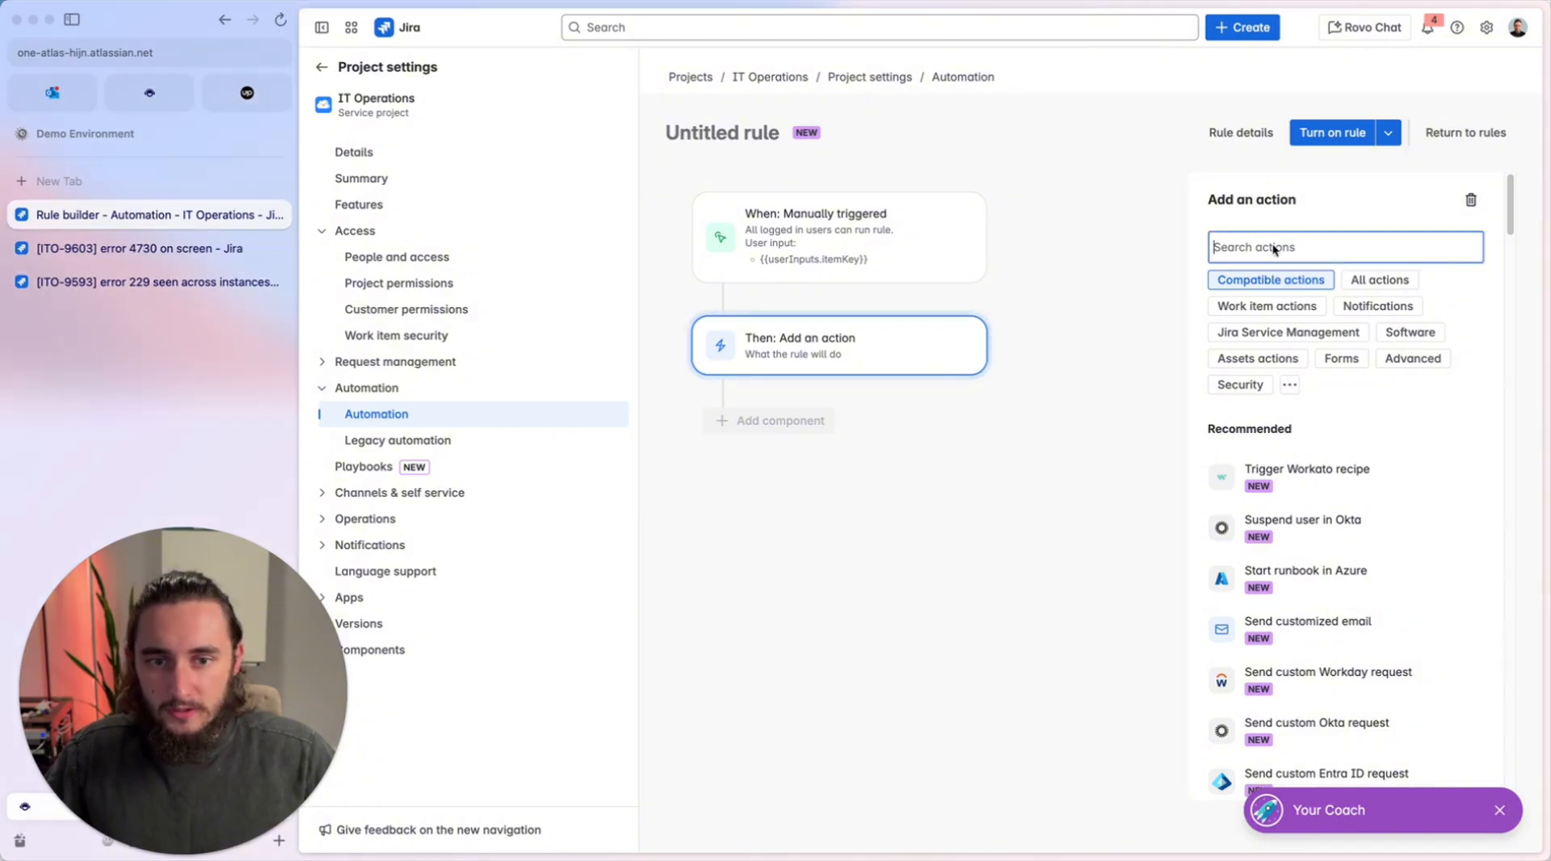
text(comment)
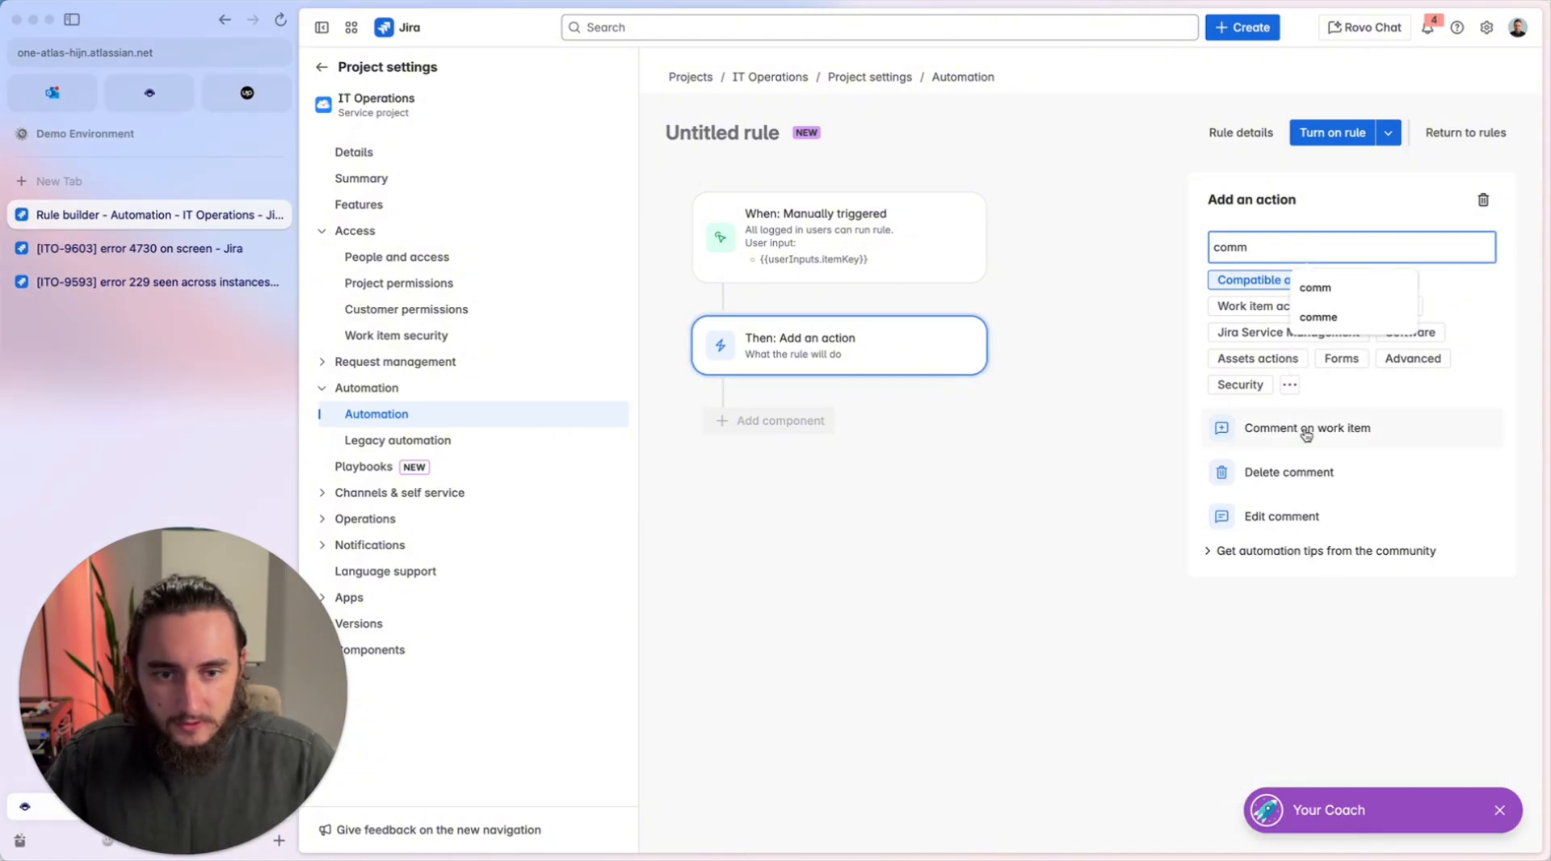
click(1292, 426)
click(1304, 305)
text(This was marked as duplicate. You'll receive updates on {{issue.key}}.)
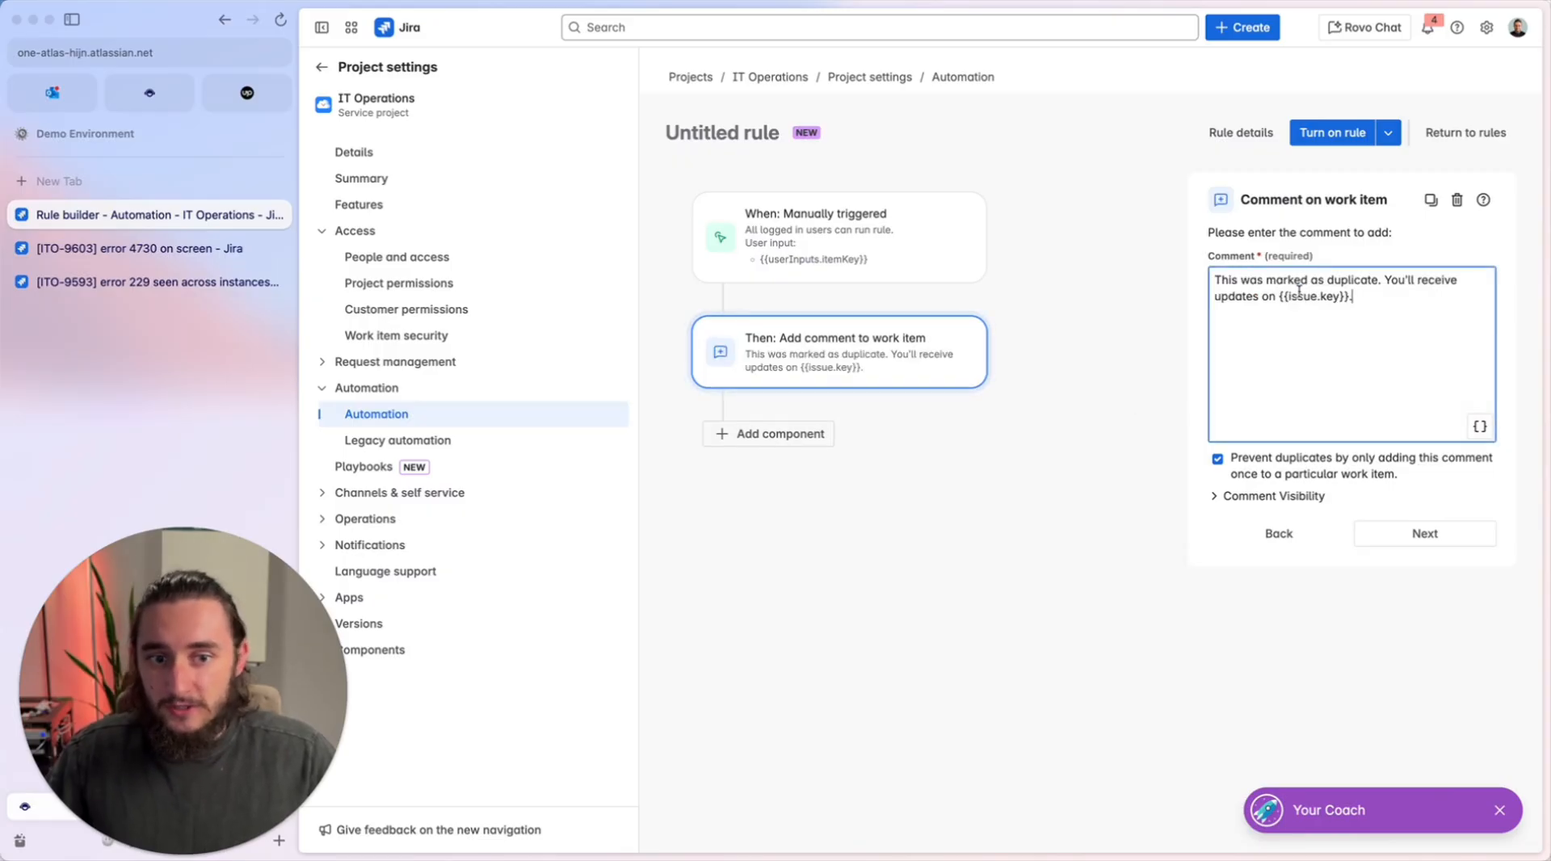
drag(1279, 297, 1351, 296)
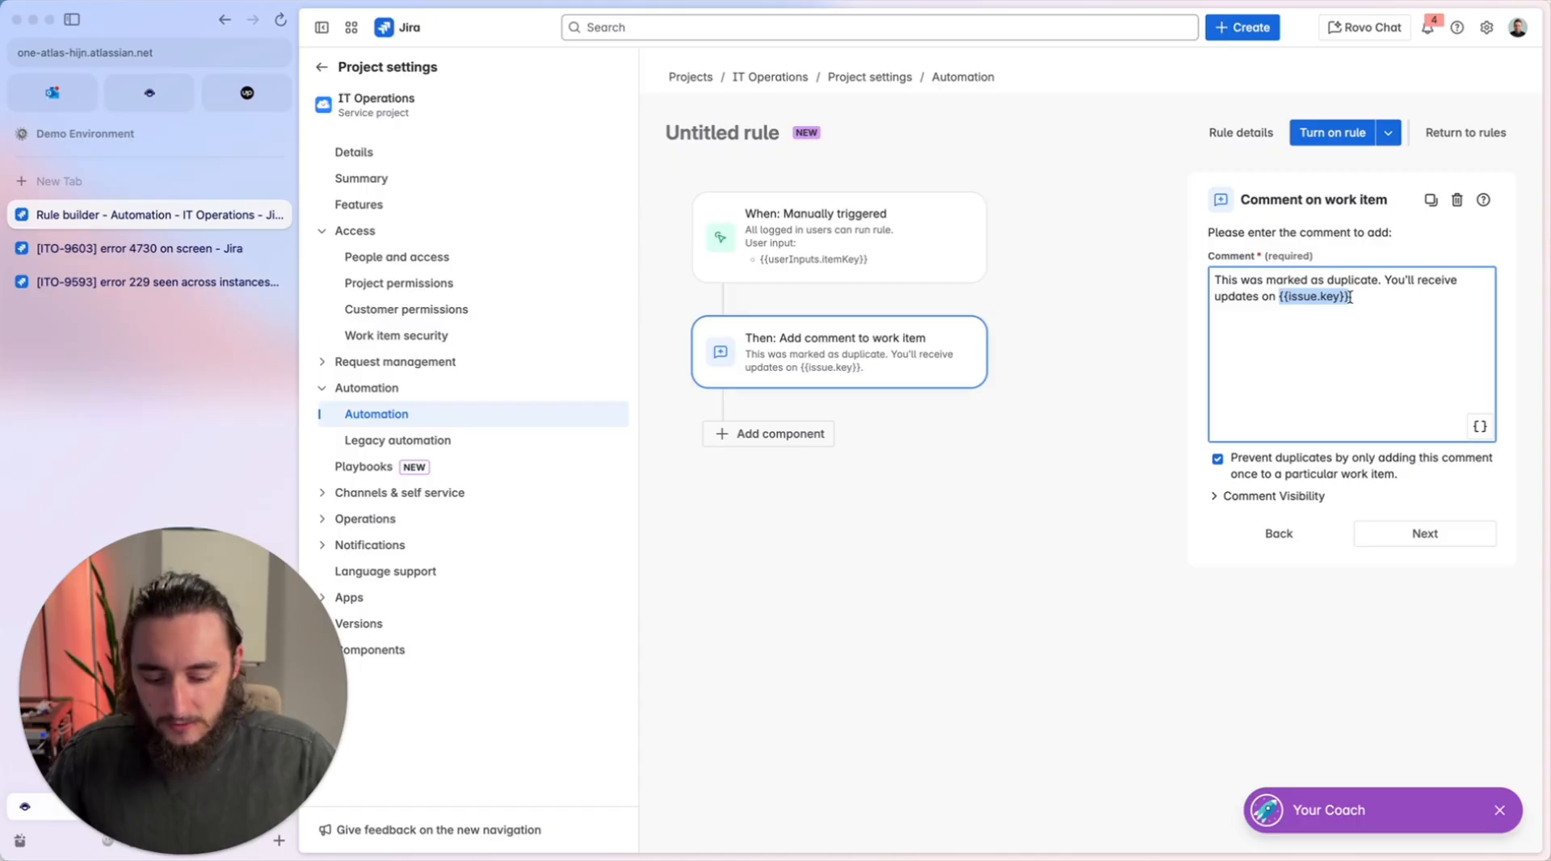
click(1365, 303)
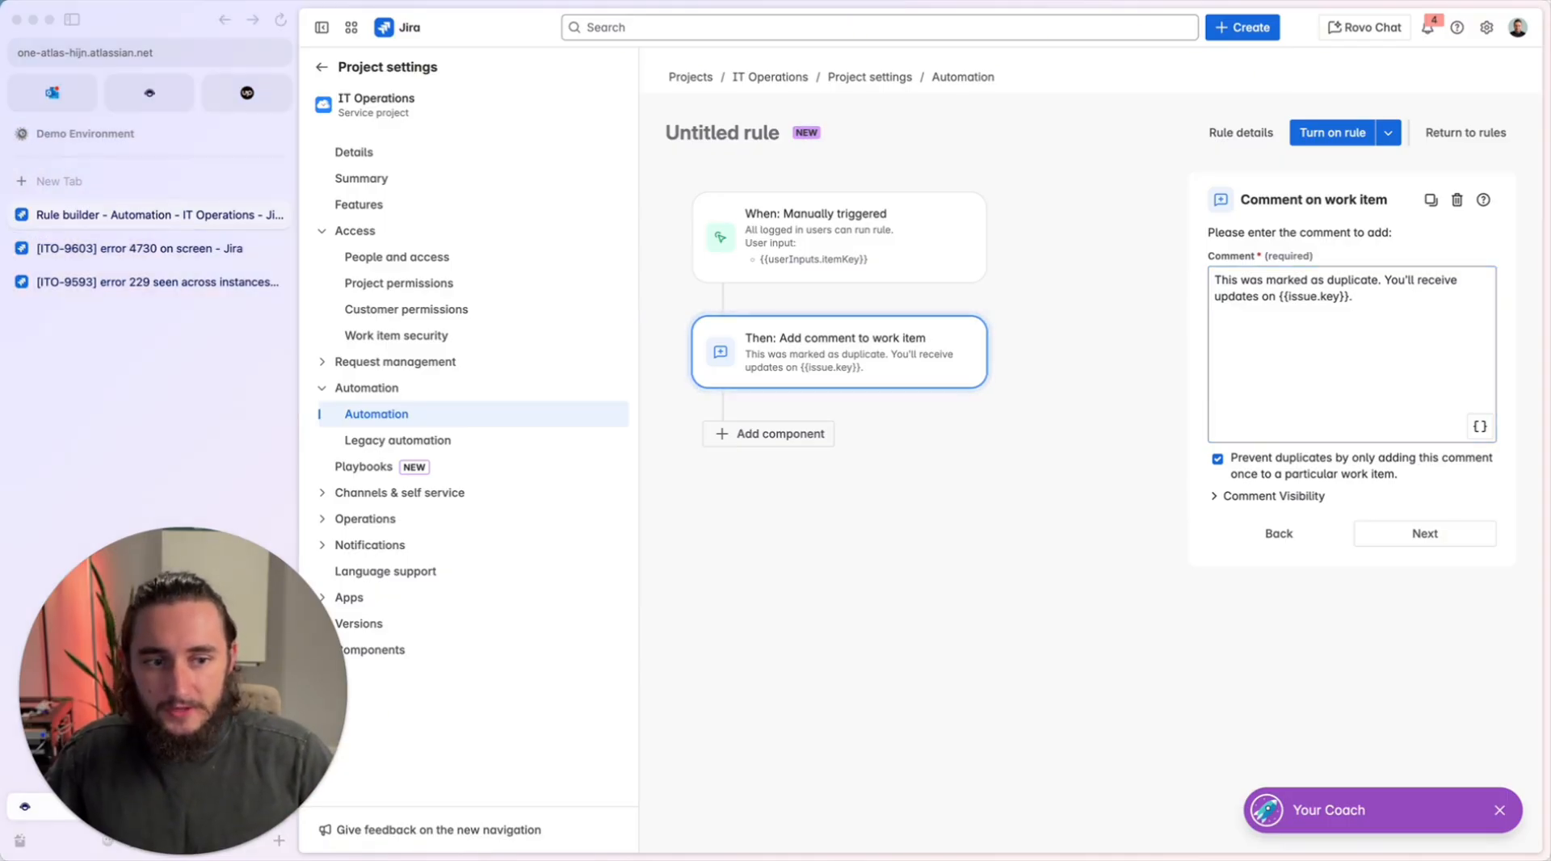
Add a "Transition work item" action after the comment action.
click(820, 435)
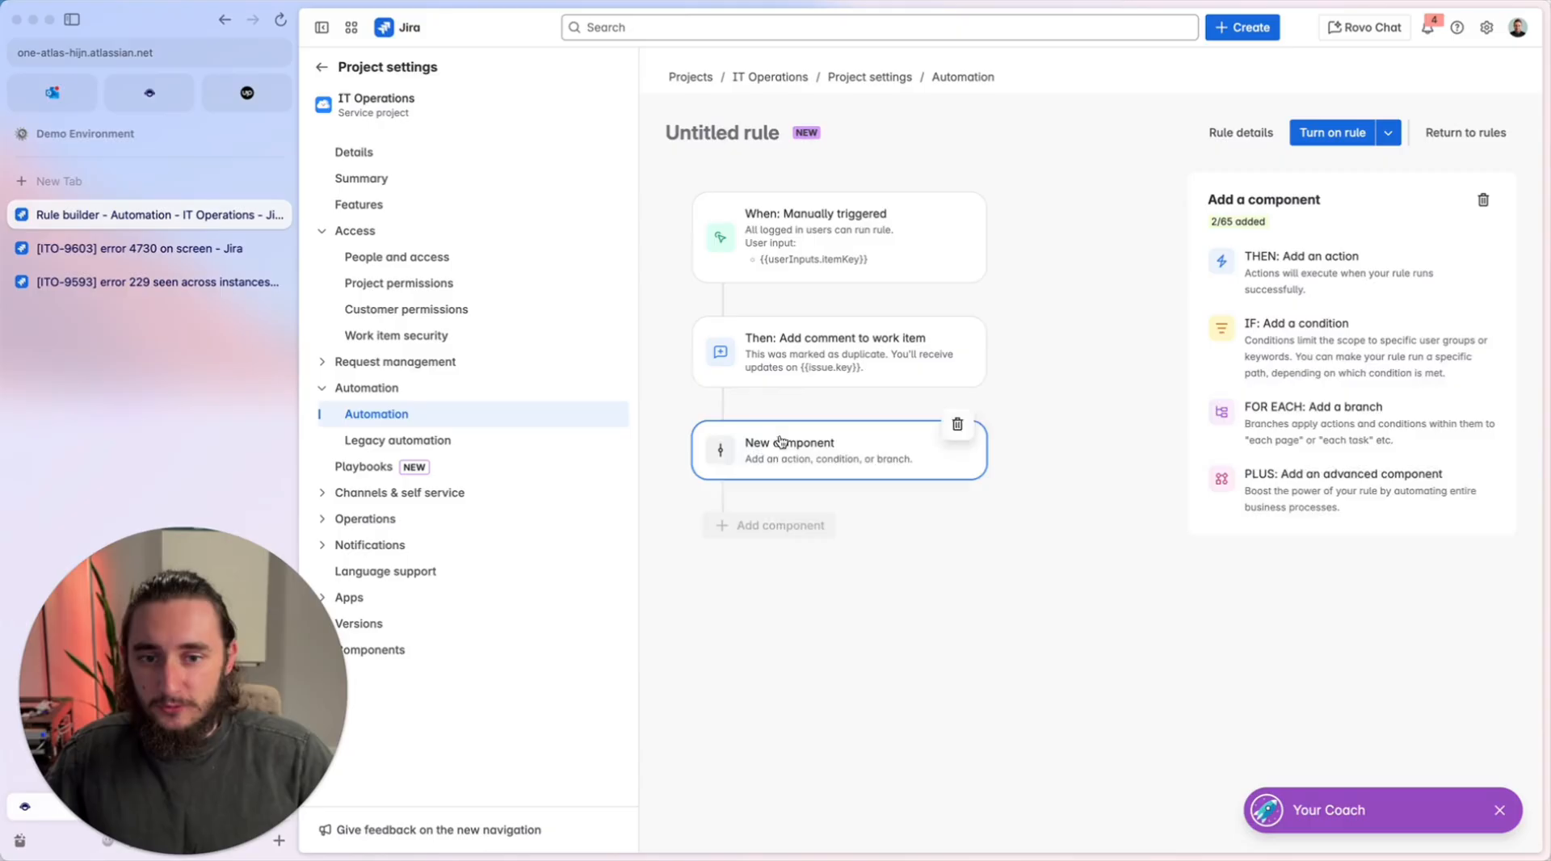
click(1287, 282)
text(tra)
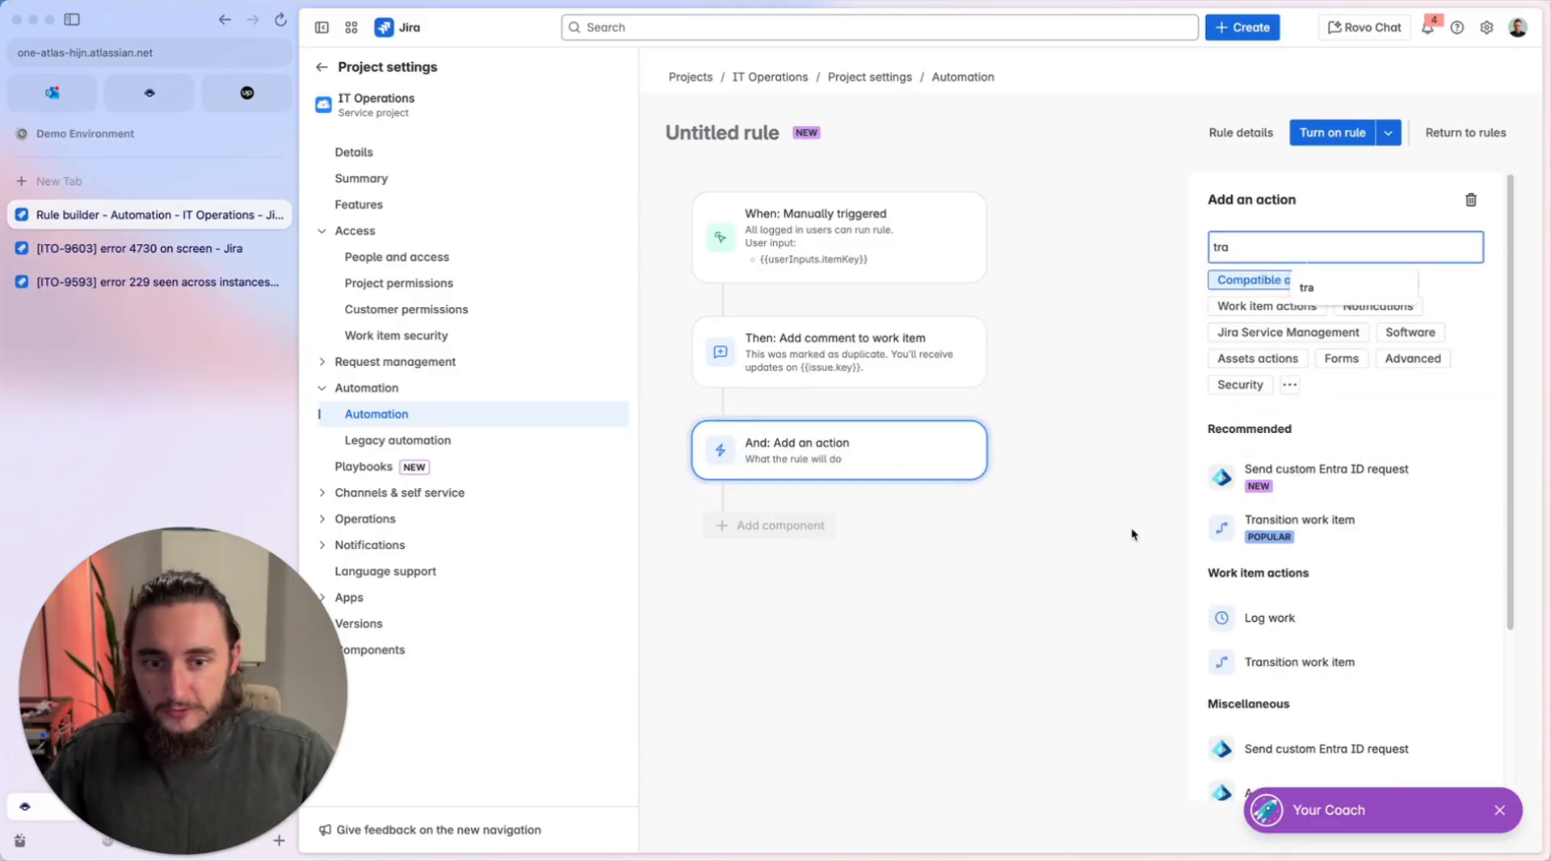
click(1342, 543)
Check the available status transitions on ticket ITO-9603 and set the transition action's destination status to COMPLETED.
click(151, 248)
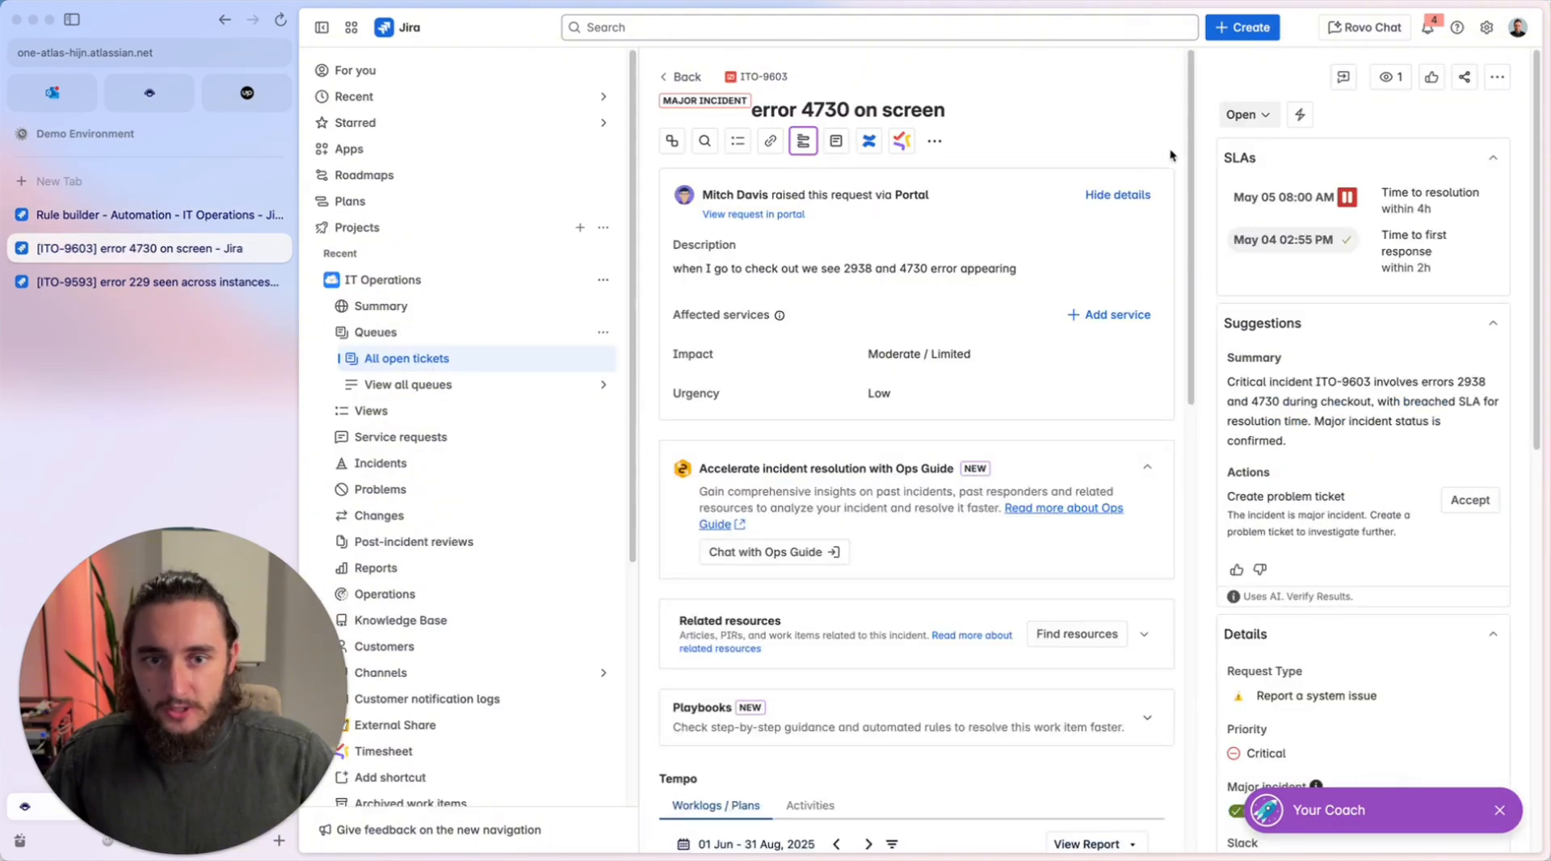
click(1247, 115)
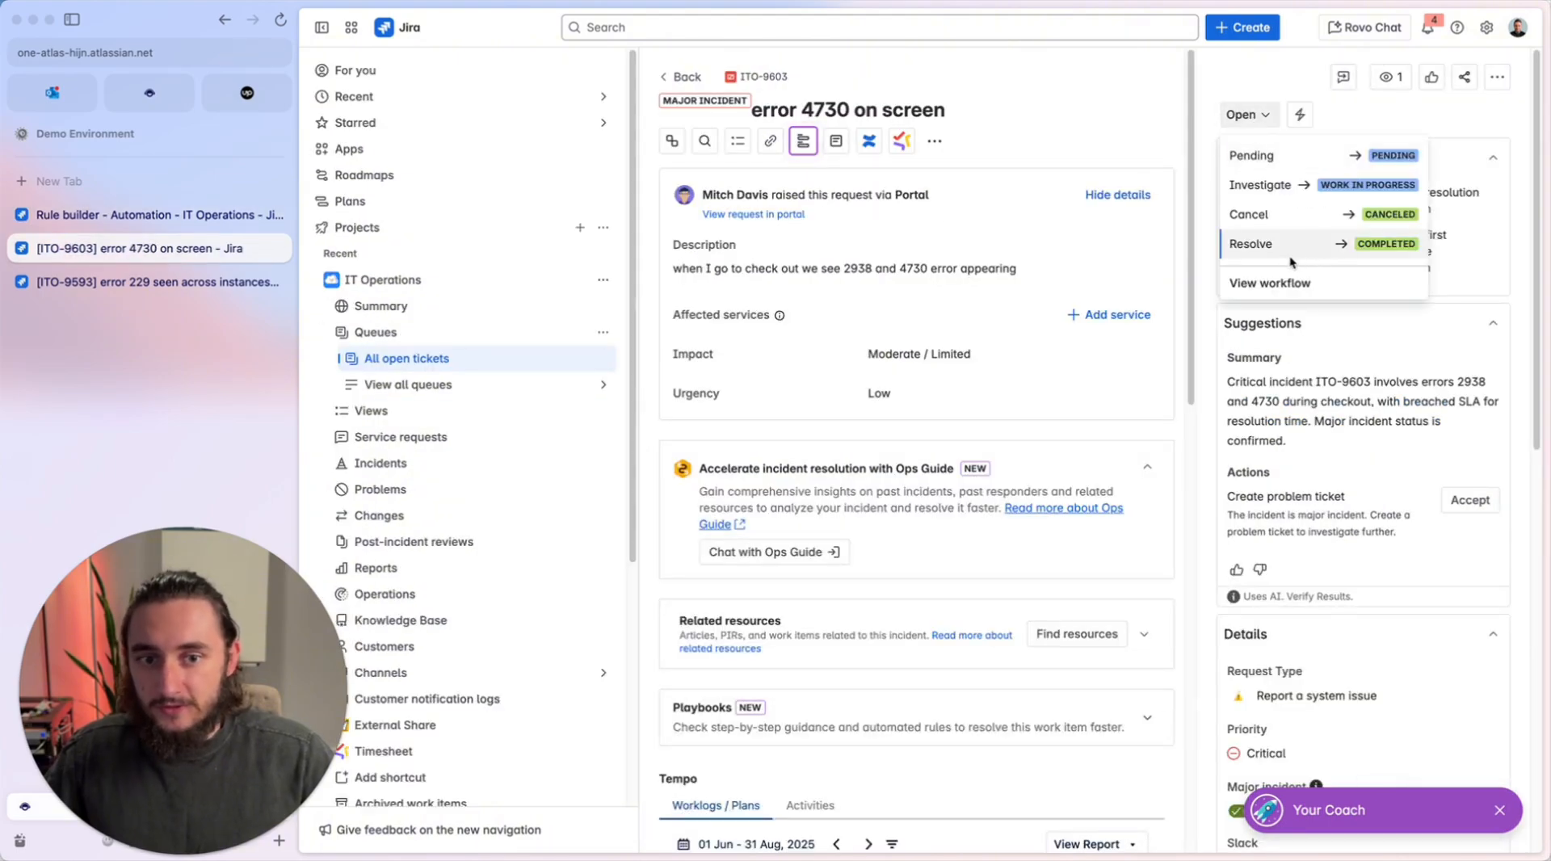
click(151, 214)
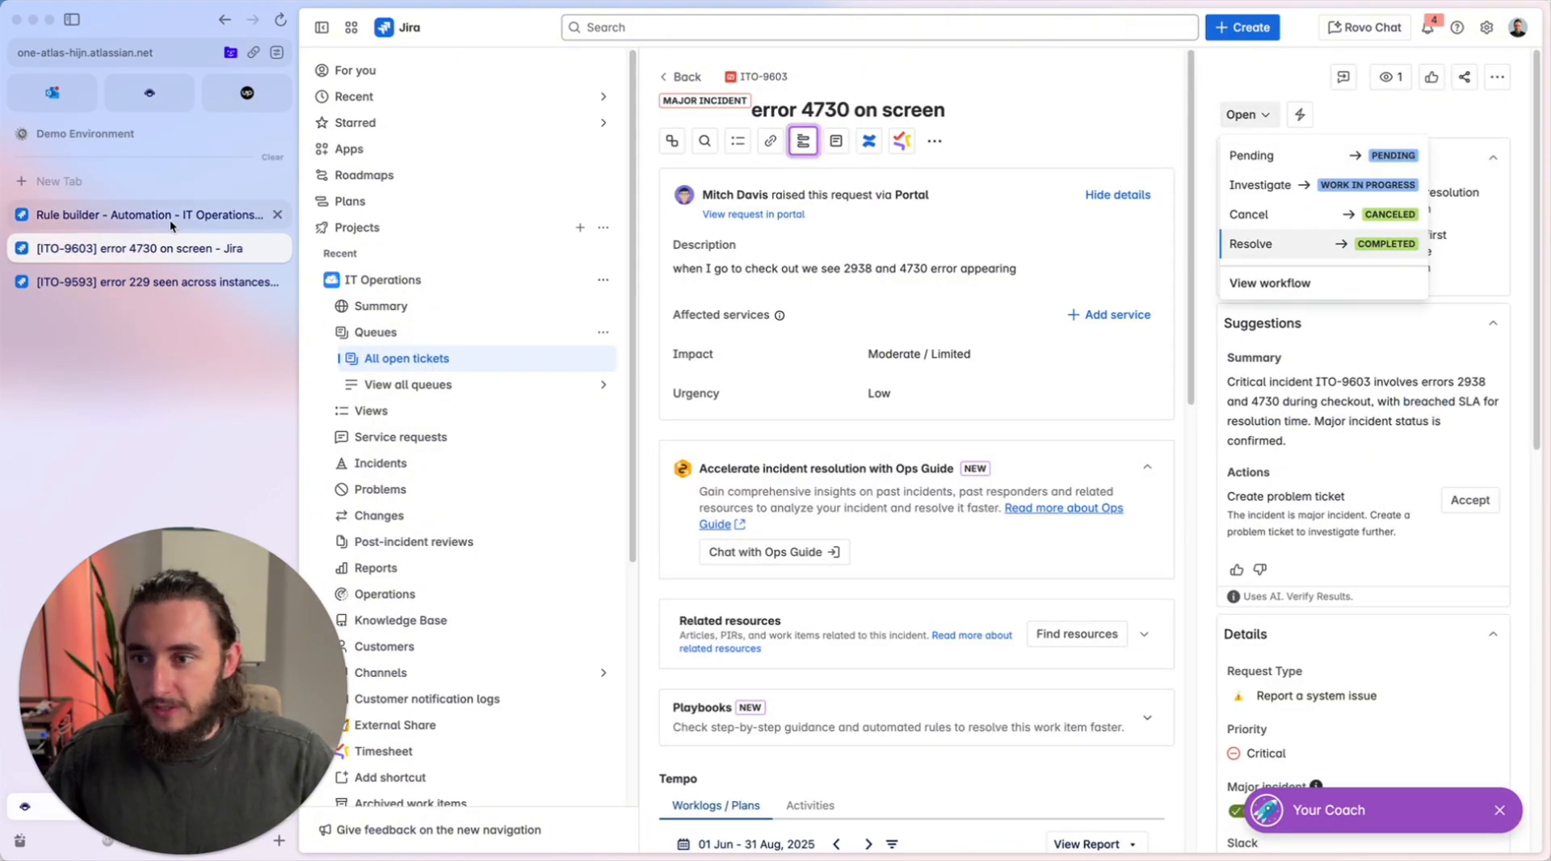
click(1261, 323)
text(comp)
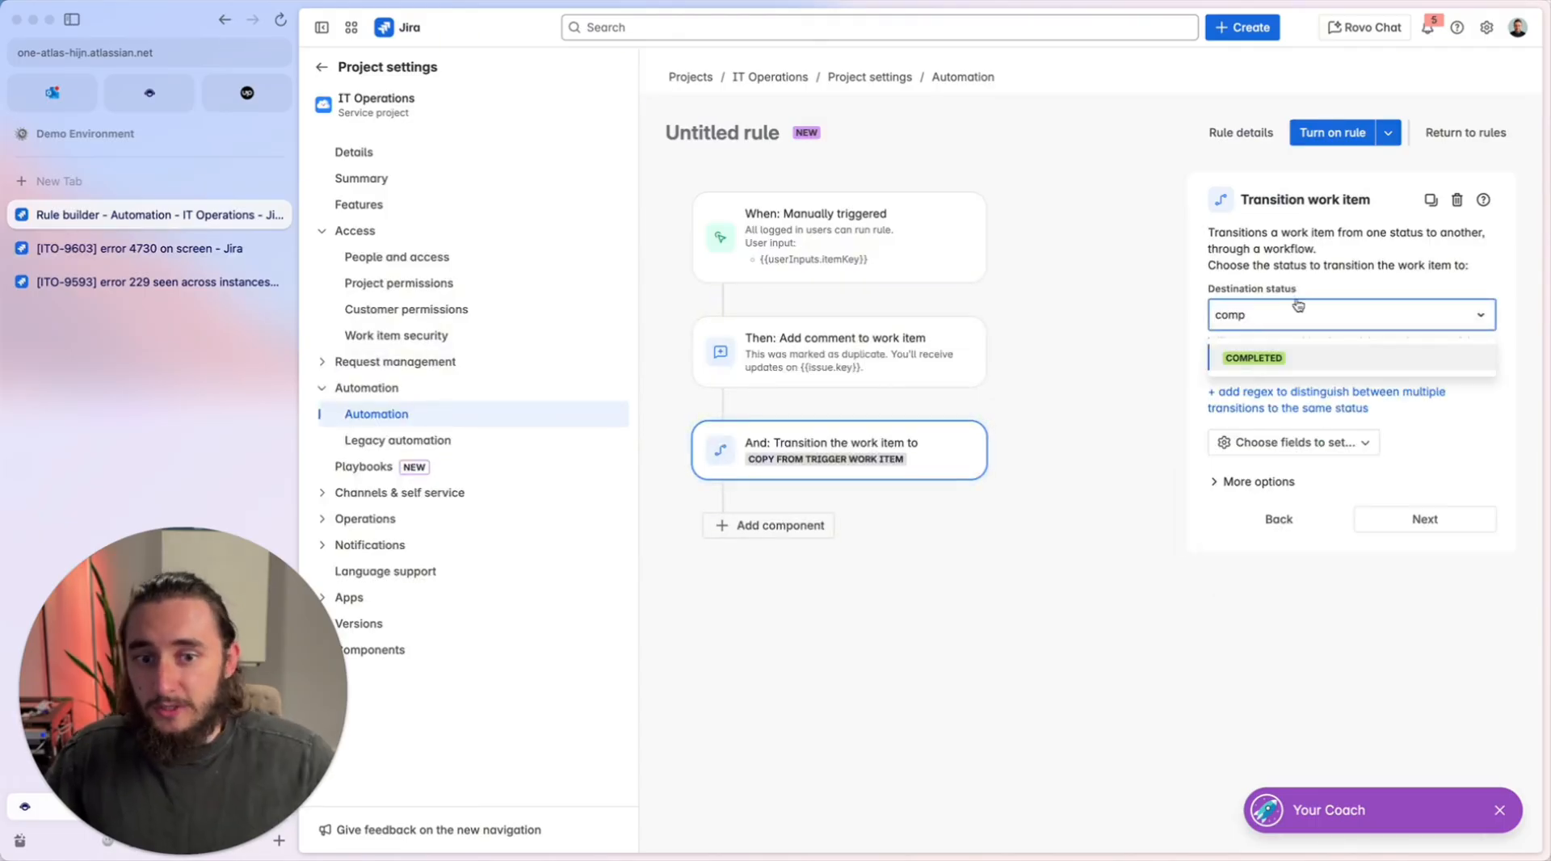
click(1287, 359)
Review the transition list on ticket ITO-9603 again, close it and return to the rule builder.
click(239, 256)
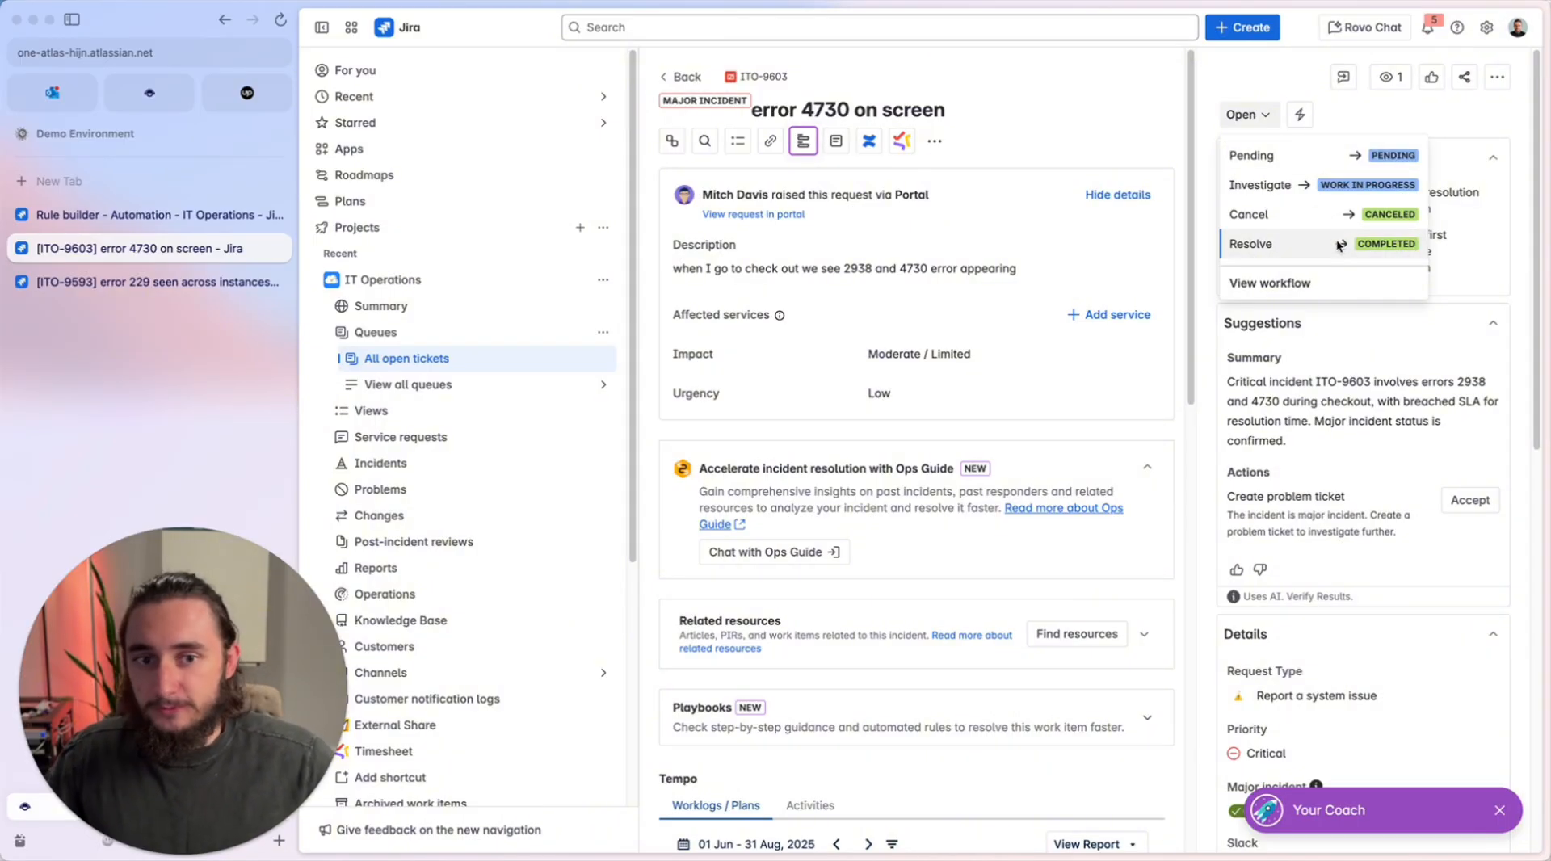
click(1295, 74)
click(217, 212)
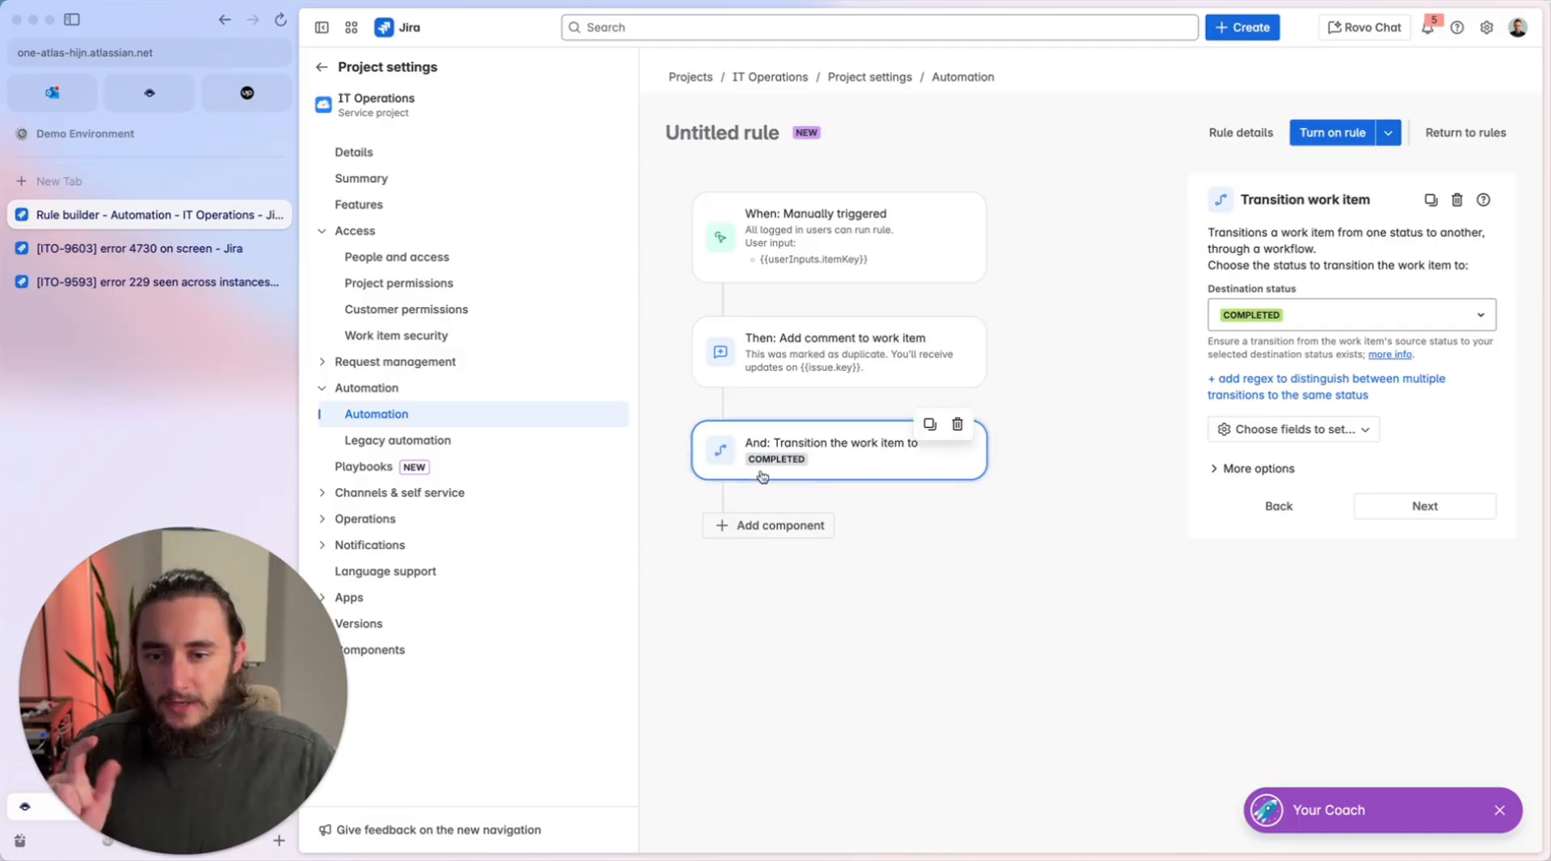
Add a "Create variable" action after the transition to COMPLETED.
click(726, 527)
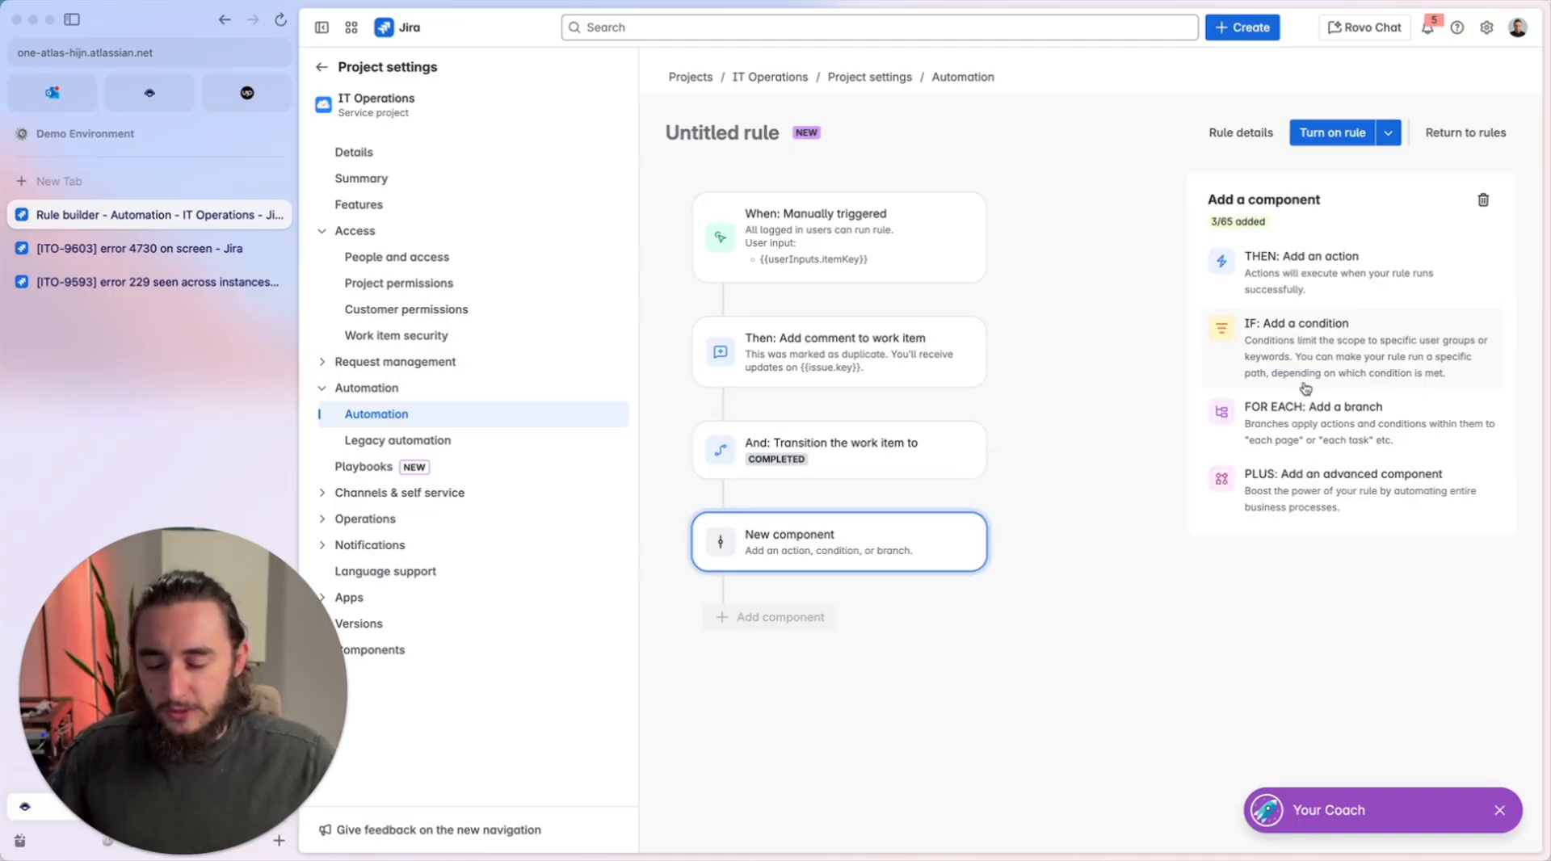
click(1348, 287)
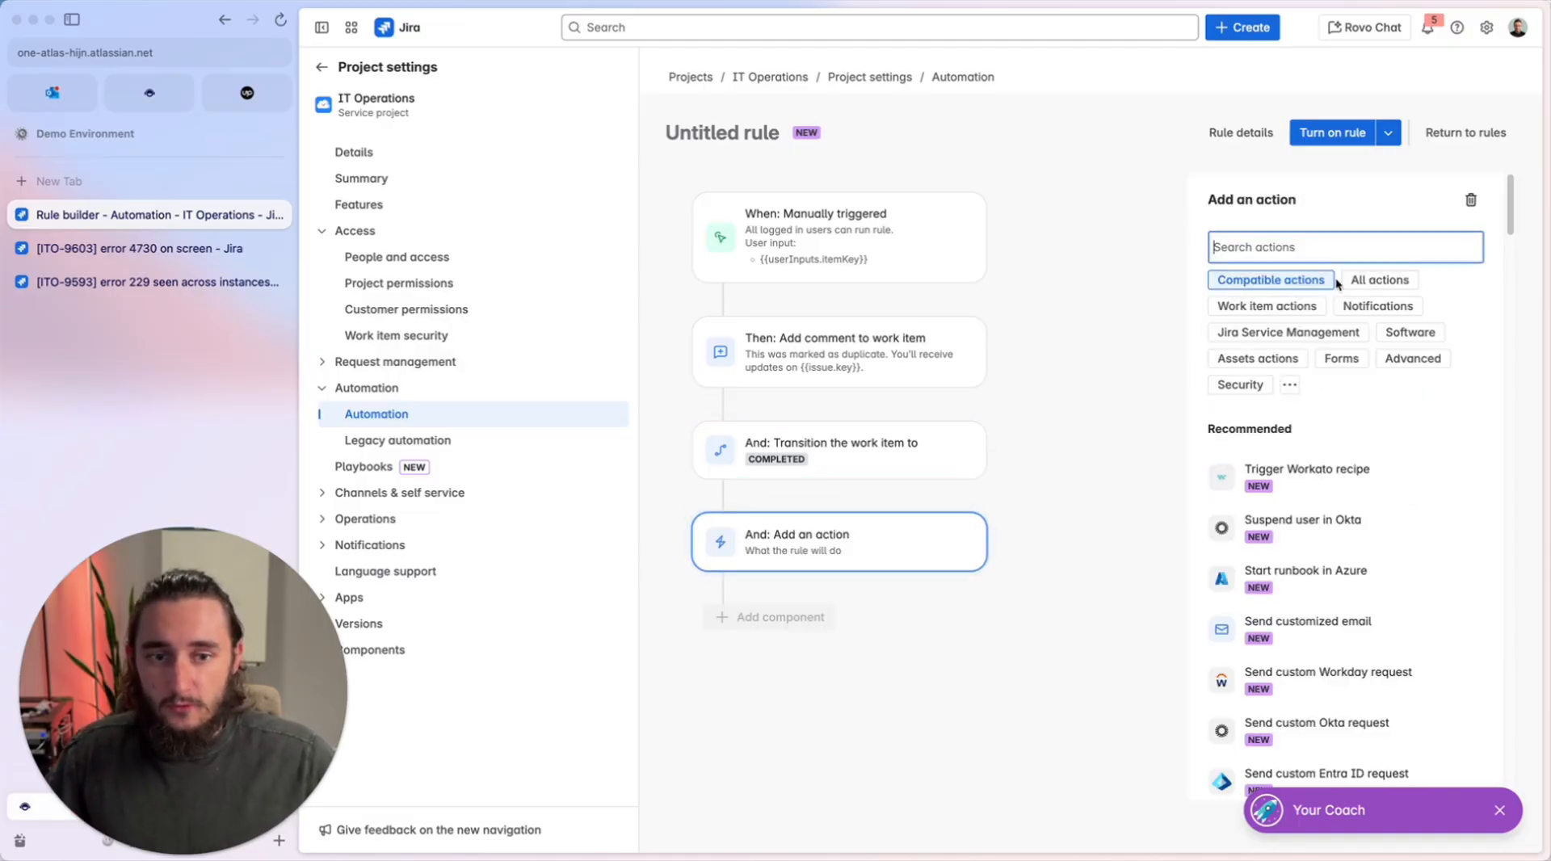
click(1325, 252)
text(var)
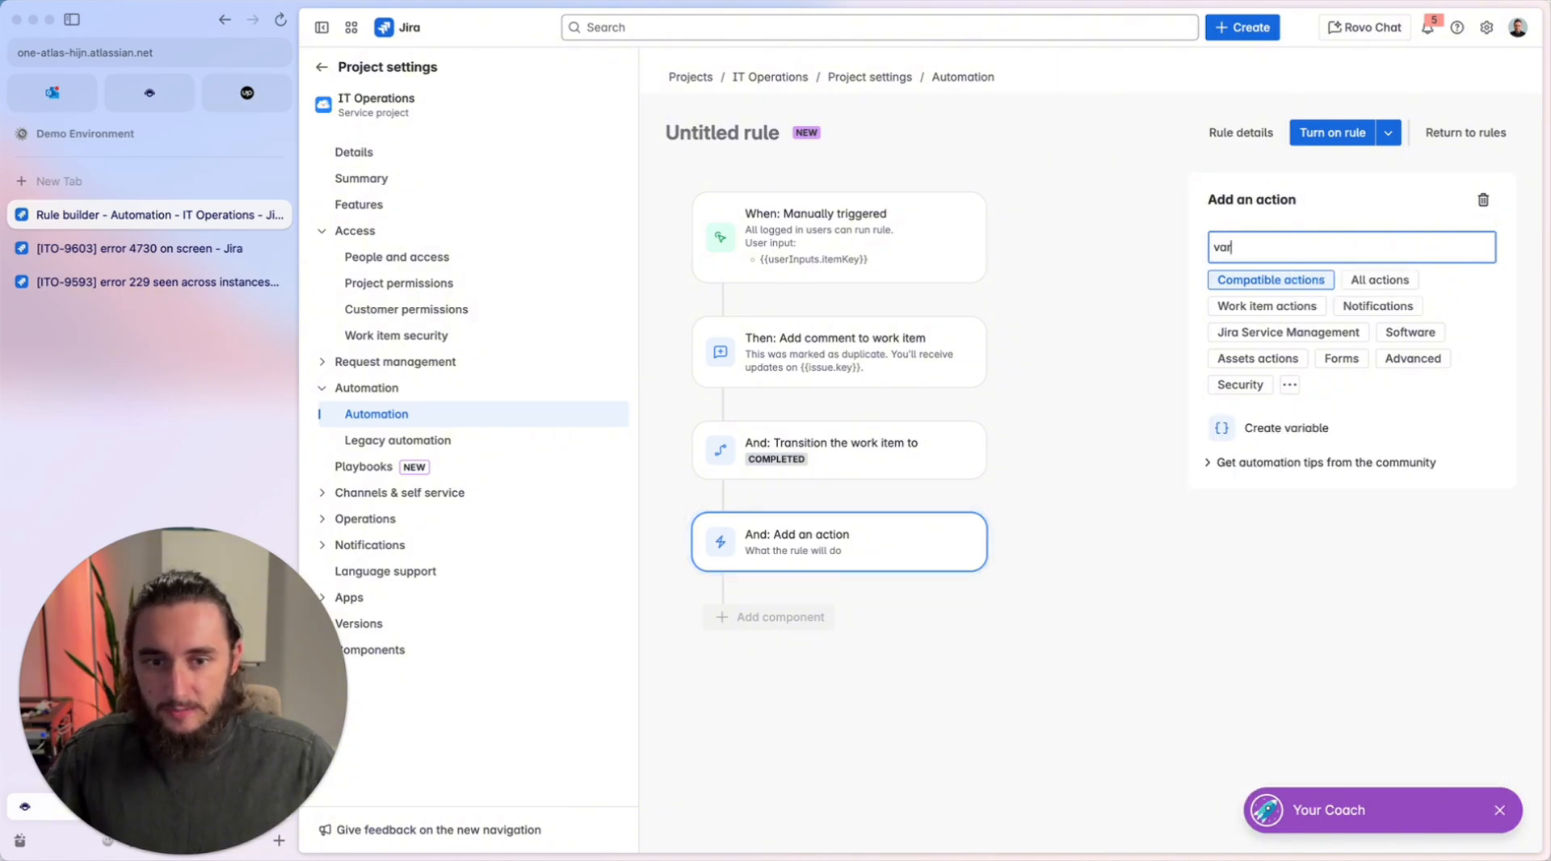
click(1354, 427)
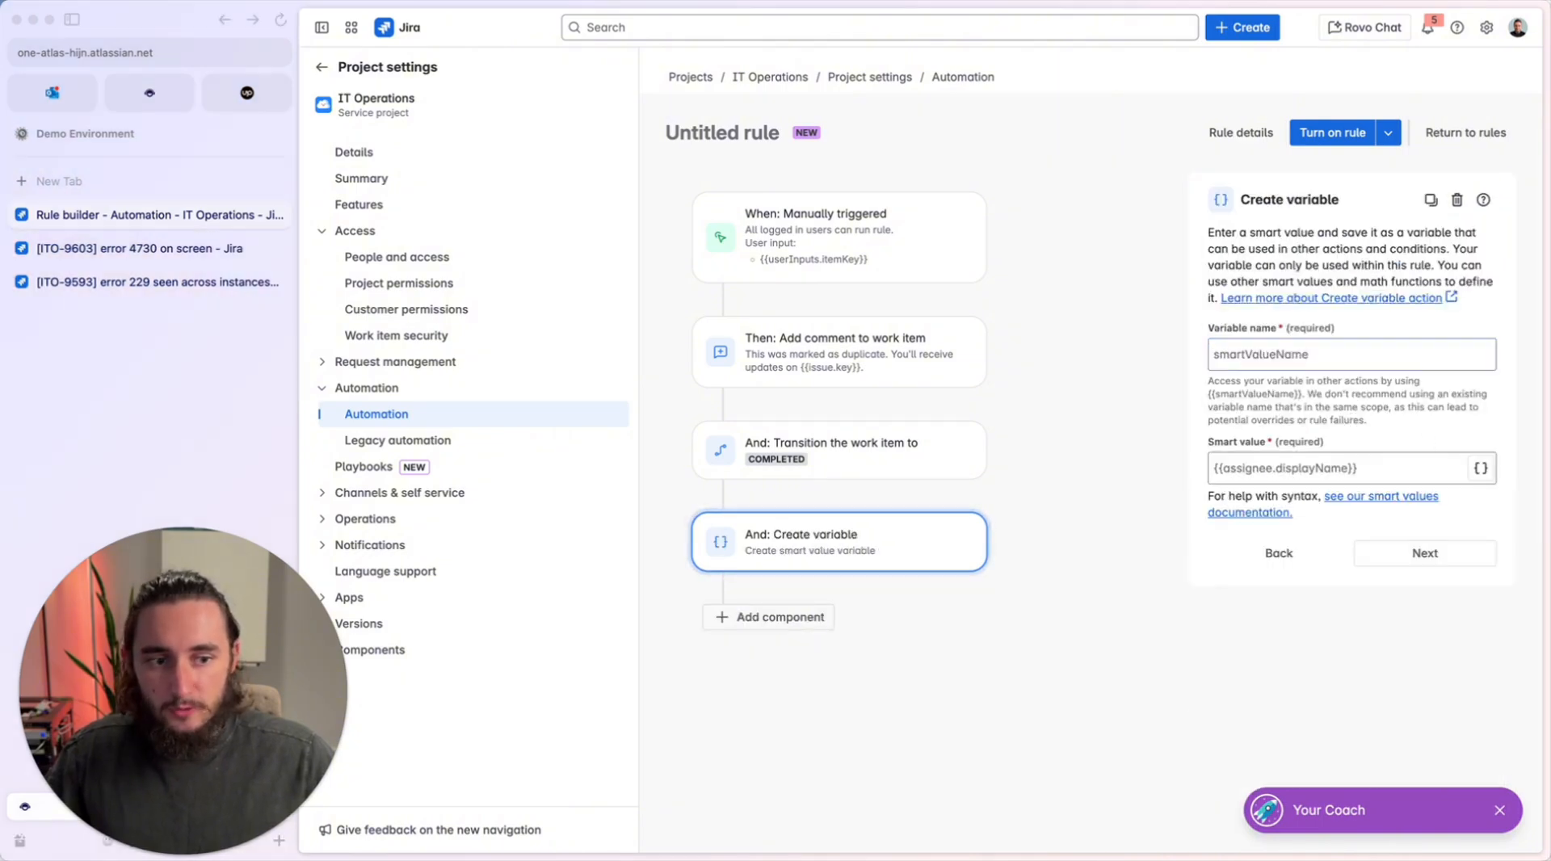
click(813, 547)
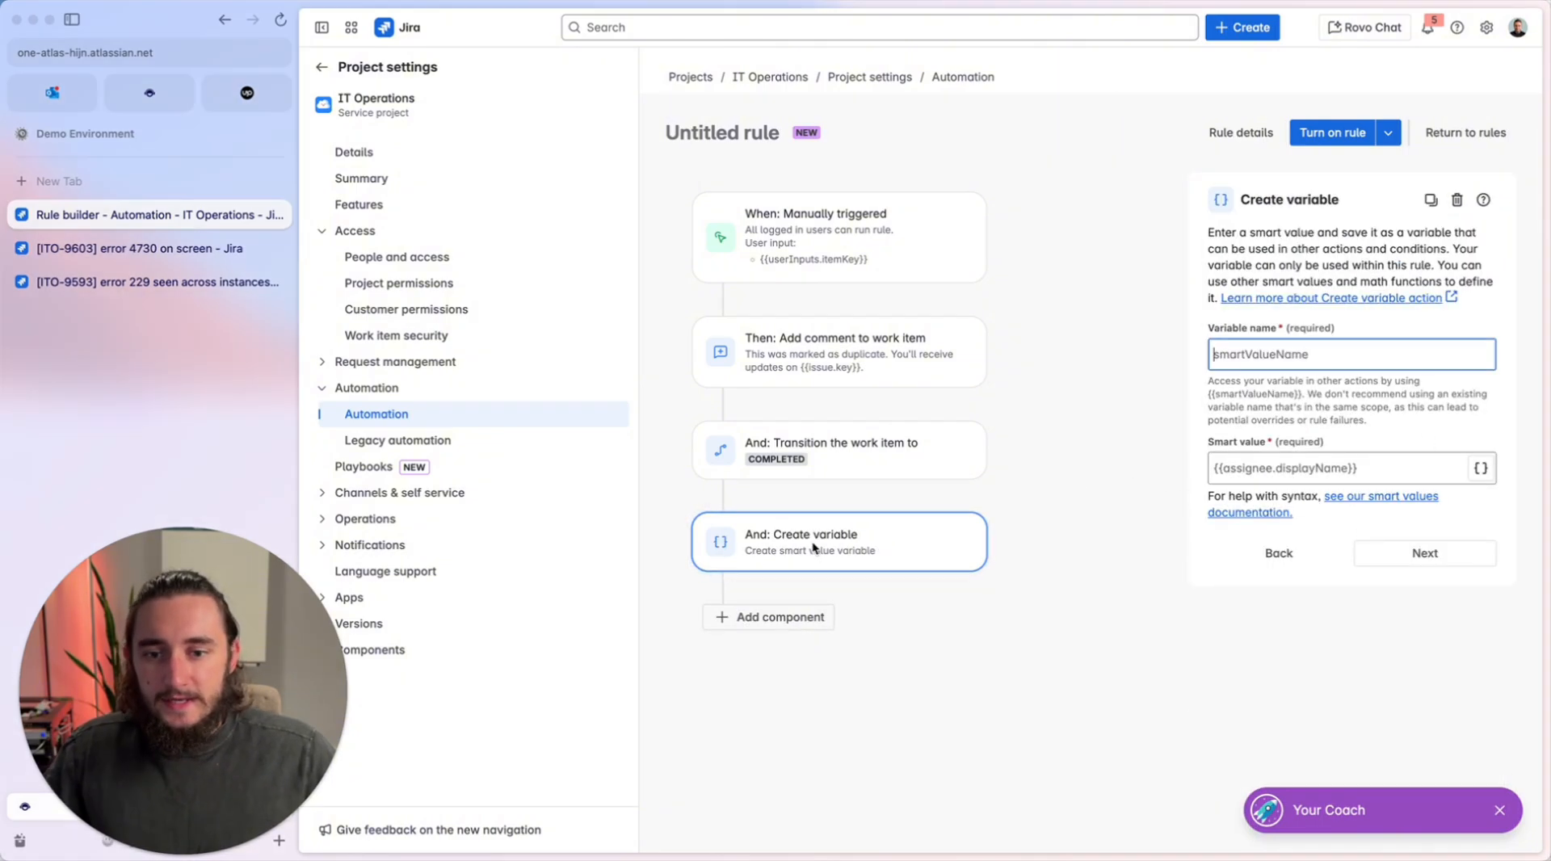
Set the new variable's smart value to {{issue.description}}.
click(1323, 459)
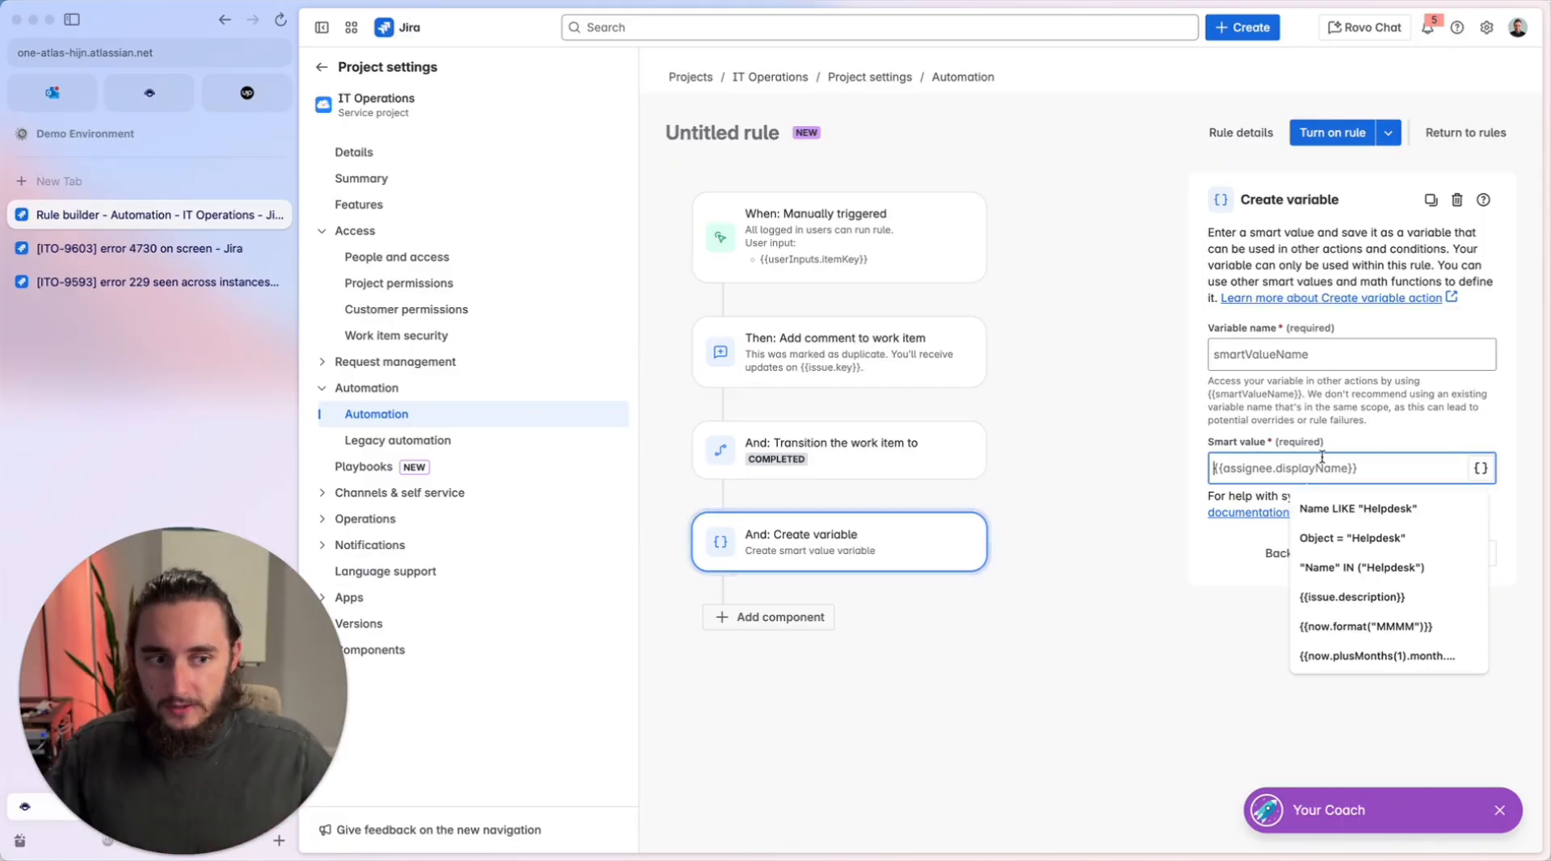
text({{issye)
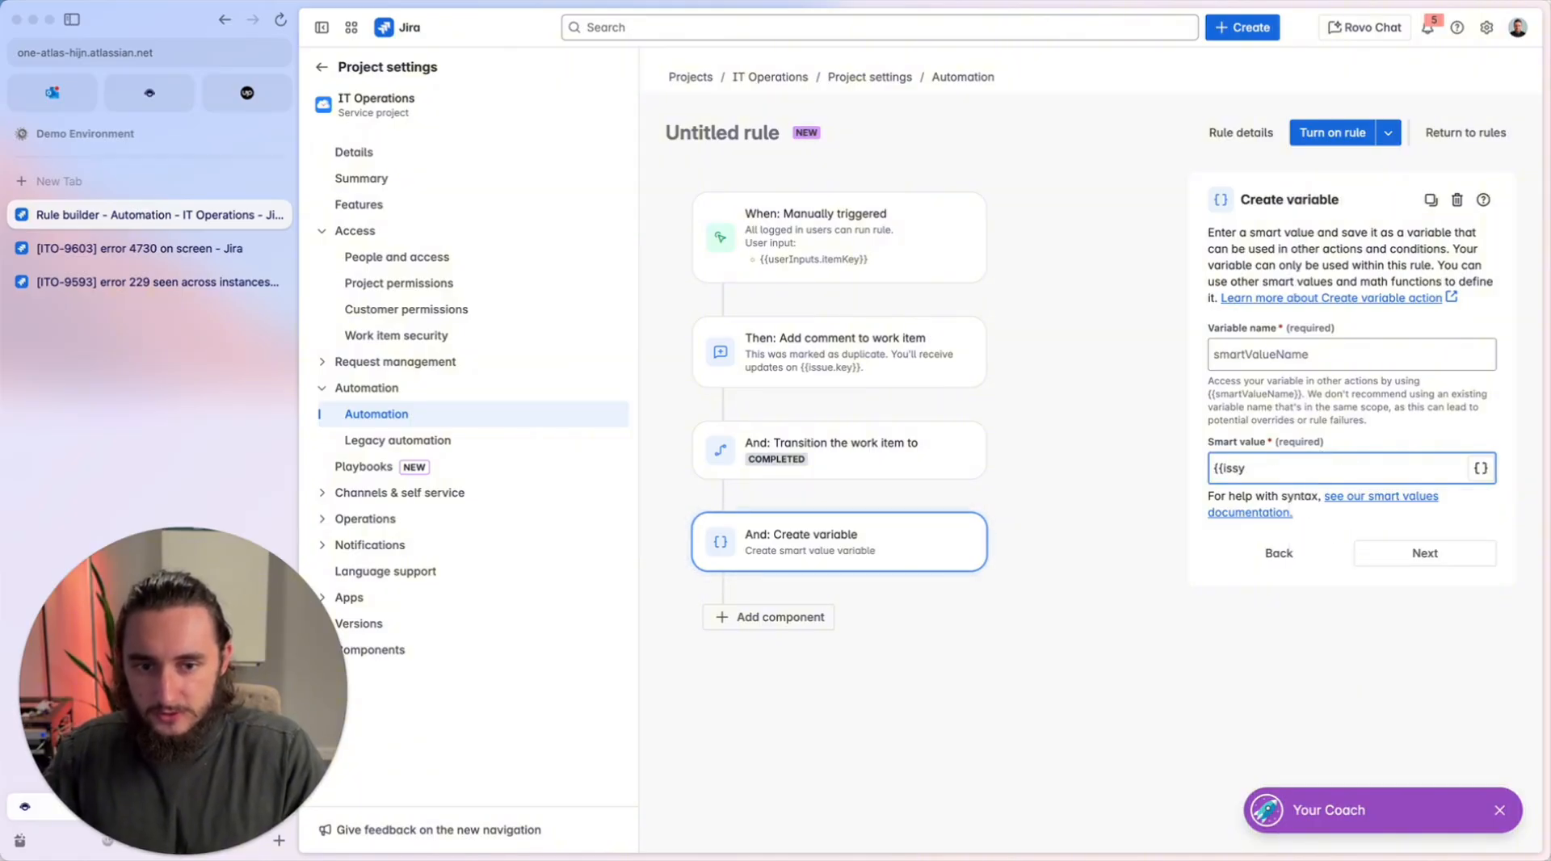
key(BackSpace)
text(ue.descr)
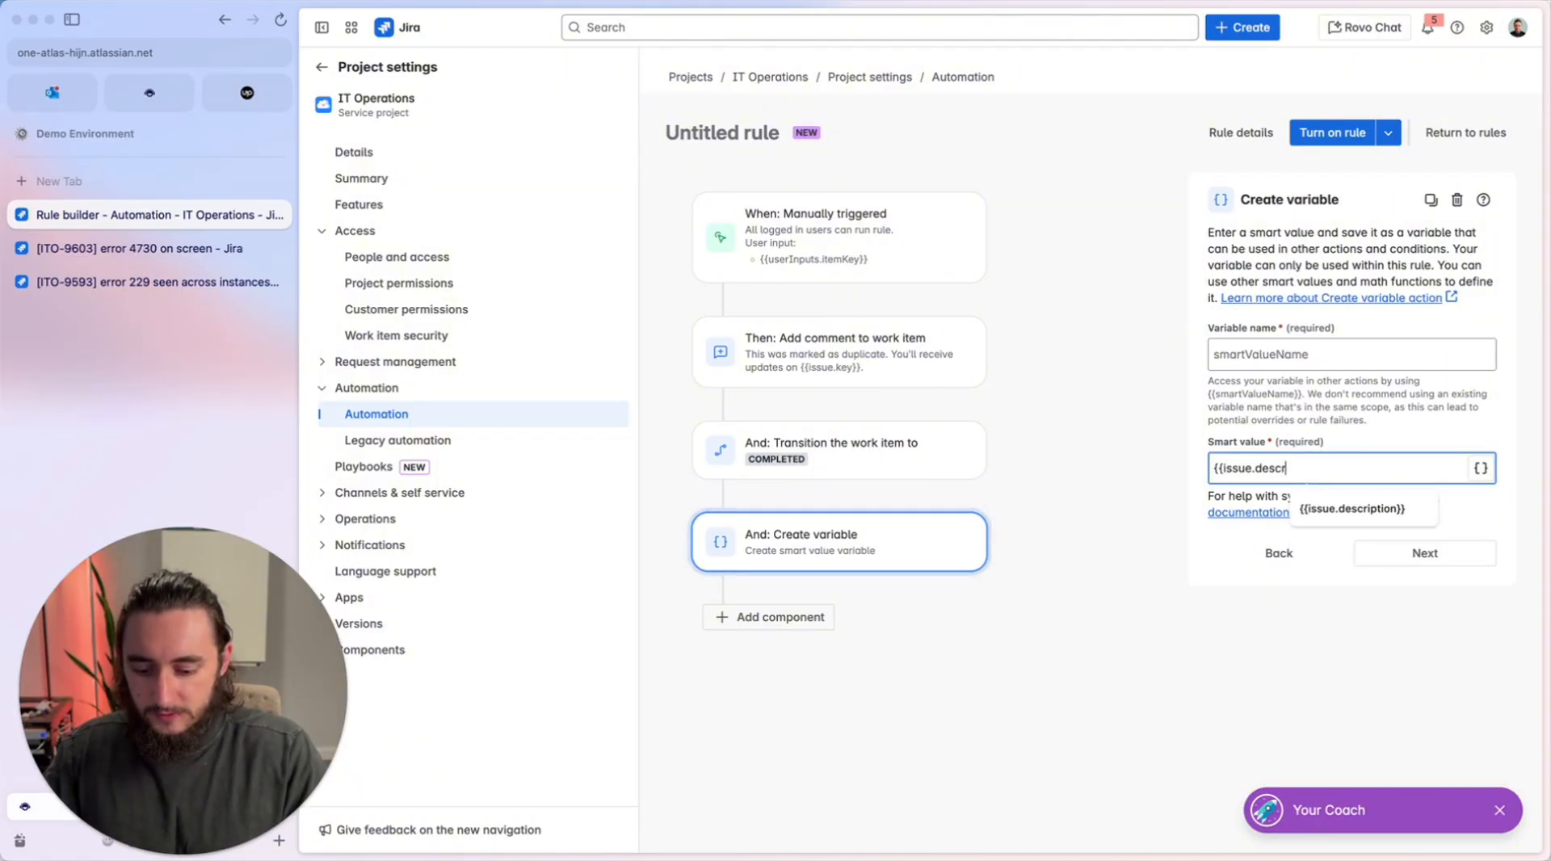
text(iption})
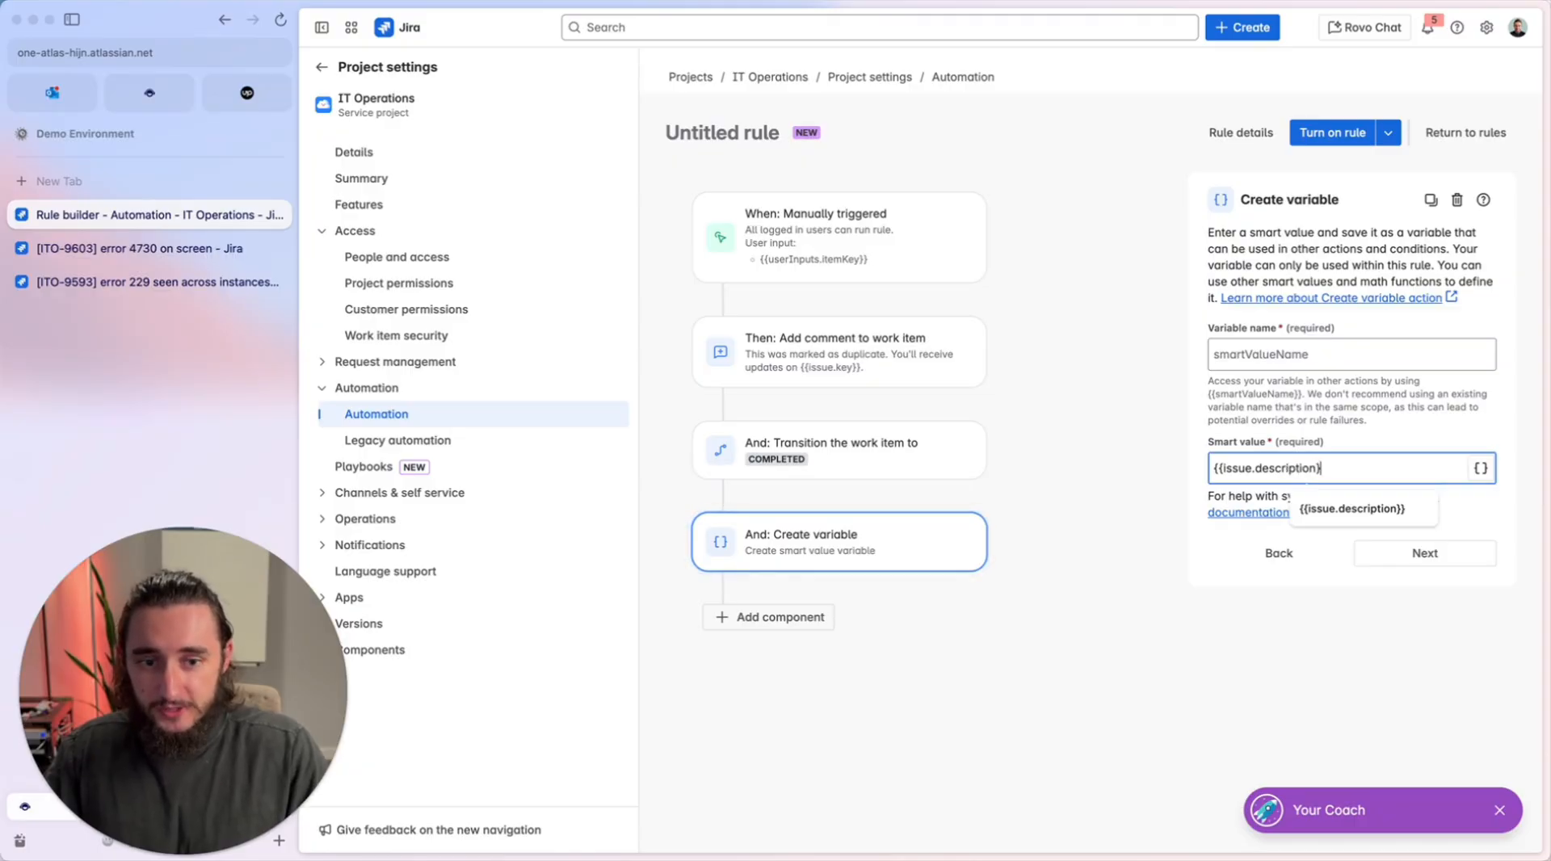
text(})
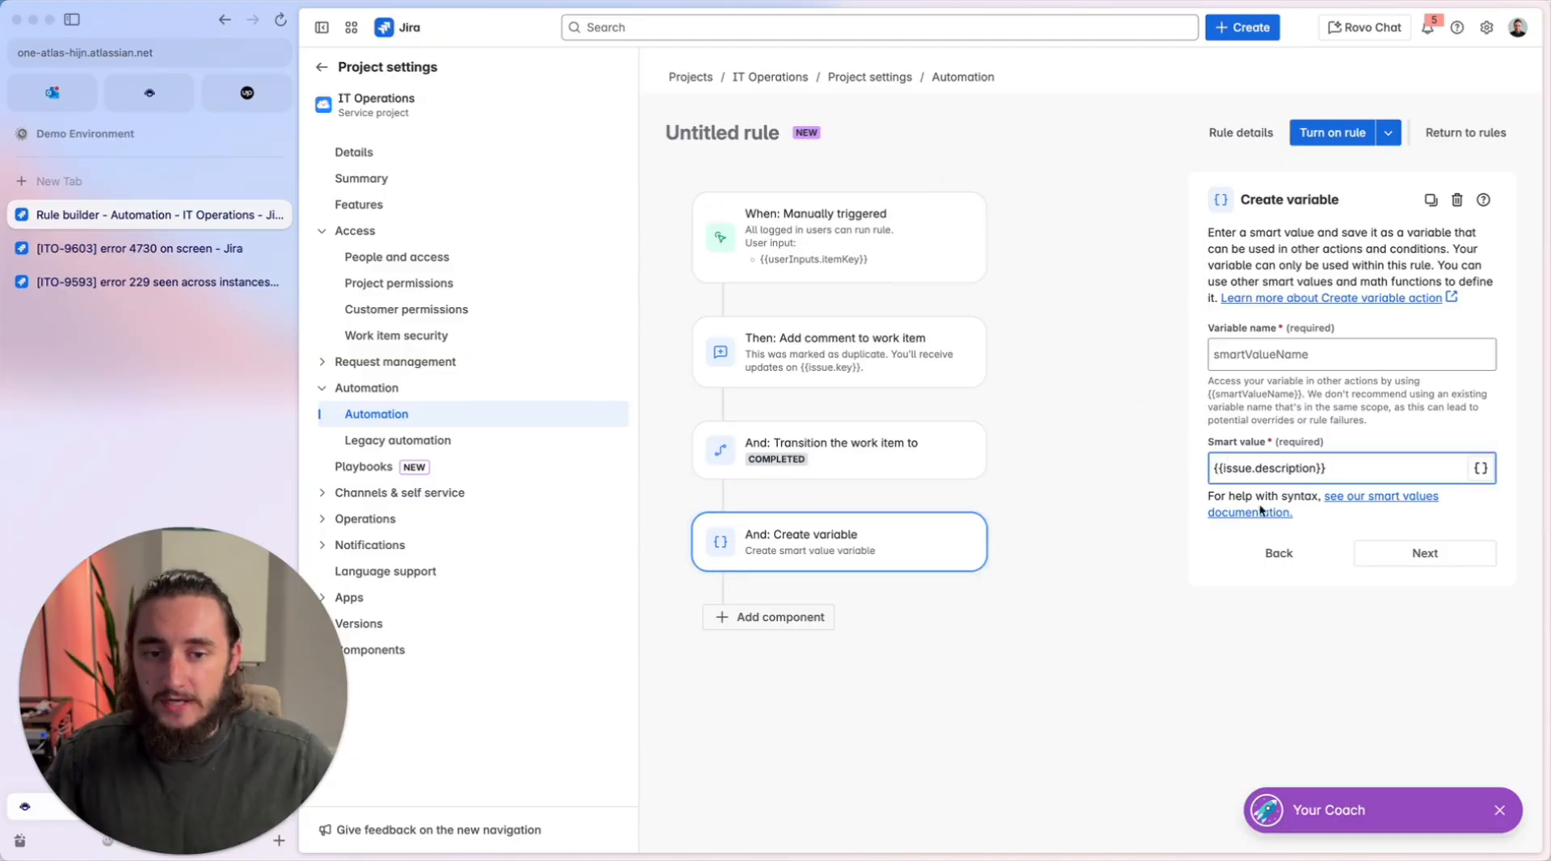
Name the variable originalIssueDecription and highlight its smart value reference in the help text.
click(1293, 369)
key(super+Tab)
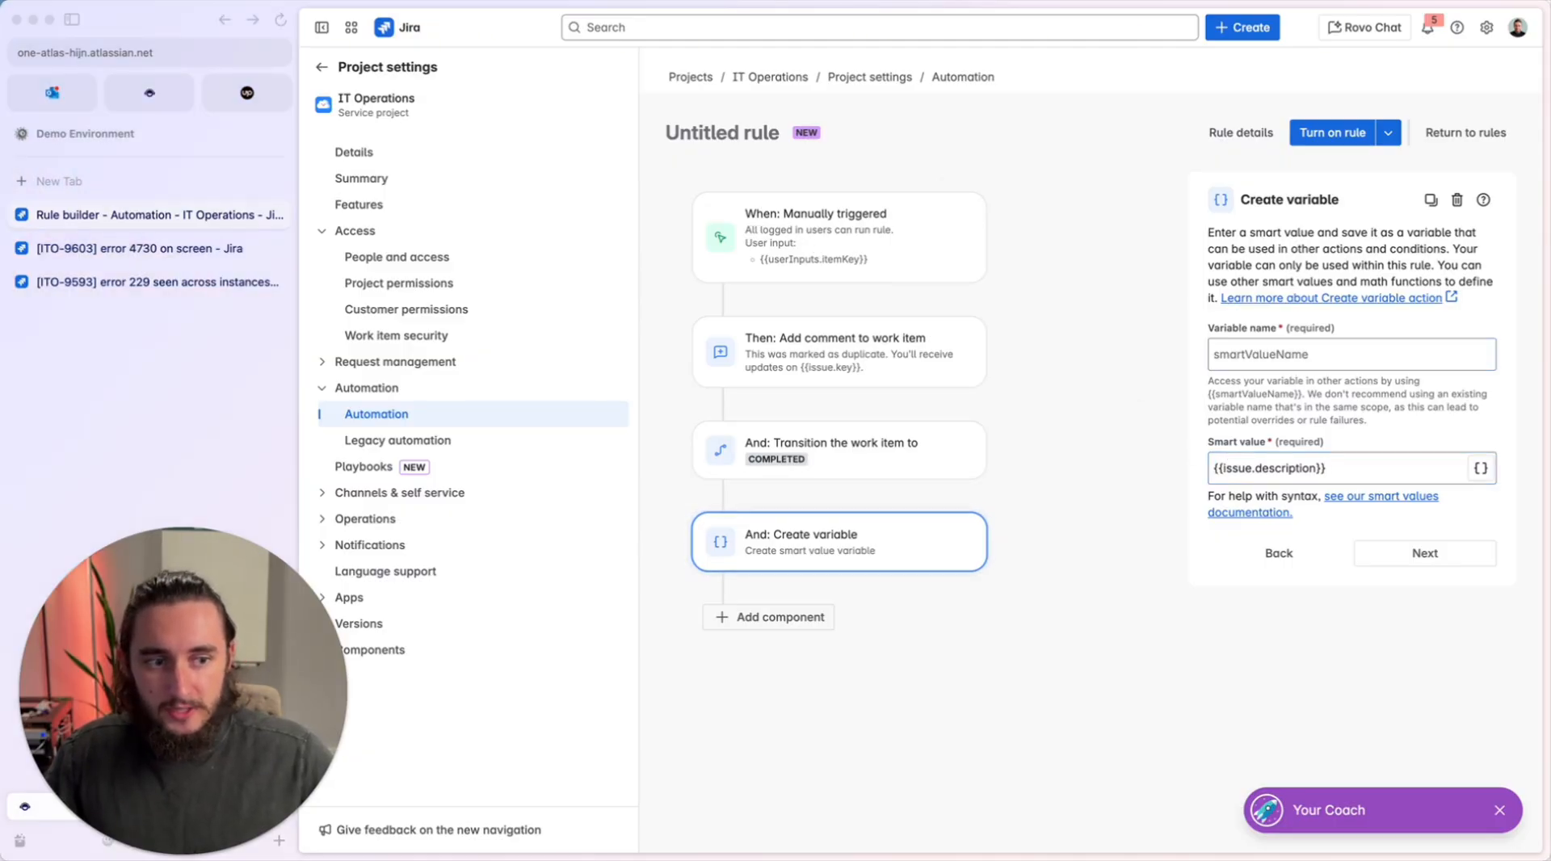
key(super+Tab)
text(originalIssueDecription)
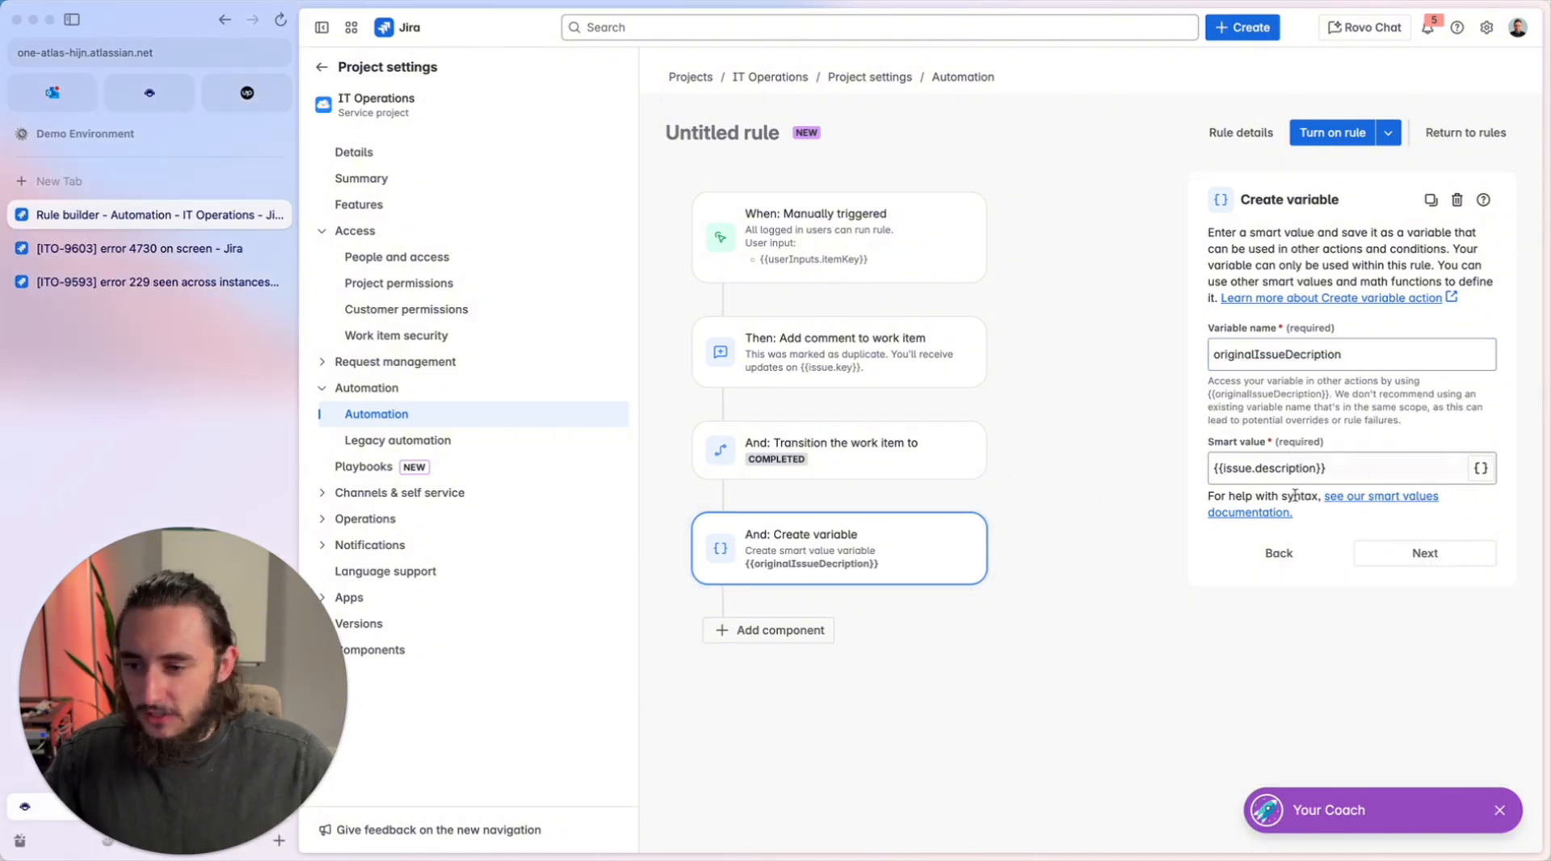
drag(1387, 353, 1205, 353)
click(1103, 369)
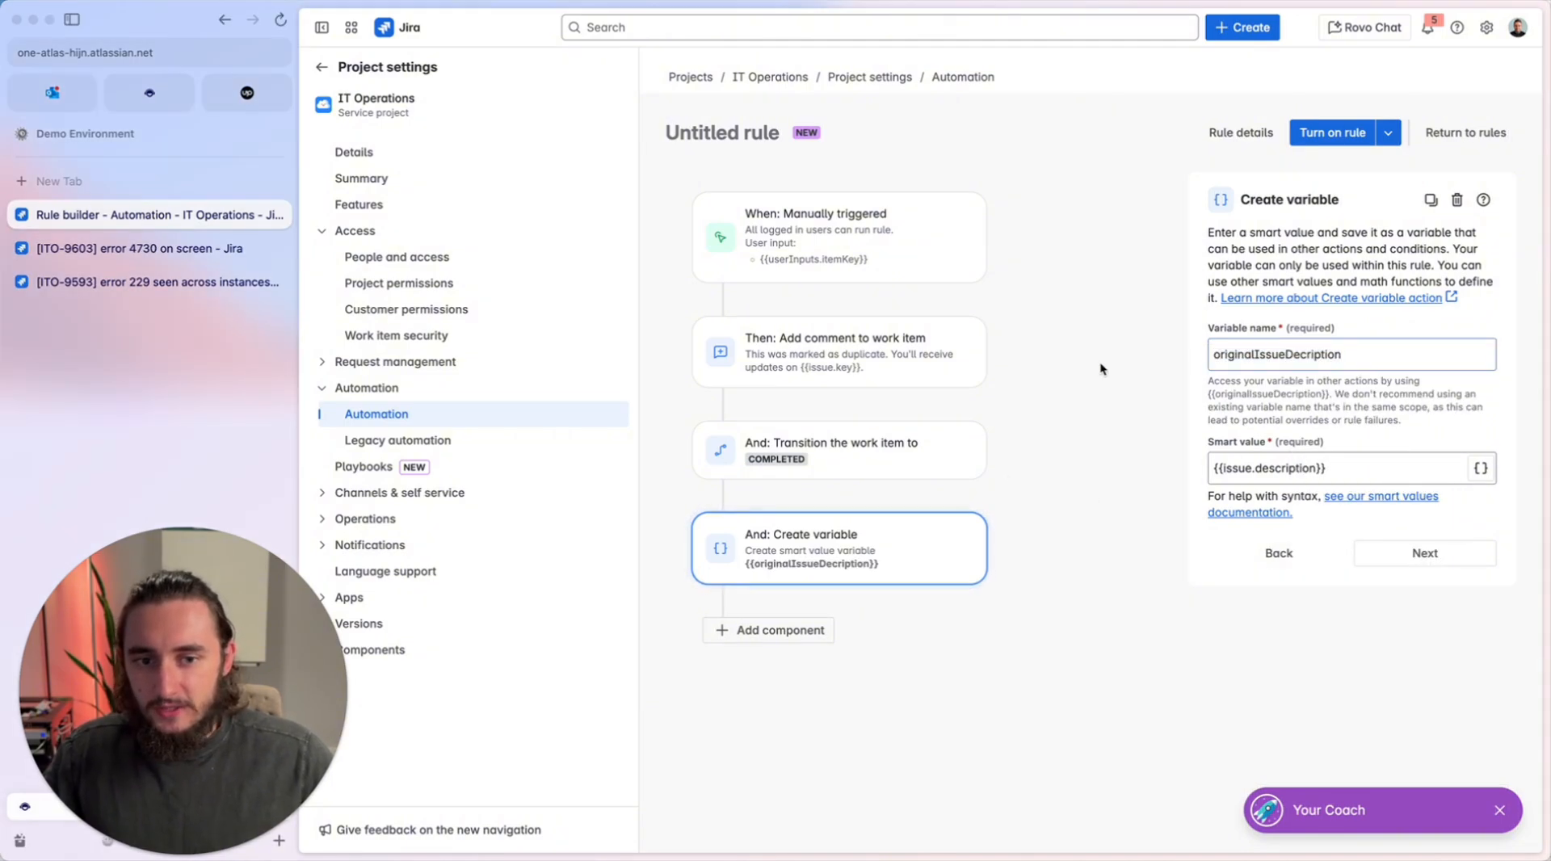
drag(1330, 394, 1214, 391)
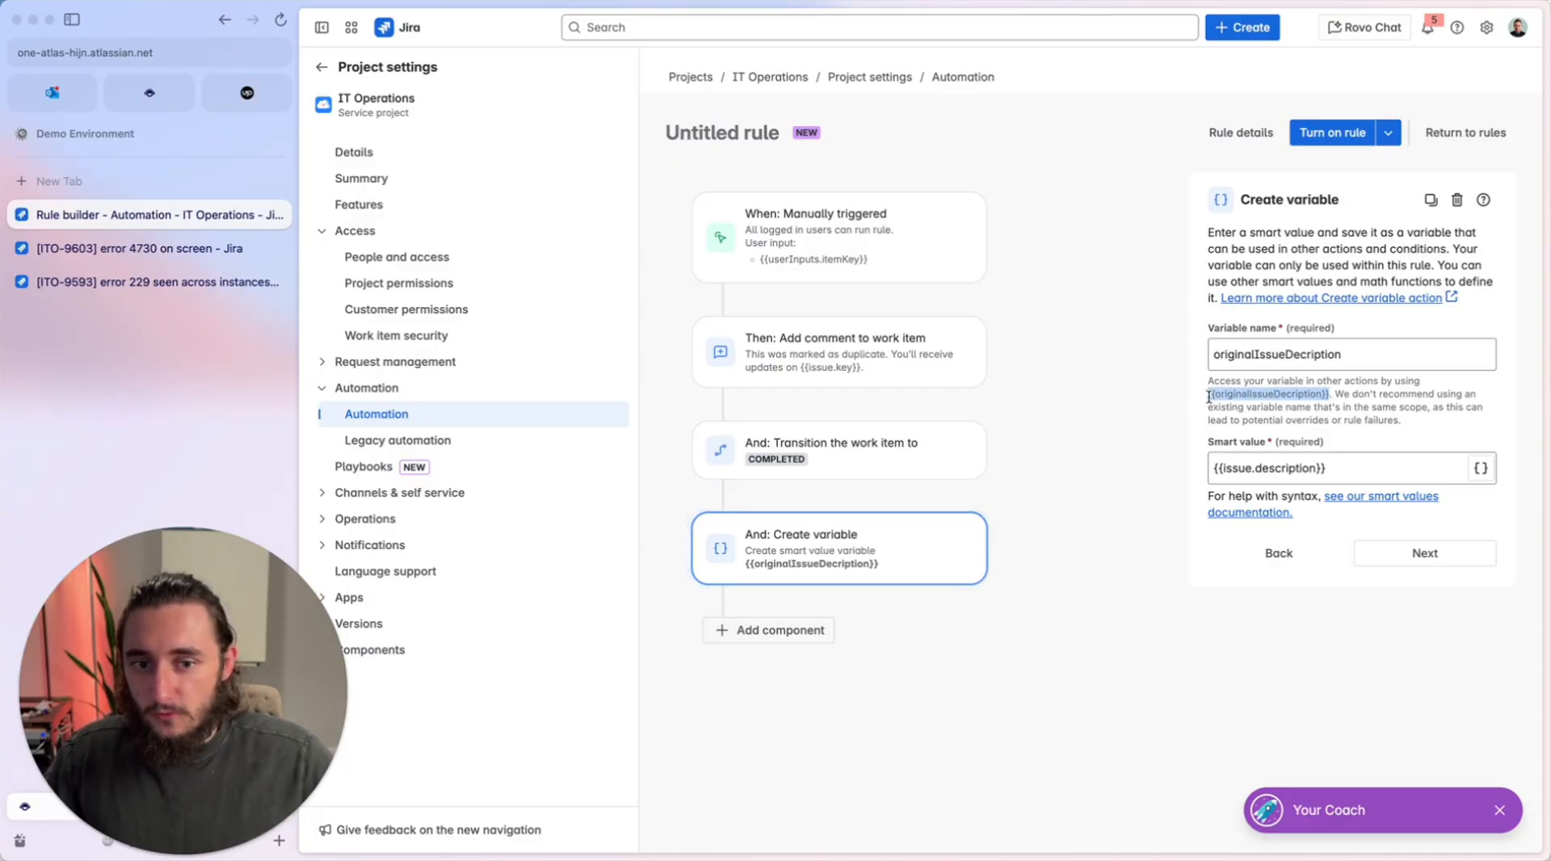
Add a second "Create variable" action after the originalIssueDecription variable.
click(773, 631)
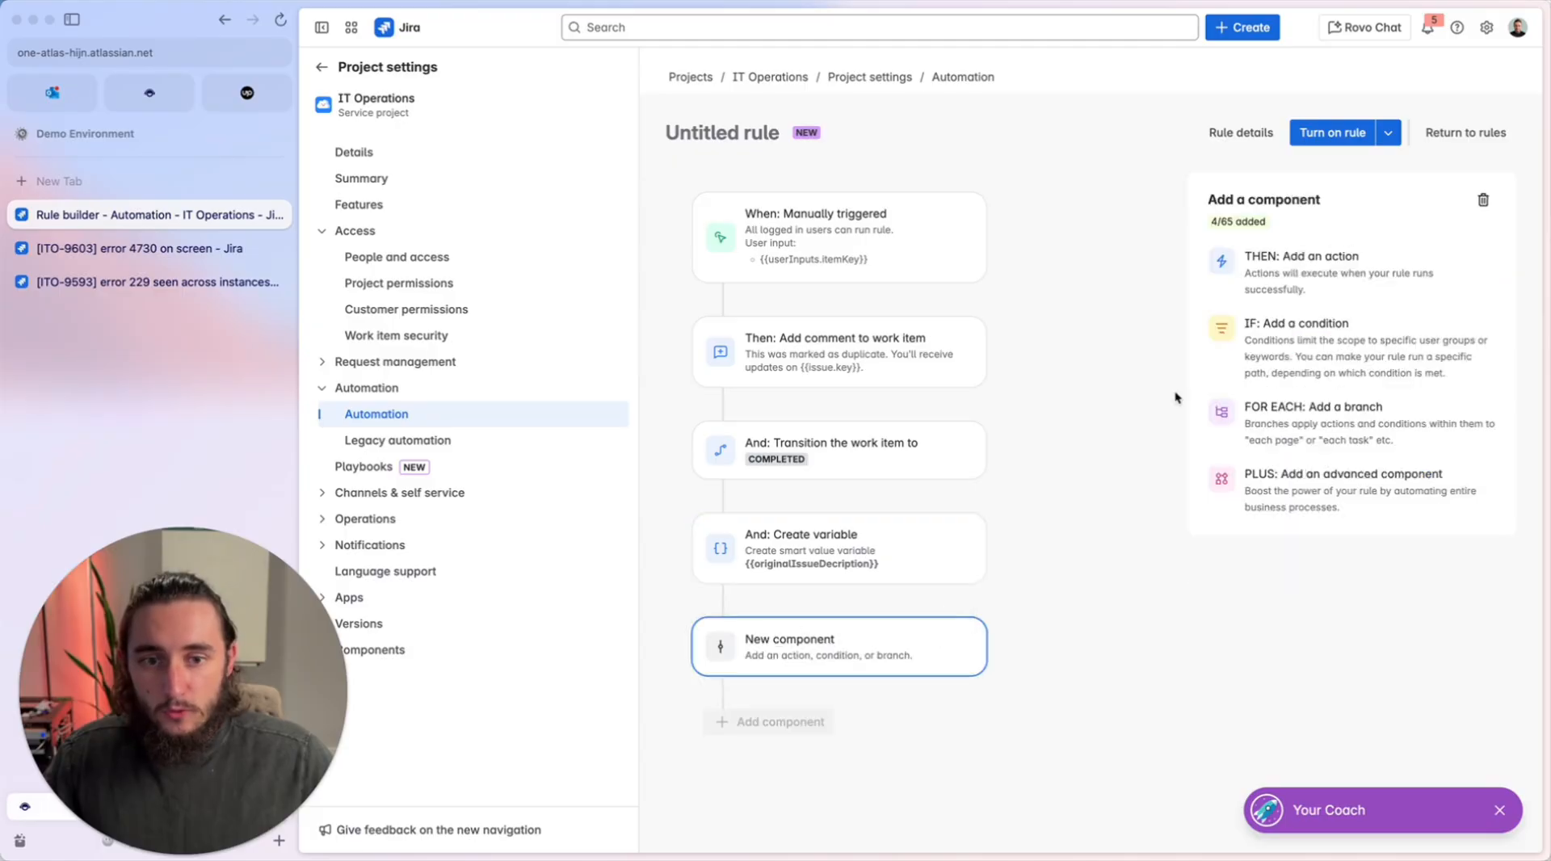
click(1289, 257)
text(var)
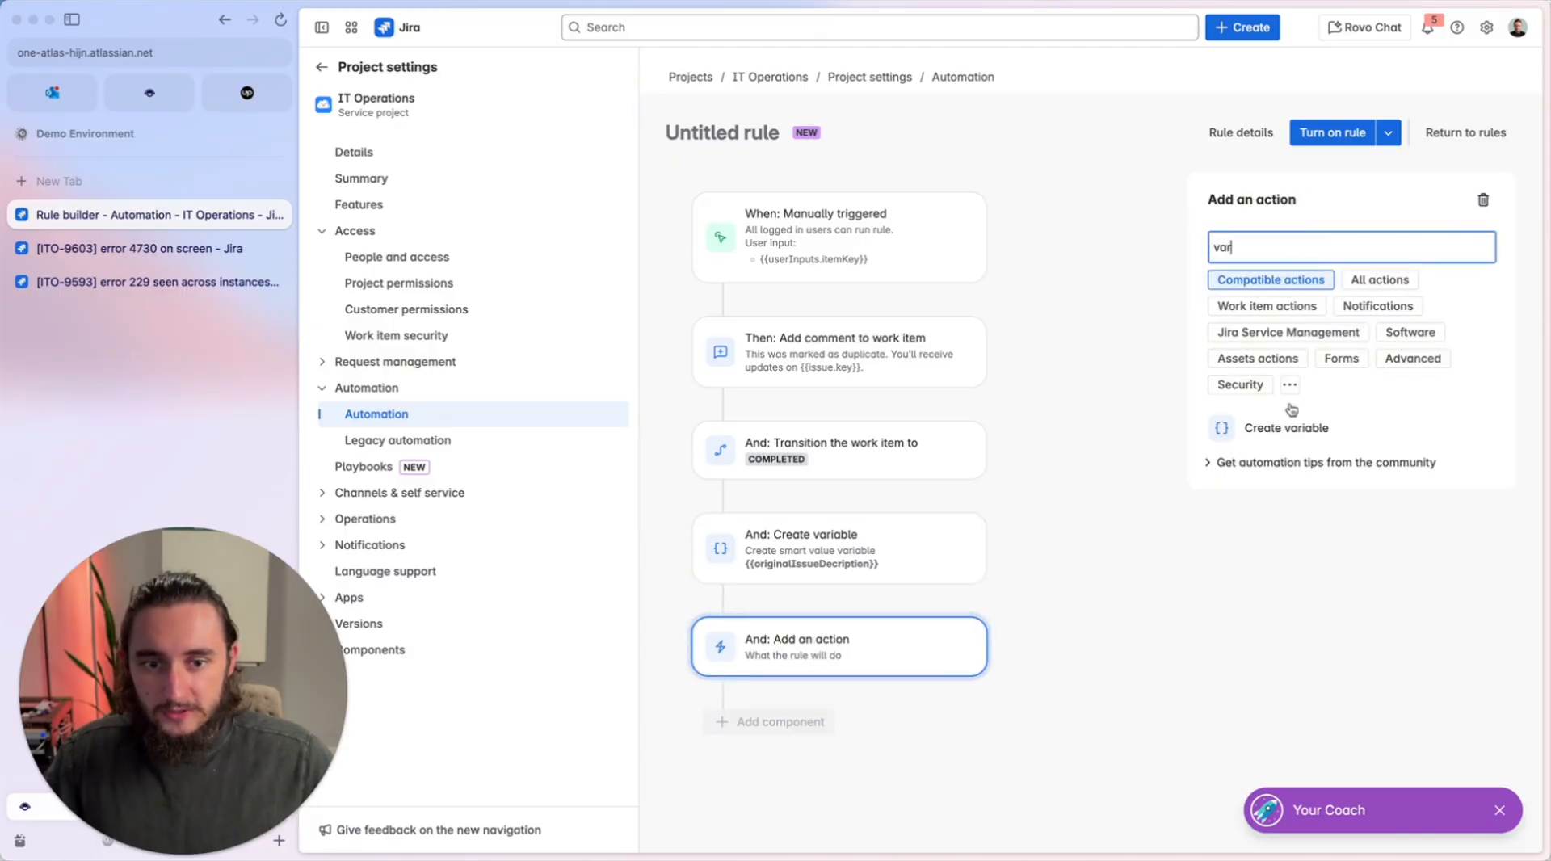
click(1326, 435)
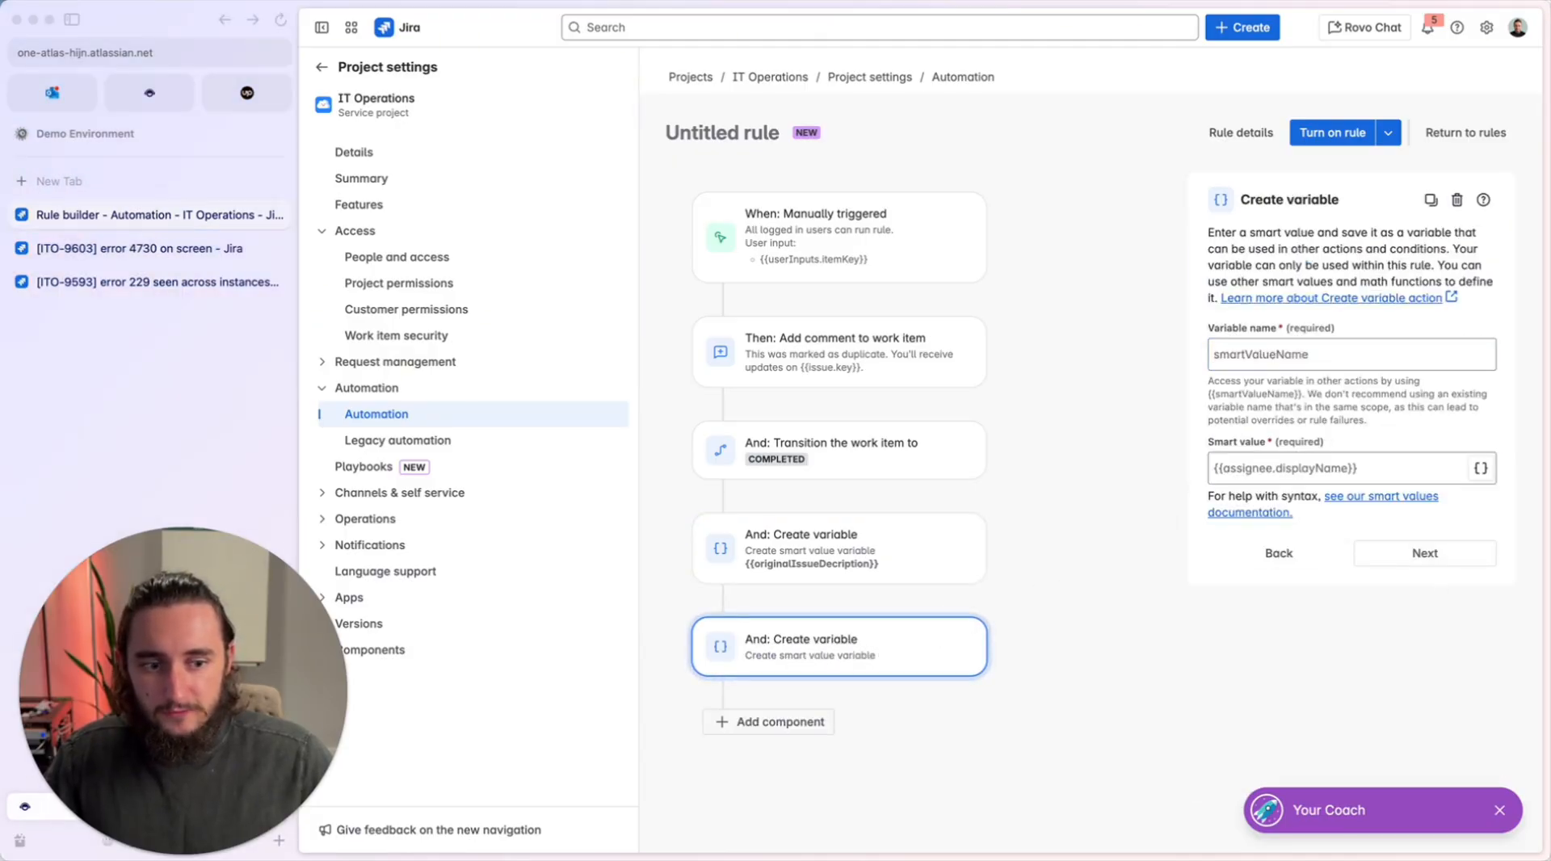
Name the second variable reporter and set its smart value to {{issue.reporter}}.
click(1253, 354)
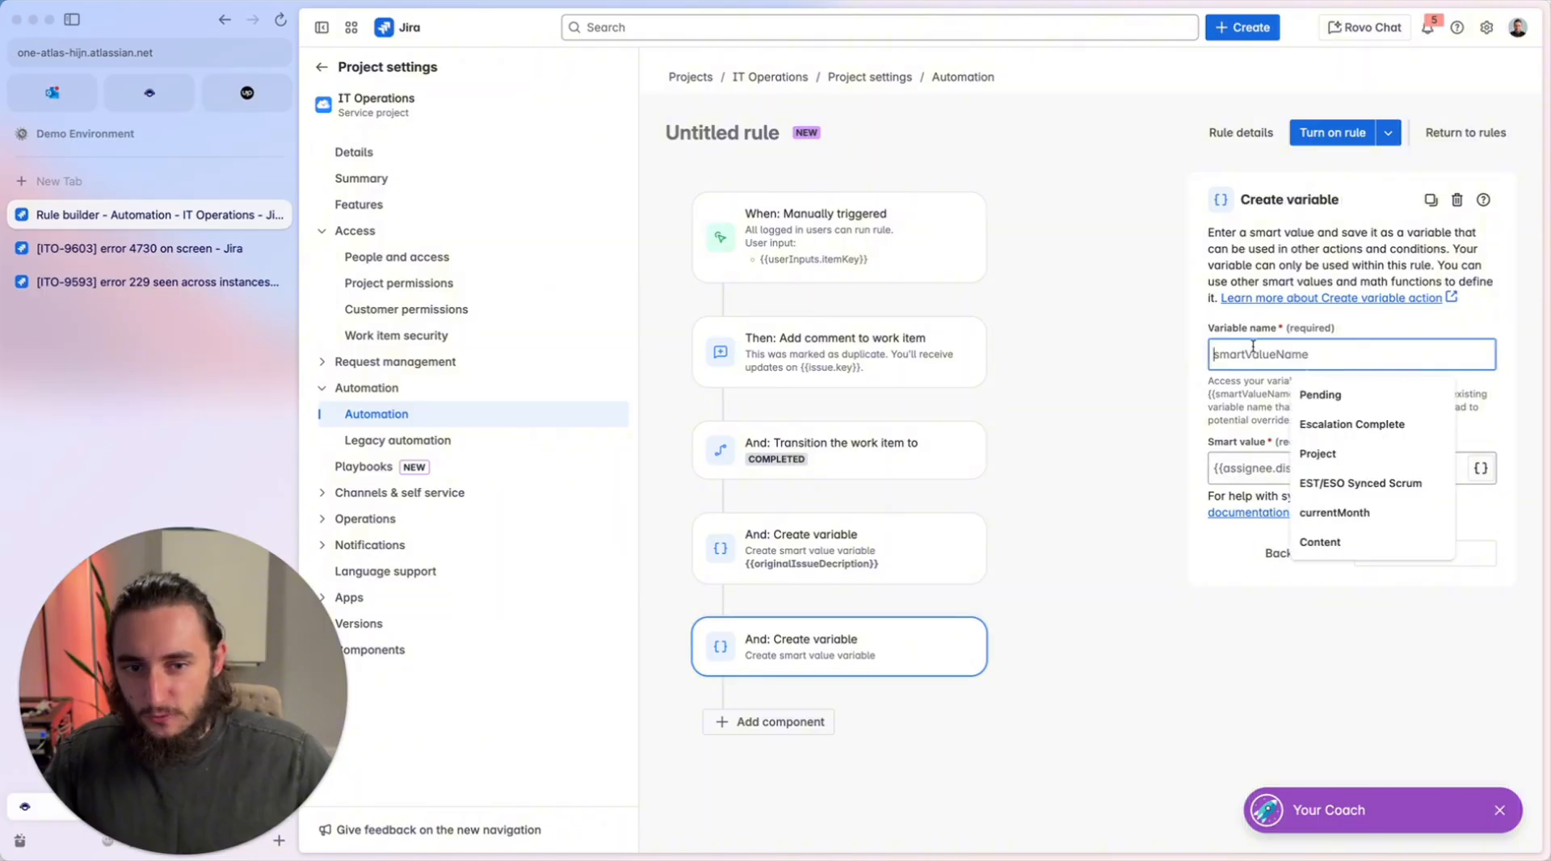
text(reporter)
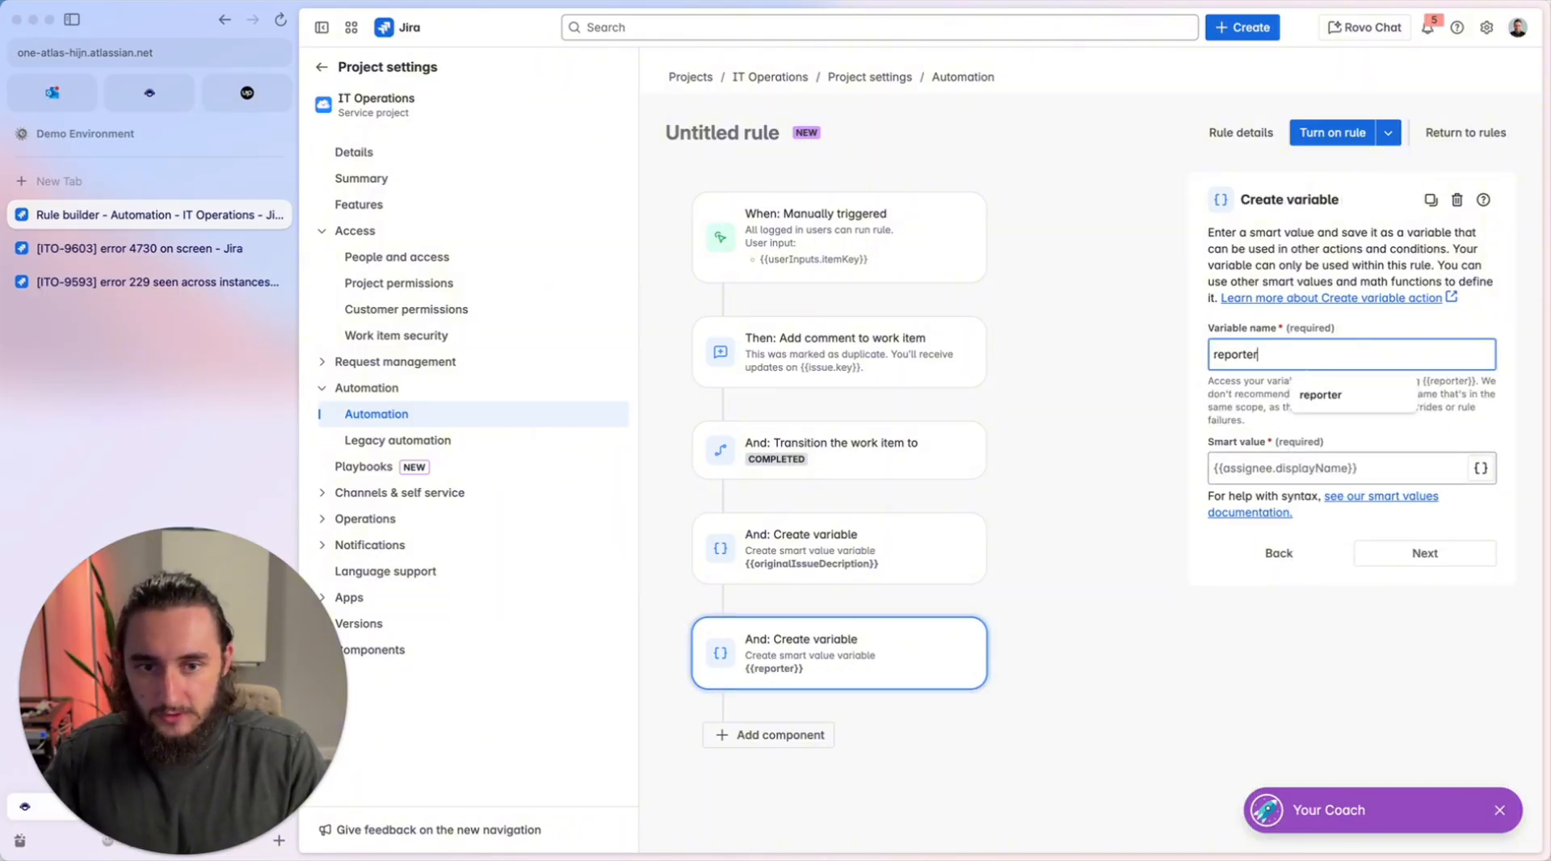
key(Tab)
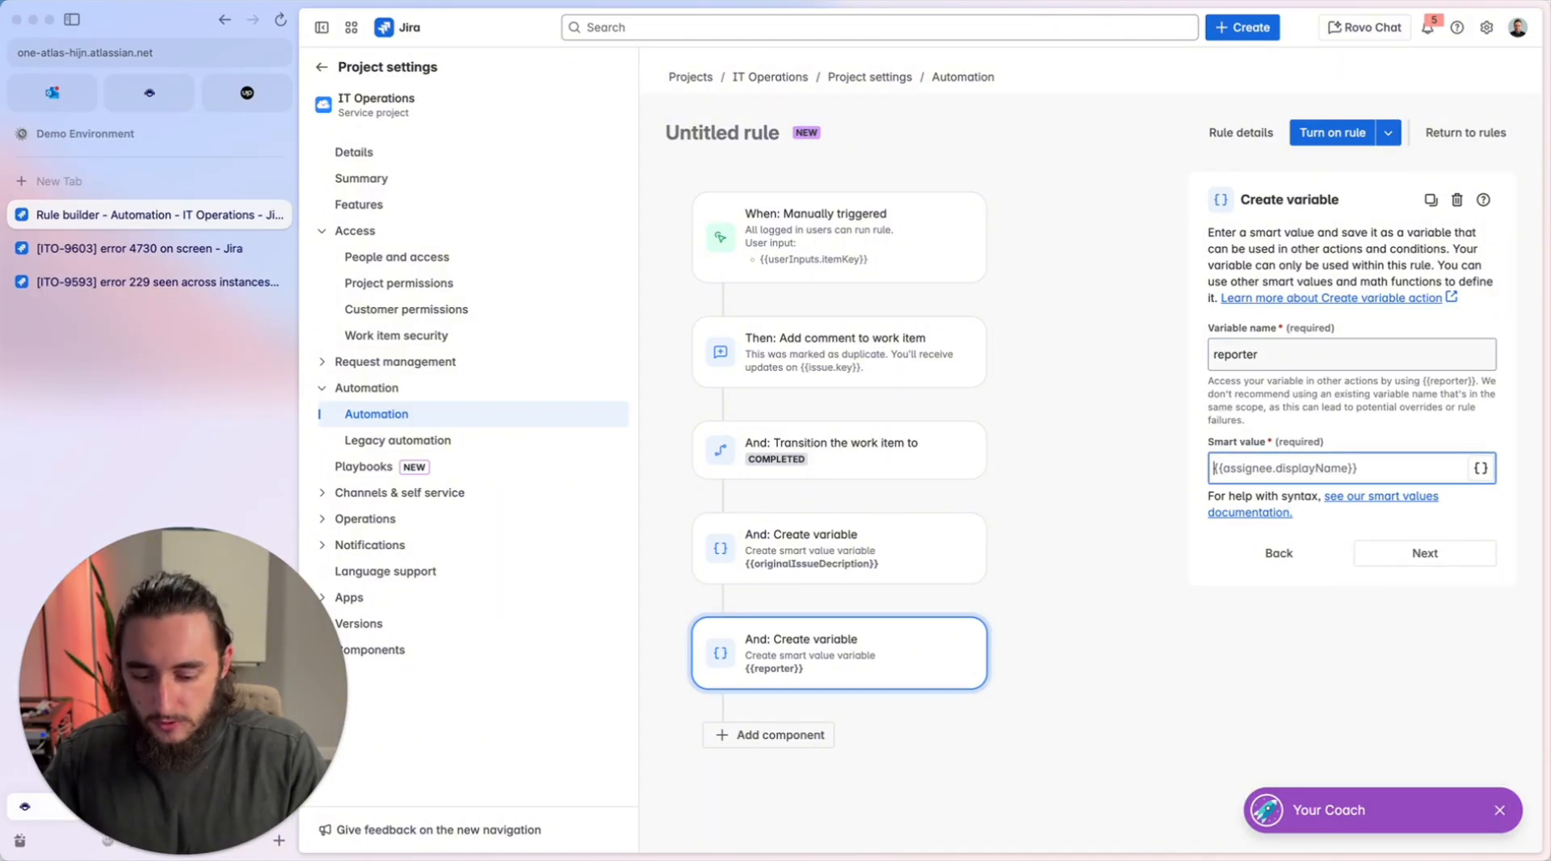
text({{re)
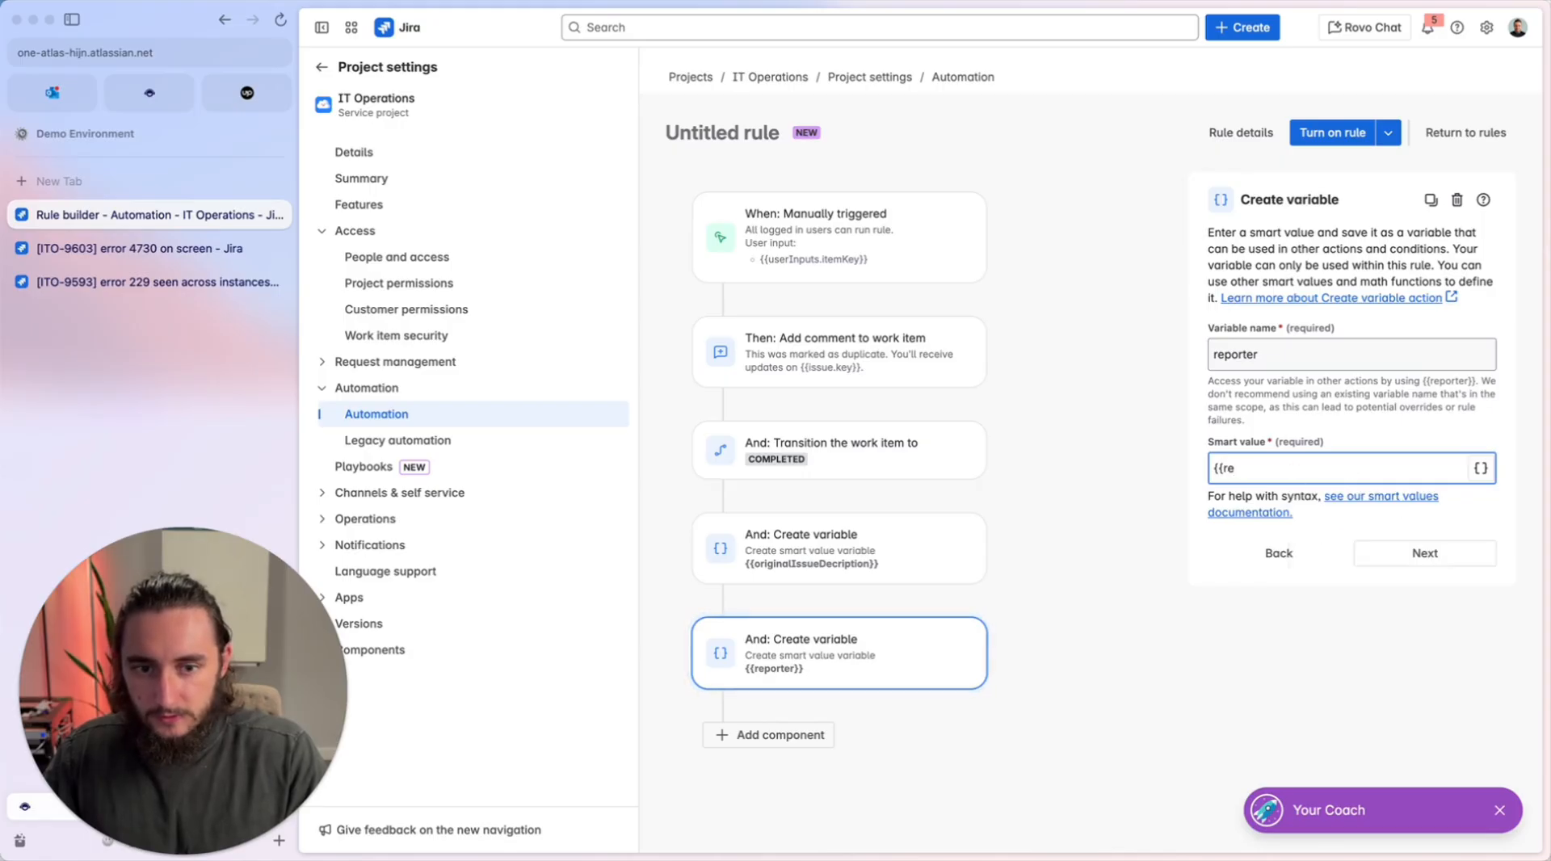
key(BackSpace)
key(BackSpace)
text(issue)
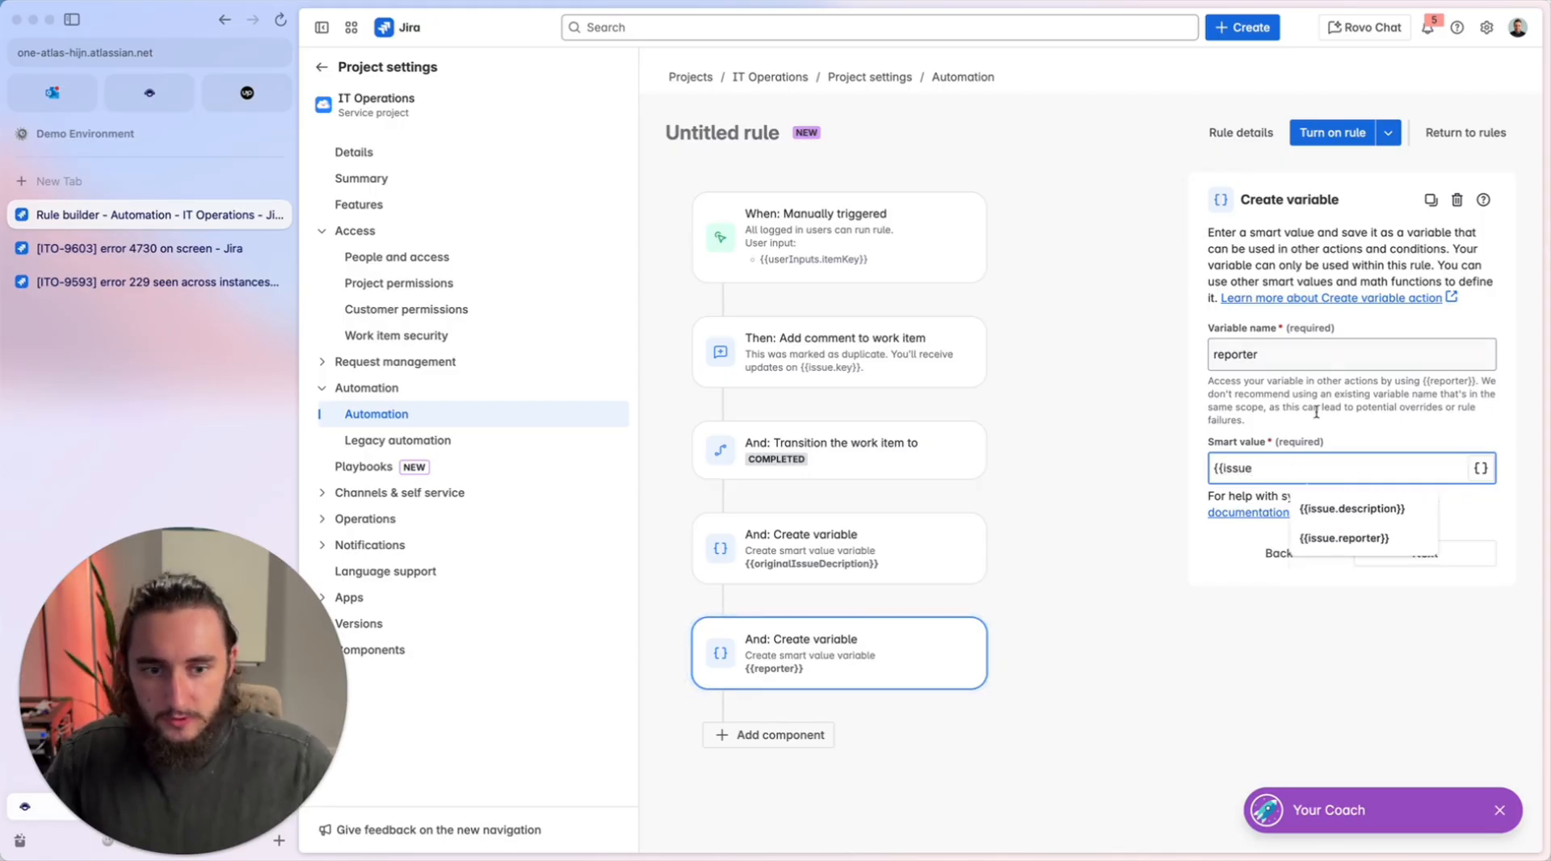
click(1309, 537)
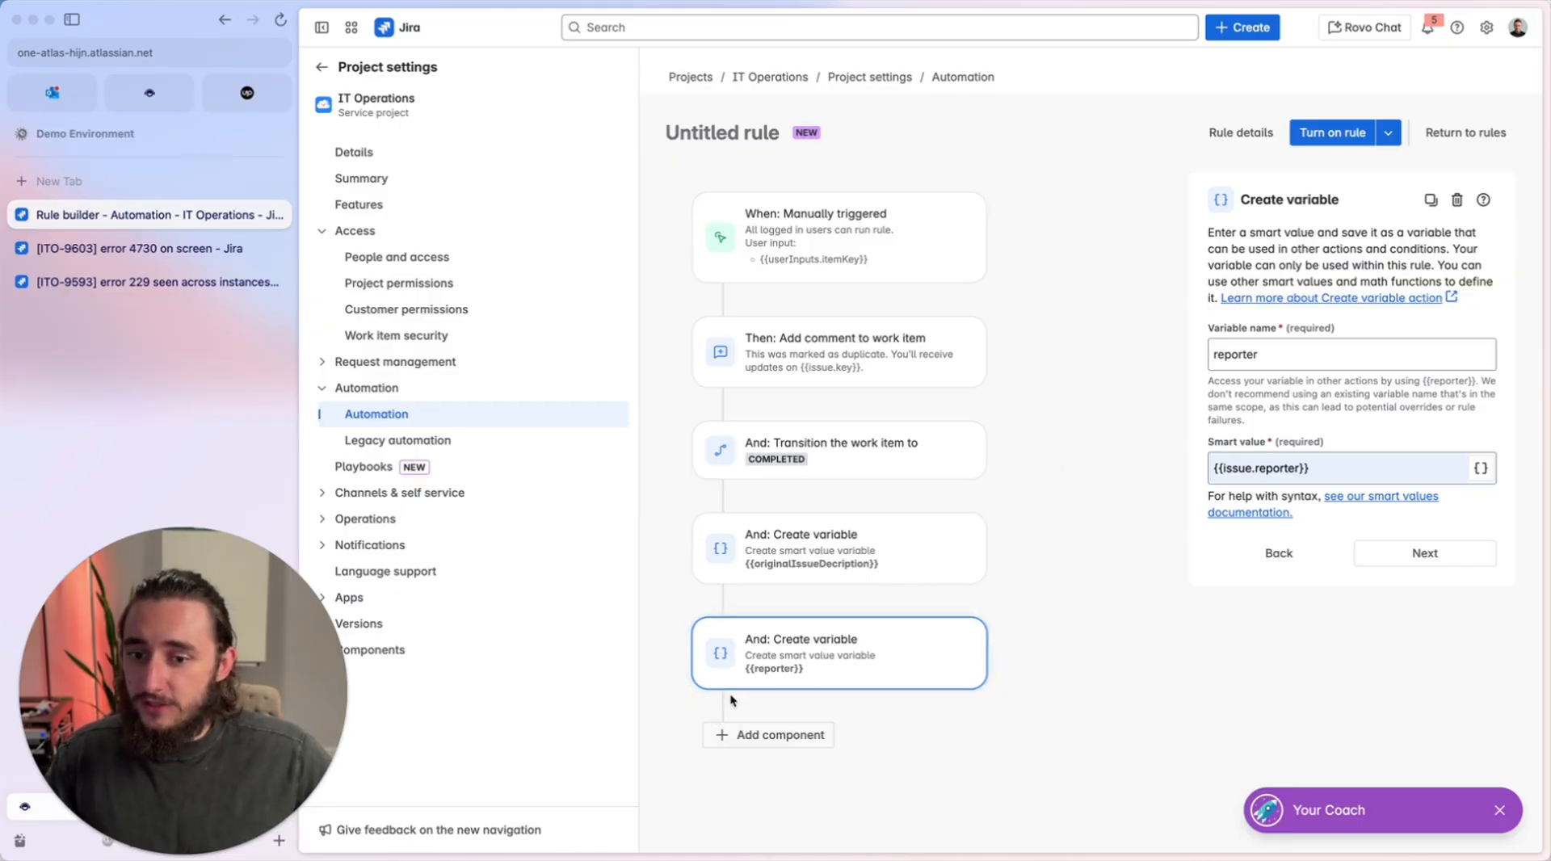
Add a "Branch rule / related work items" branch after the reporter variable, with JQL as the type of related work items.
click(796, 744)
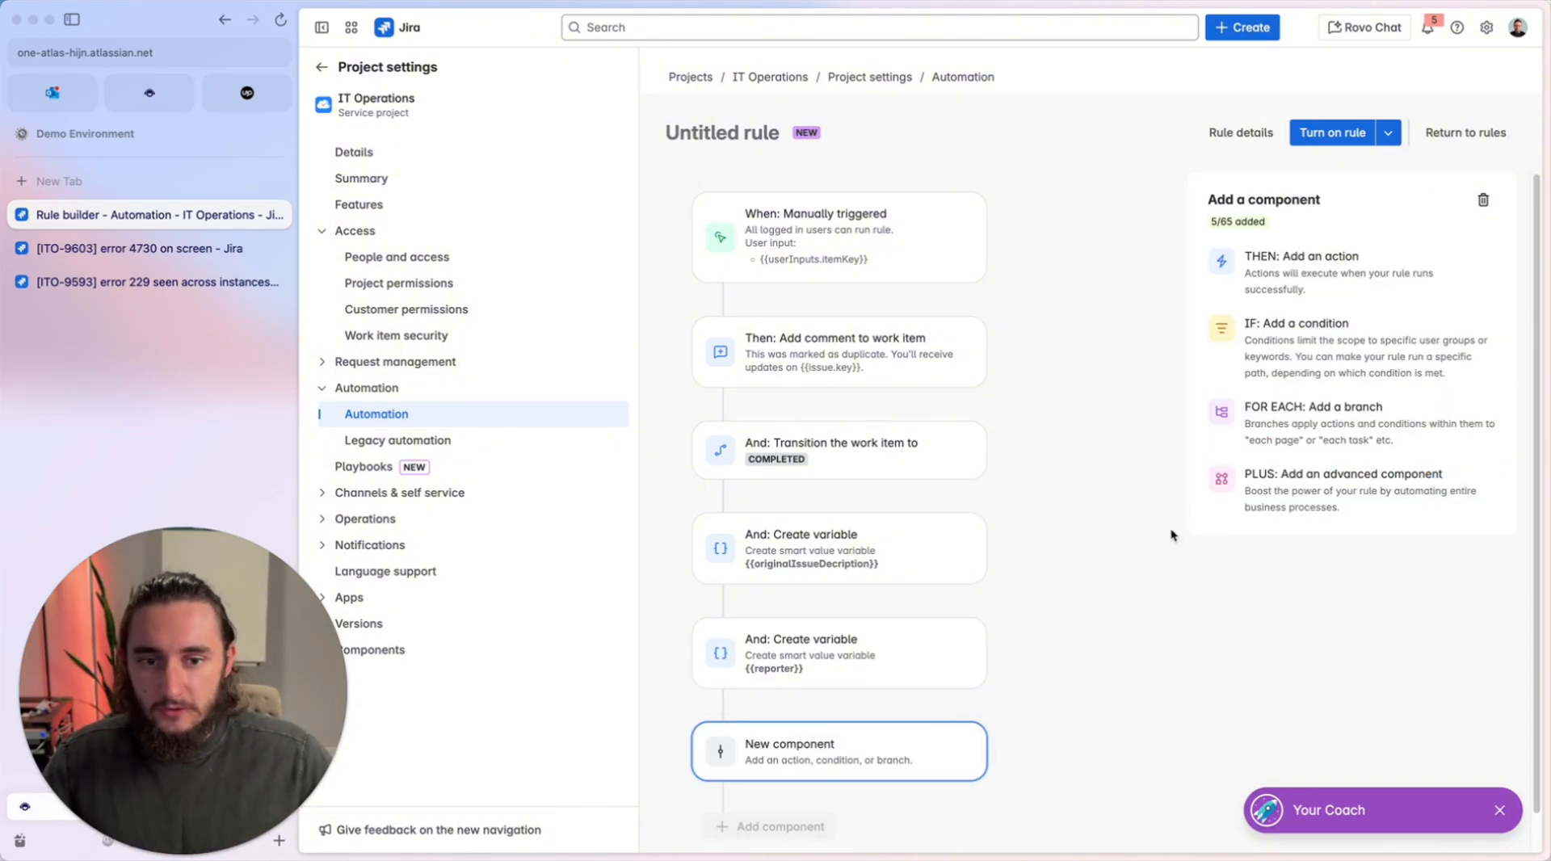
click(1279, 429)
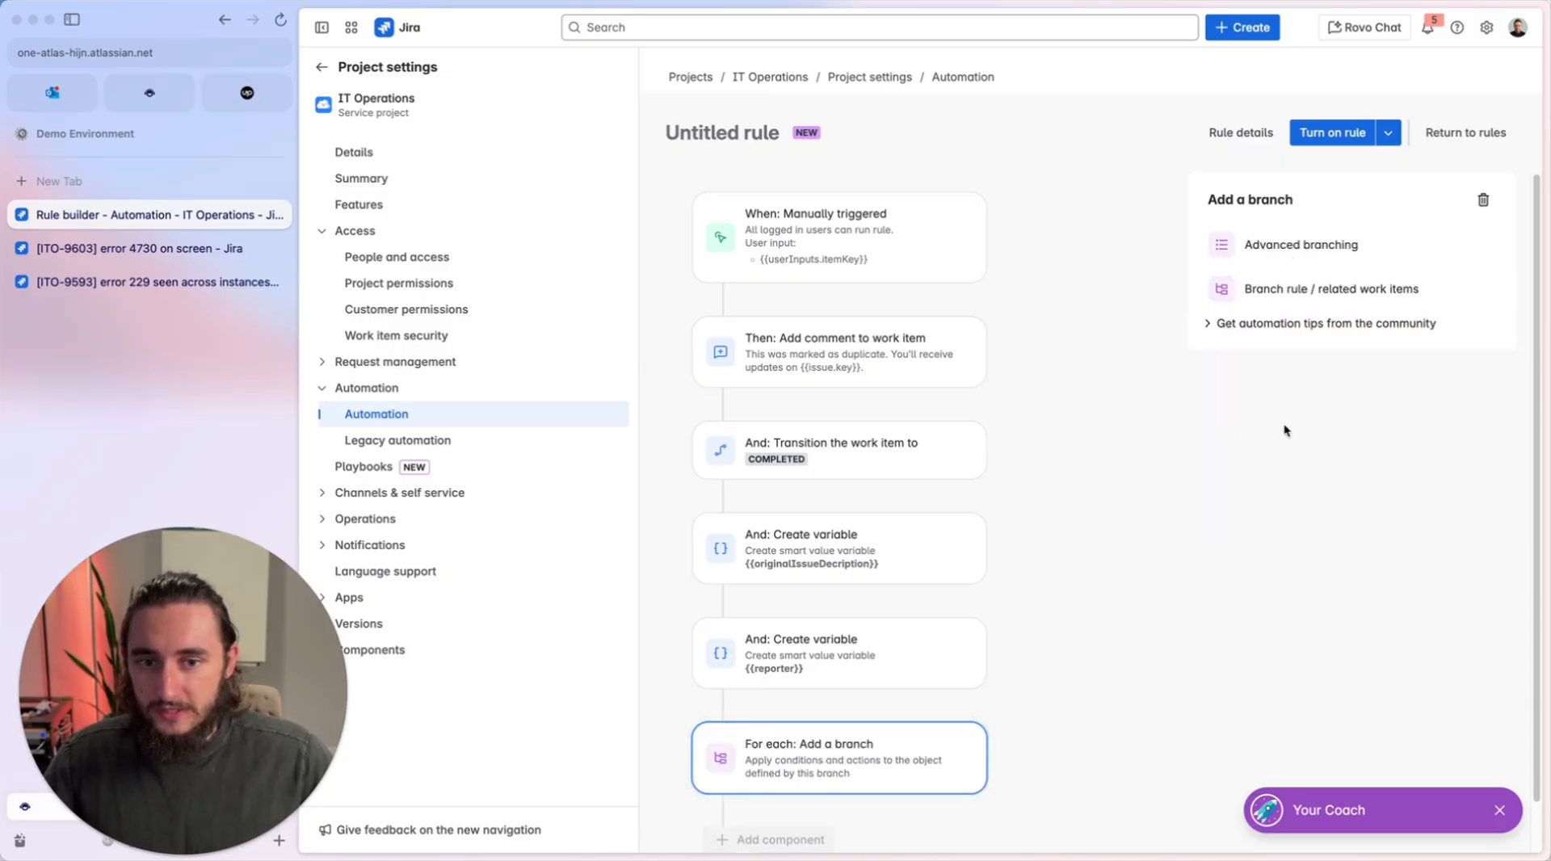
scroll(938, 488, down, 1)
click(1346, 287)
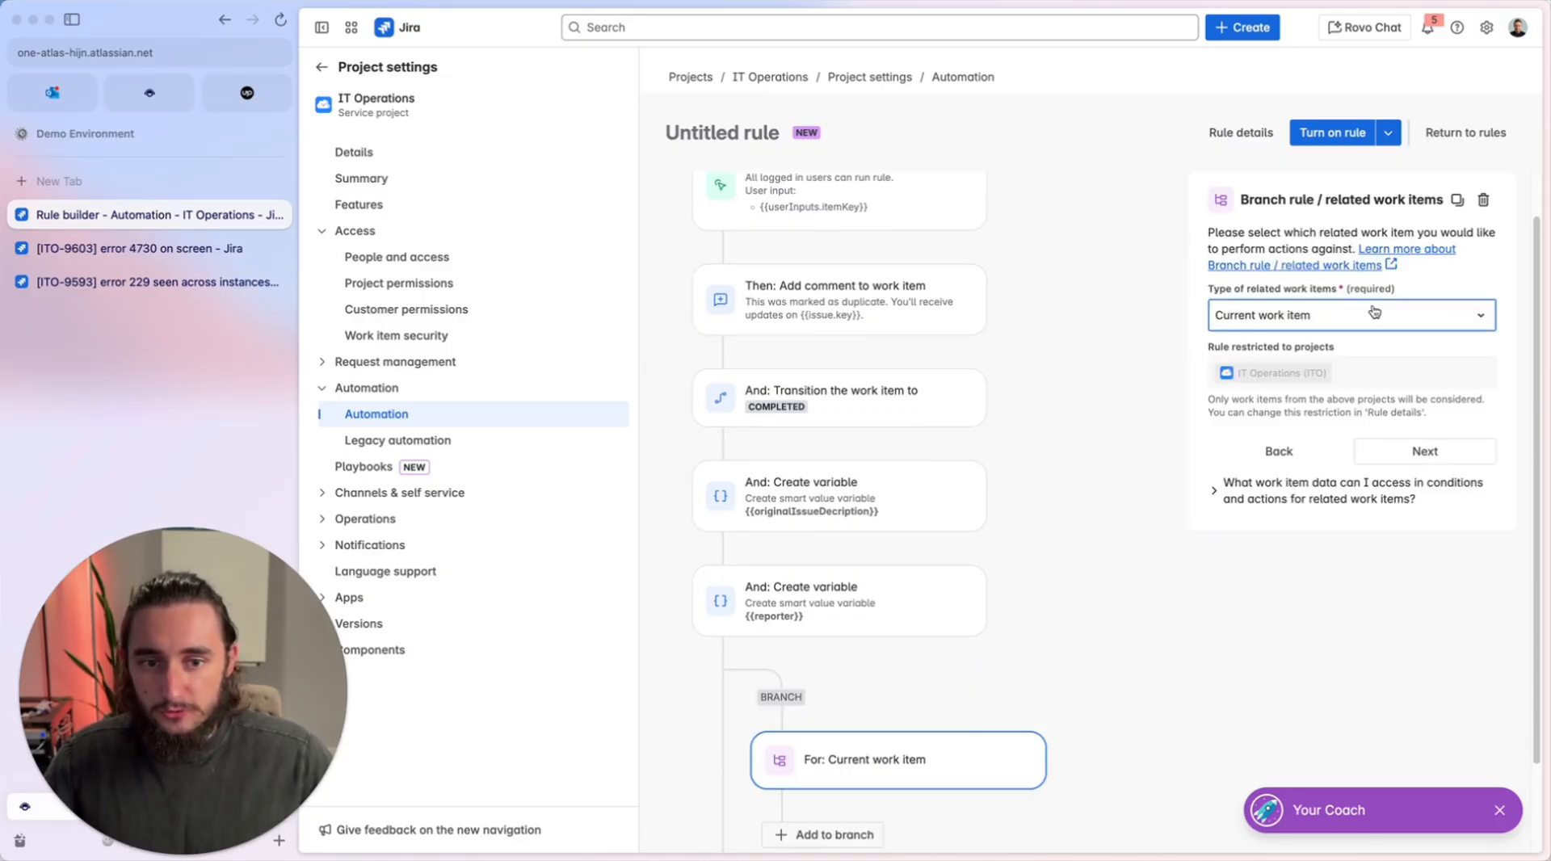
scroll(849, 546, down, 2)
click(1302, 318)
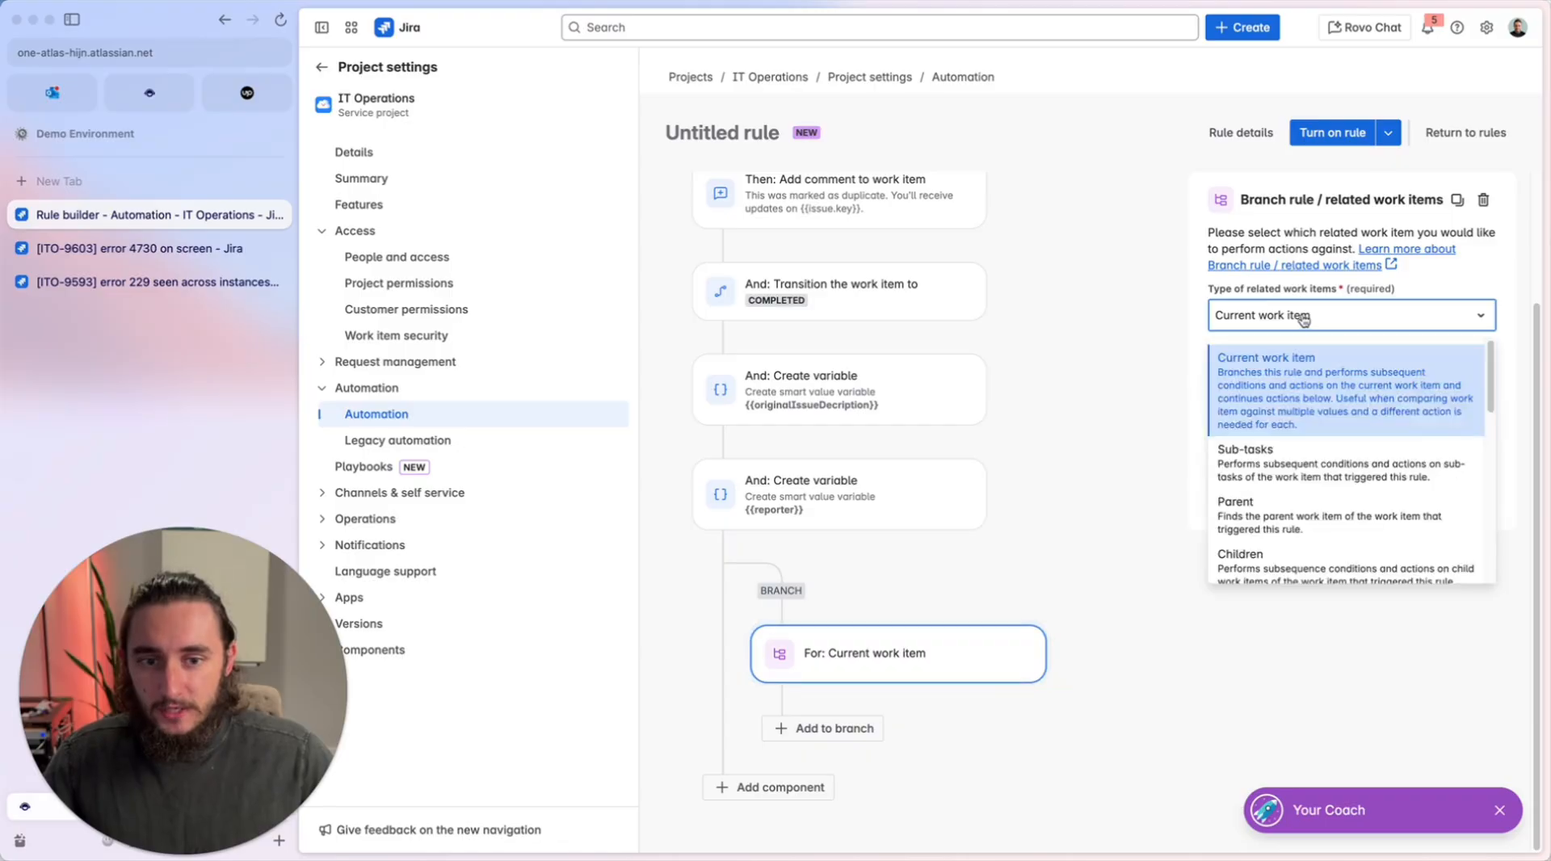
scroll(1285, 524, down, 3)
scroll(1285, 524, down, 2)
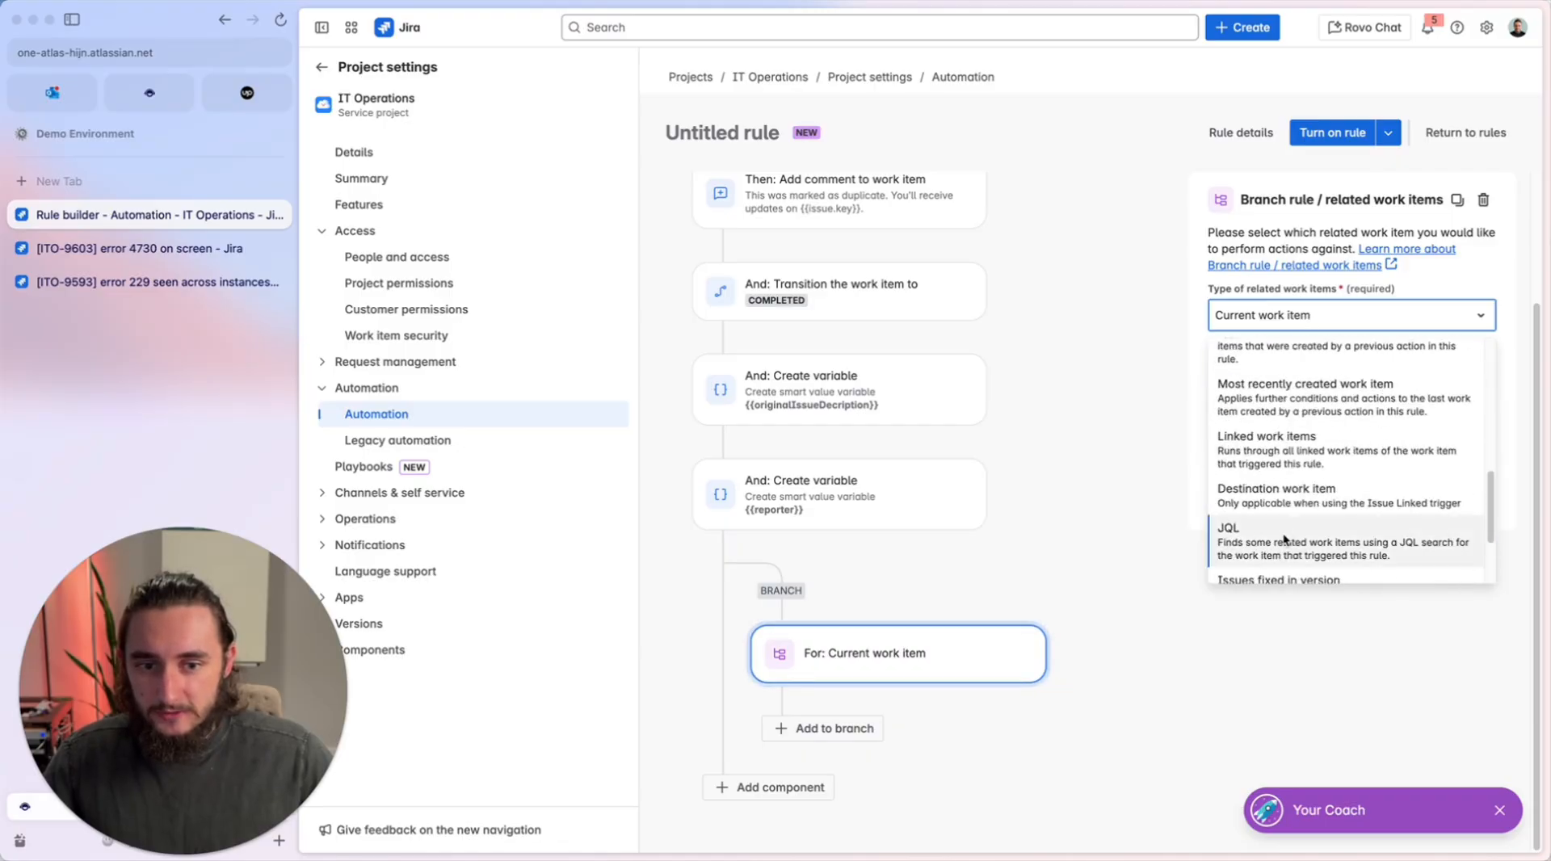
click(1288, 536)
key(super+Tab)
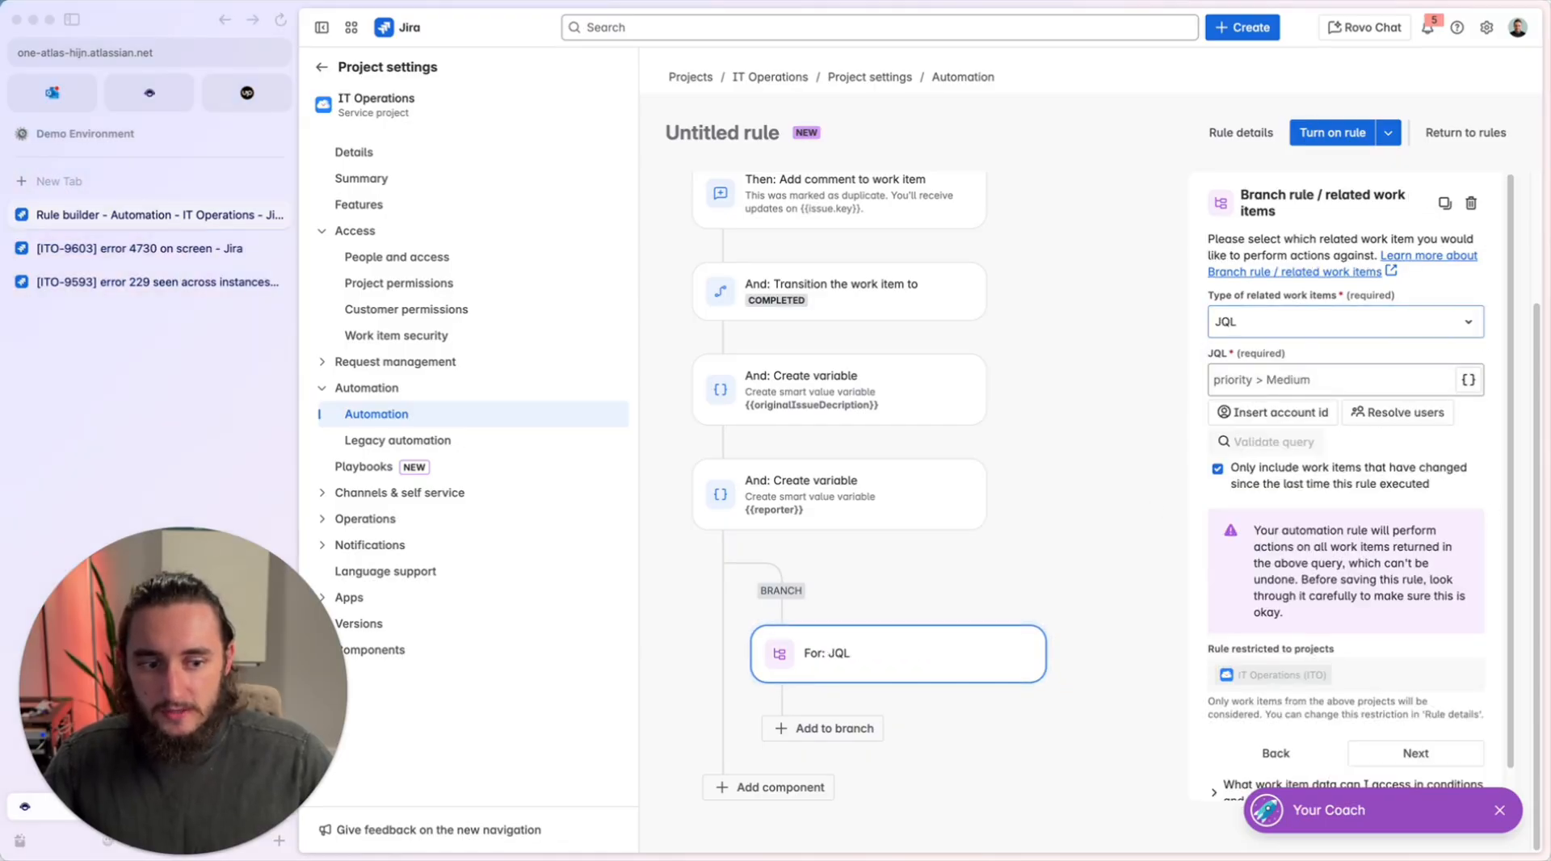
Set the branch's JQL query to key = {{itemKey}}.
click(1301, 380)
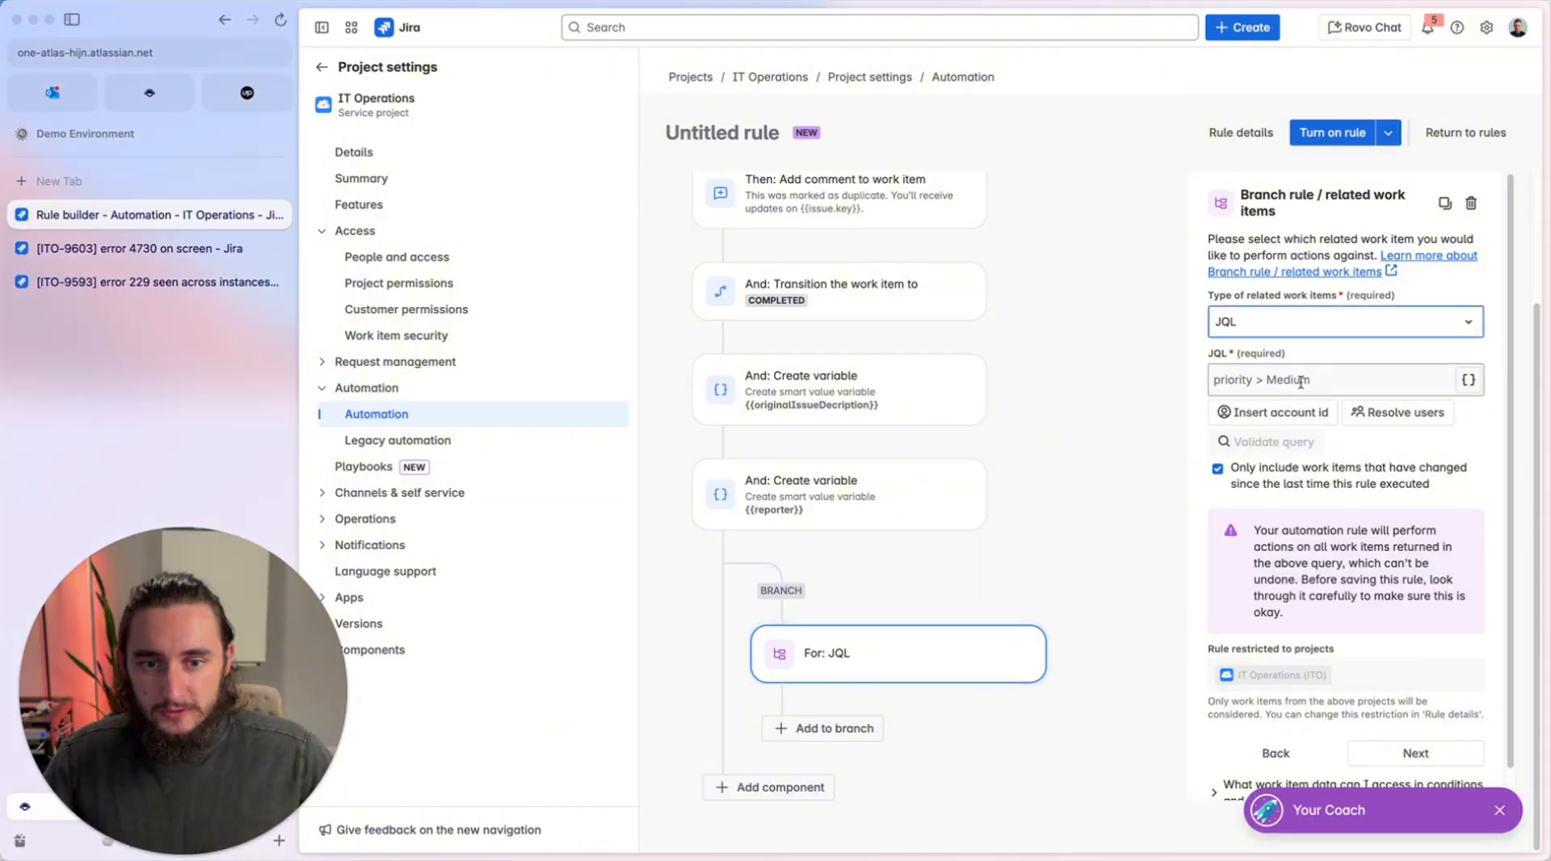
text(key)
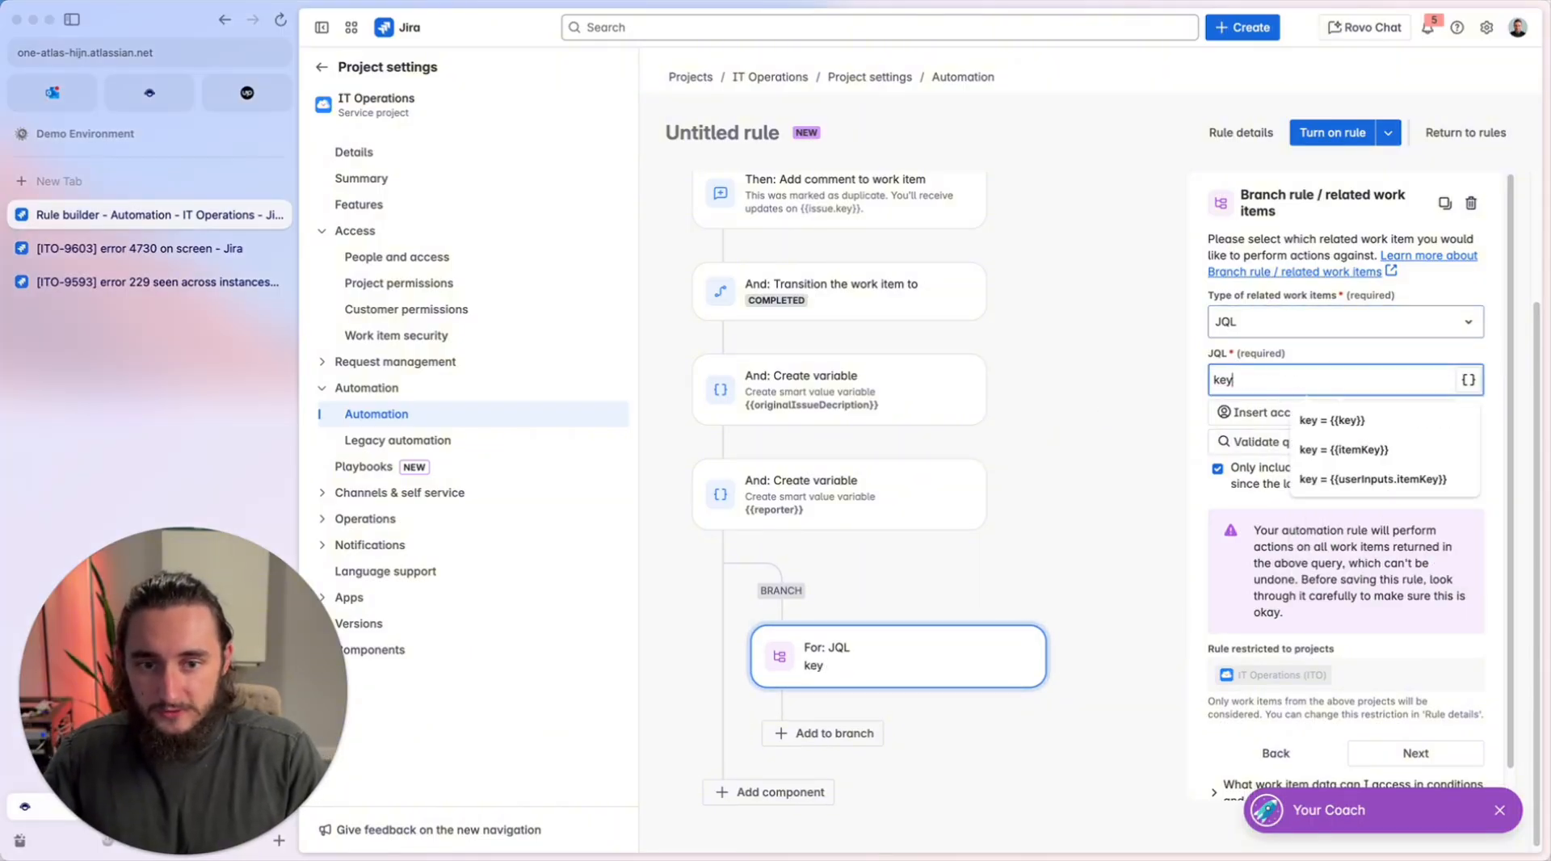
text( =)
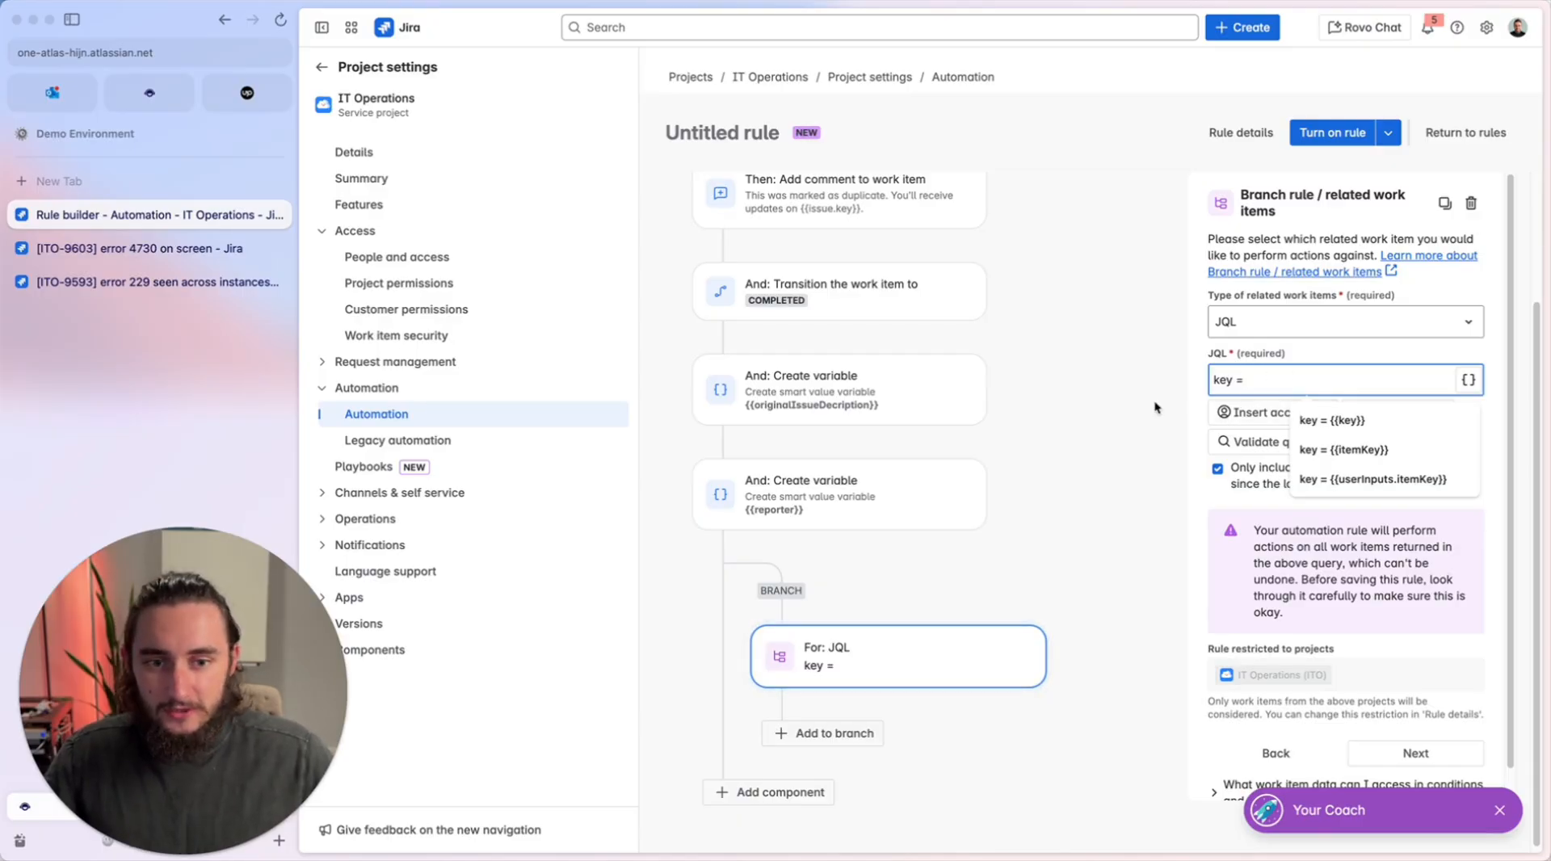
key(Down)
key(Down)
key(Return)
Copy the key field's variable reference from the manual trigger and use it in the branch query, giving key = {{userInputs.itemKey}}.
scroll(817, 299, up, 2)
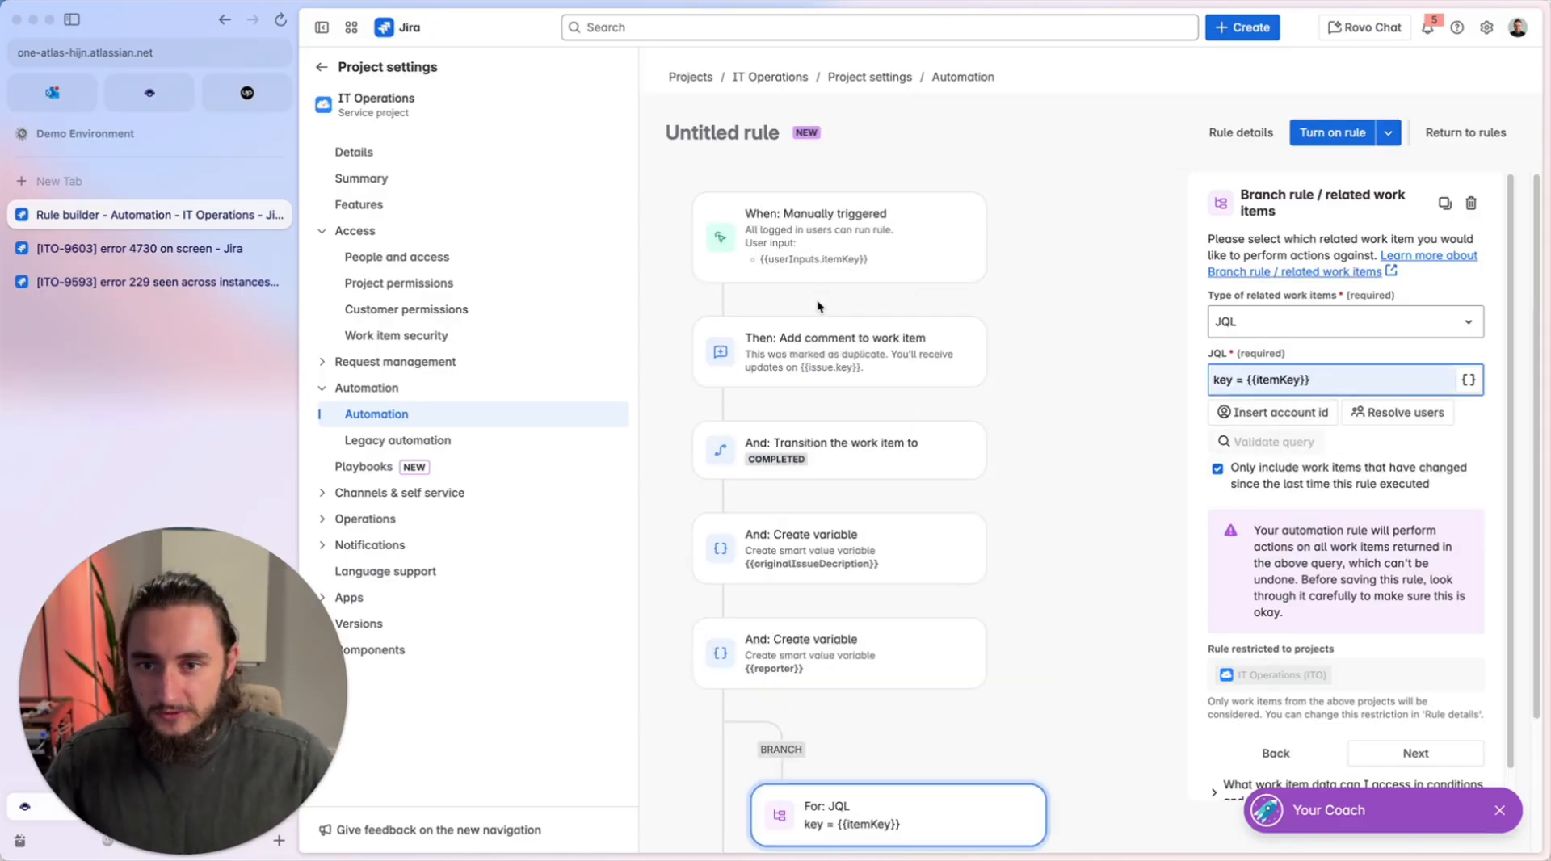
click(801, 246)
scroll(1291, 551, down, 5)
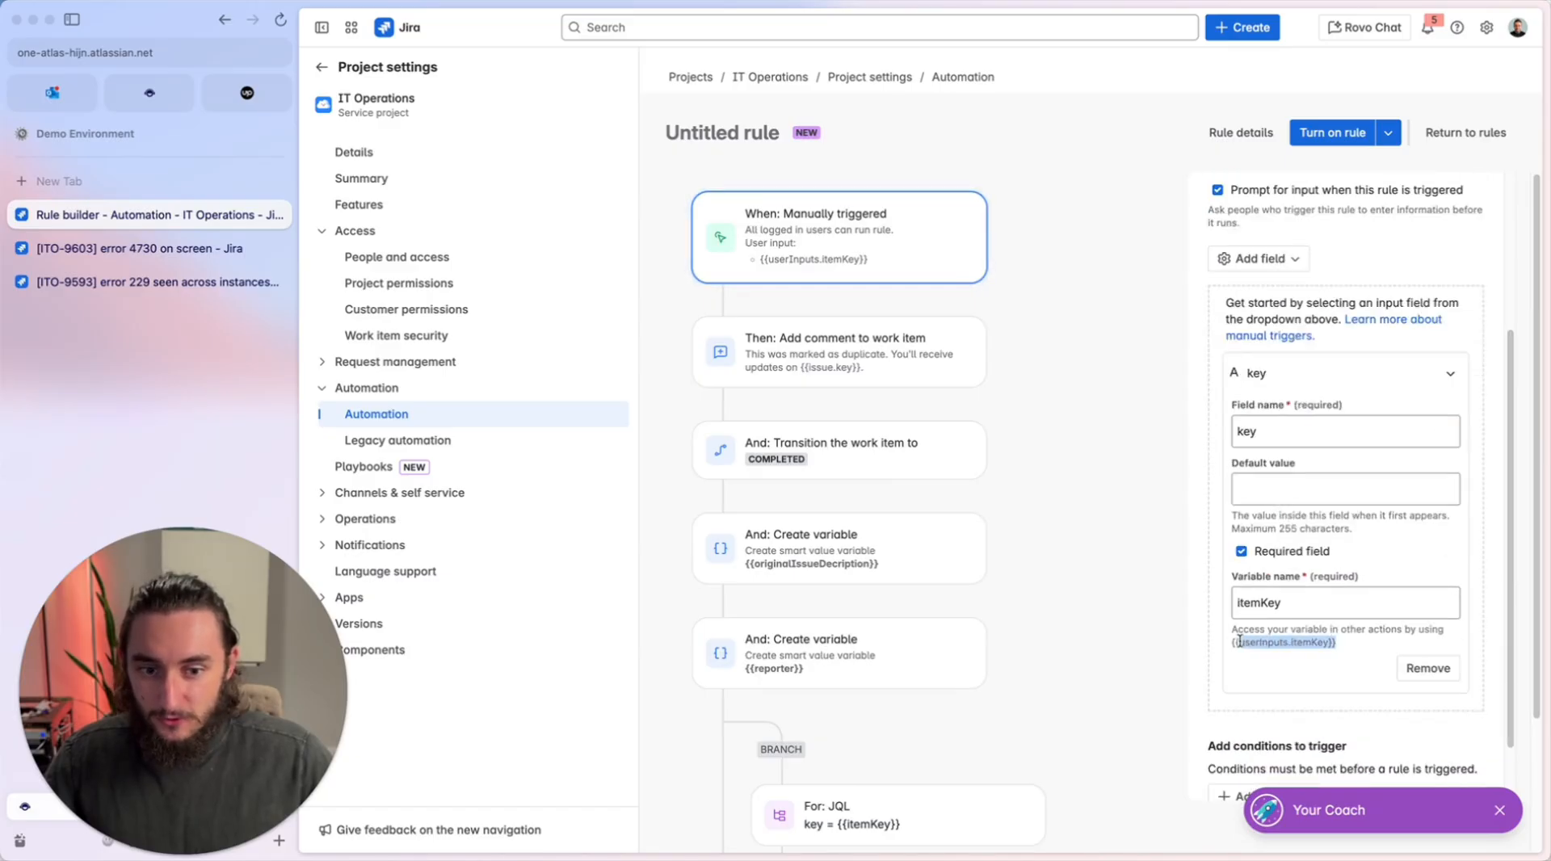
drag(1239, 640, 1230, 646)
key(ctrl+c)
scroll(817, 582, down, 1)
click(897, 737)
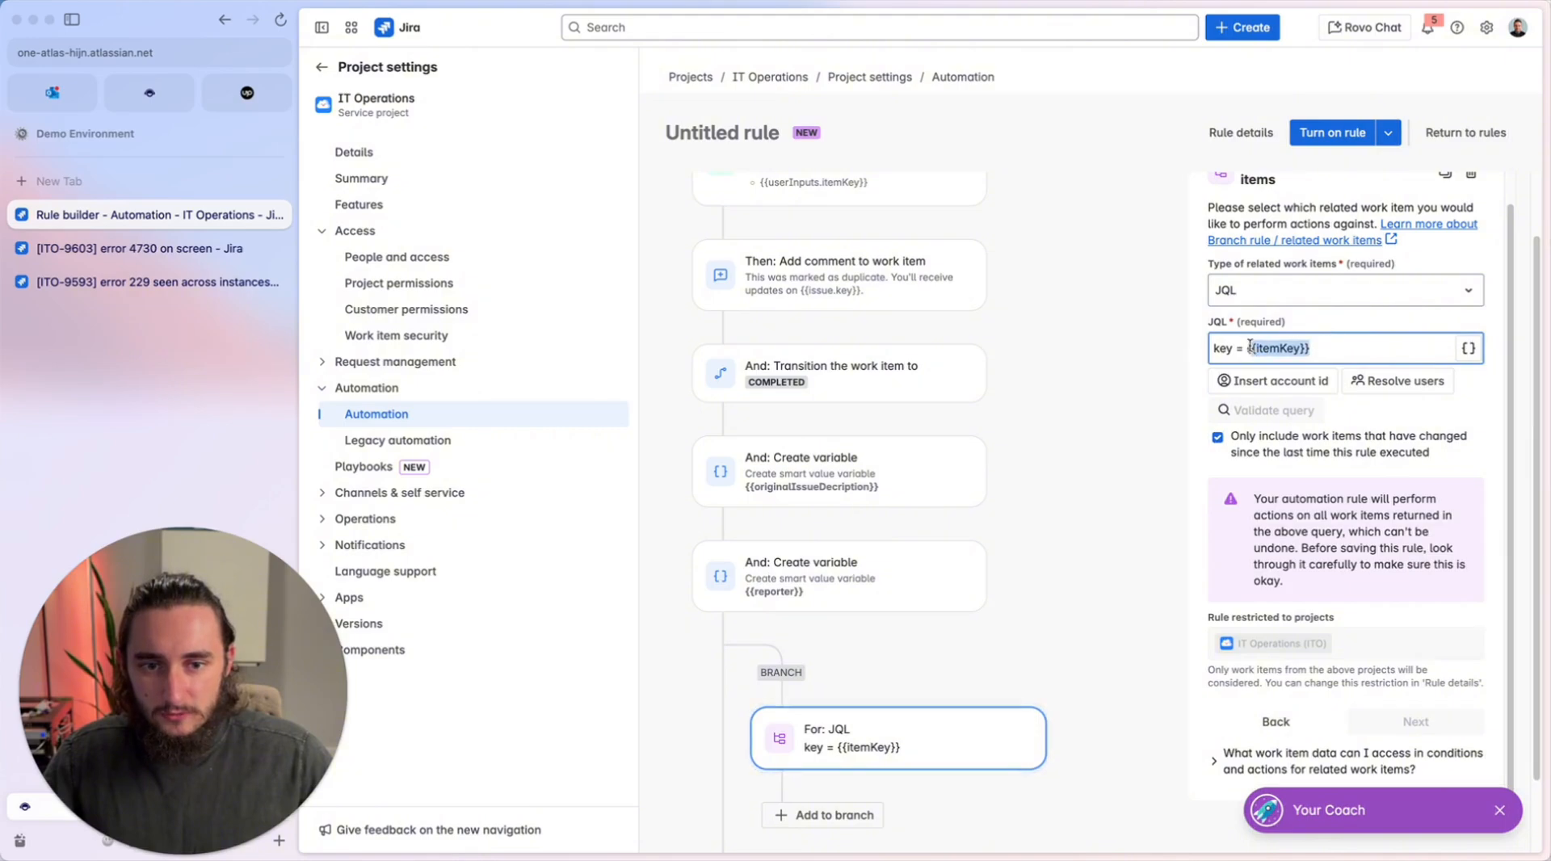
key(ctrl+v)
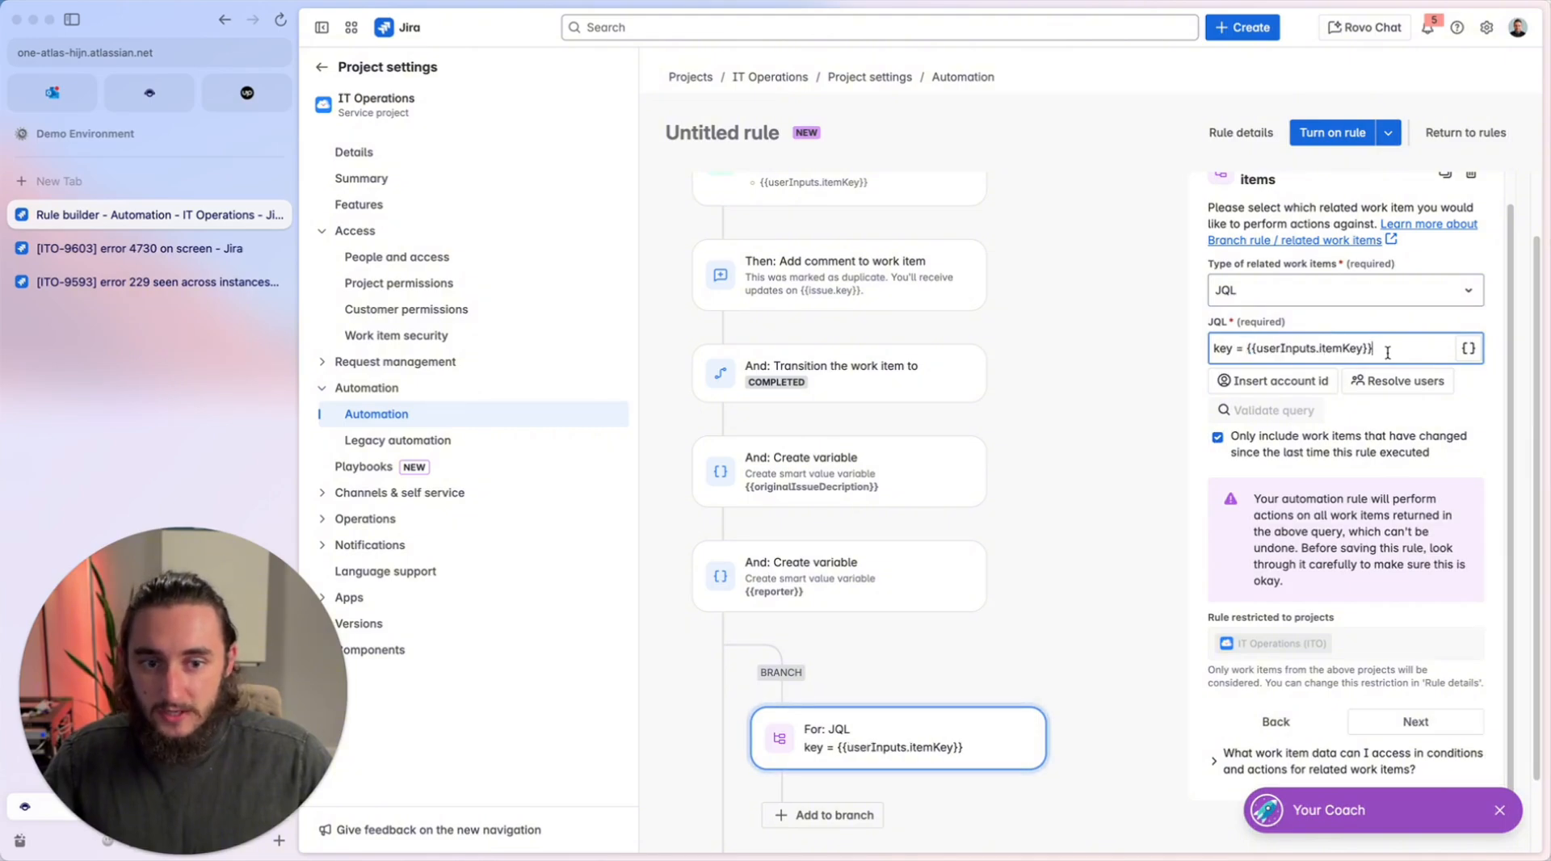
Add an "Edit work item" action to the JQL branch.
scroll(1050, 473, down, 2)
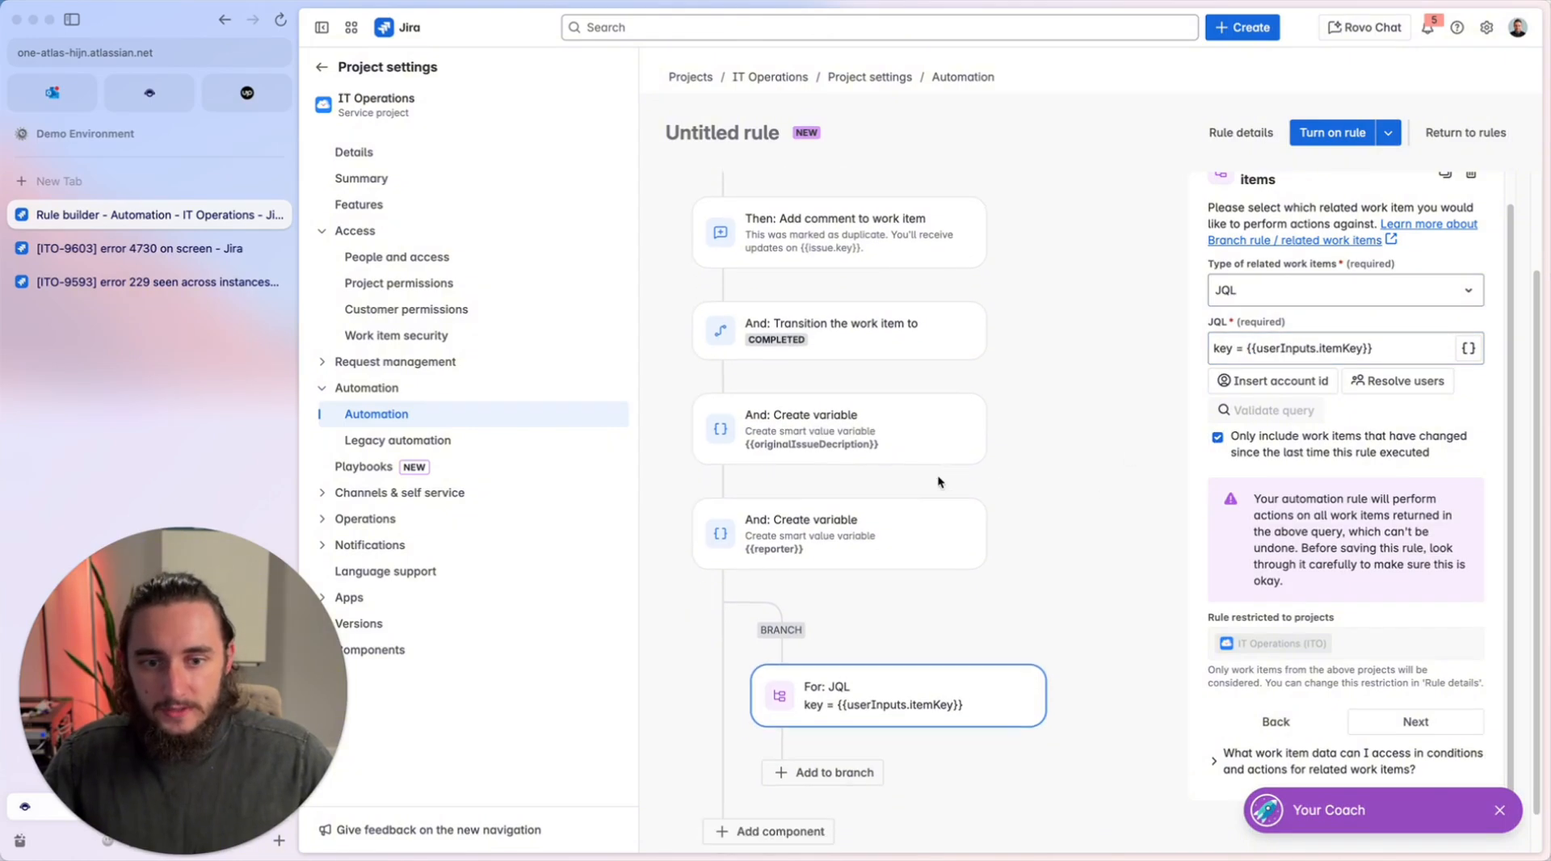
scroll(1012, 572, down, 1)
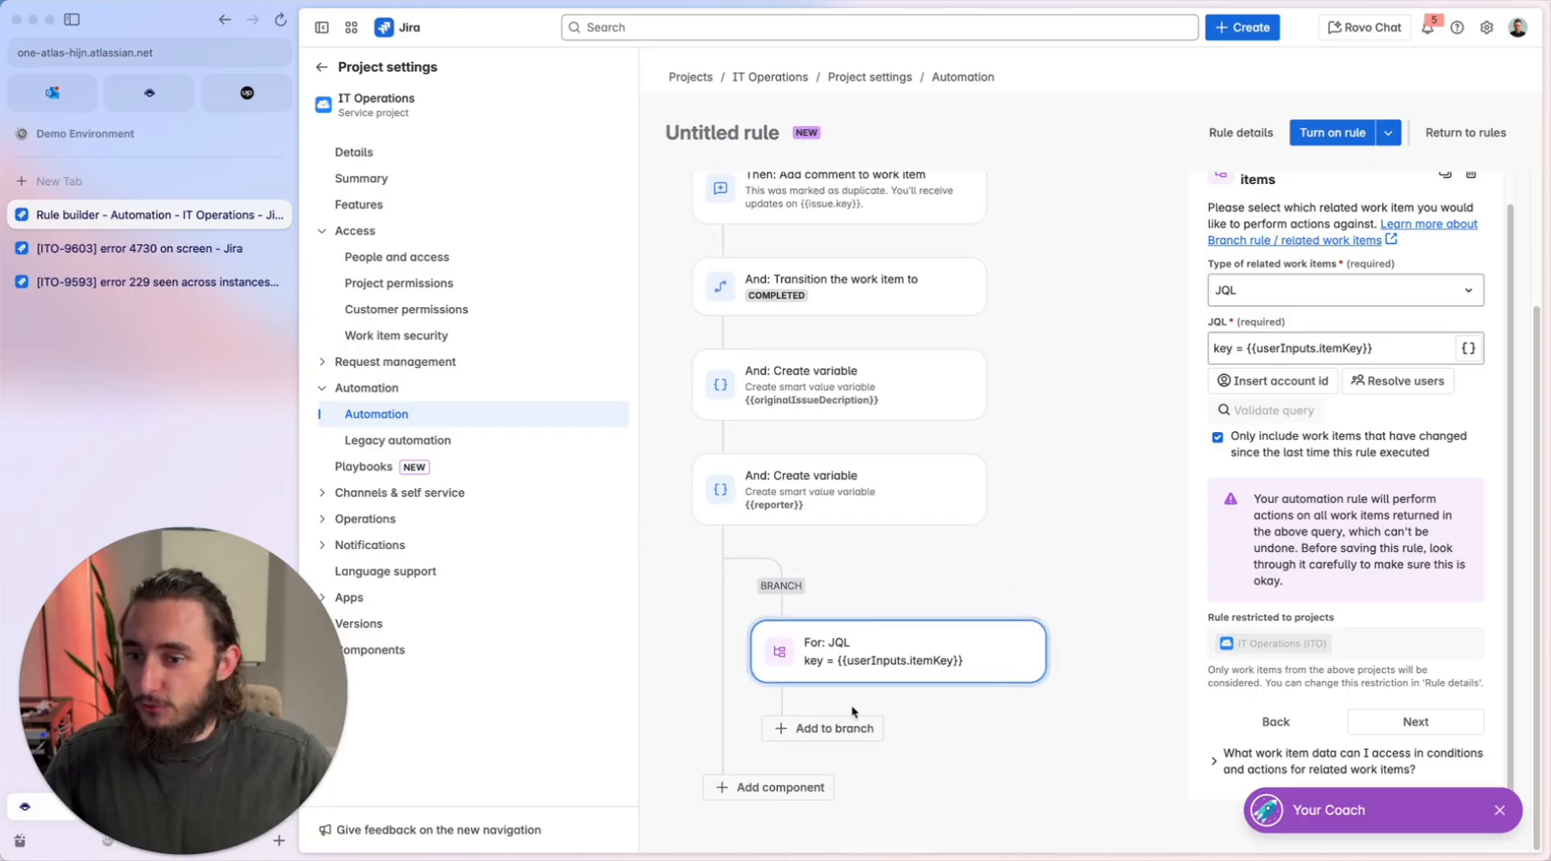
click(833, 728)
click(1283, 257)
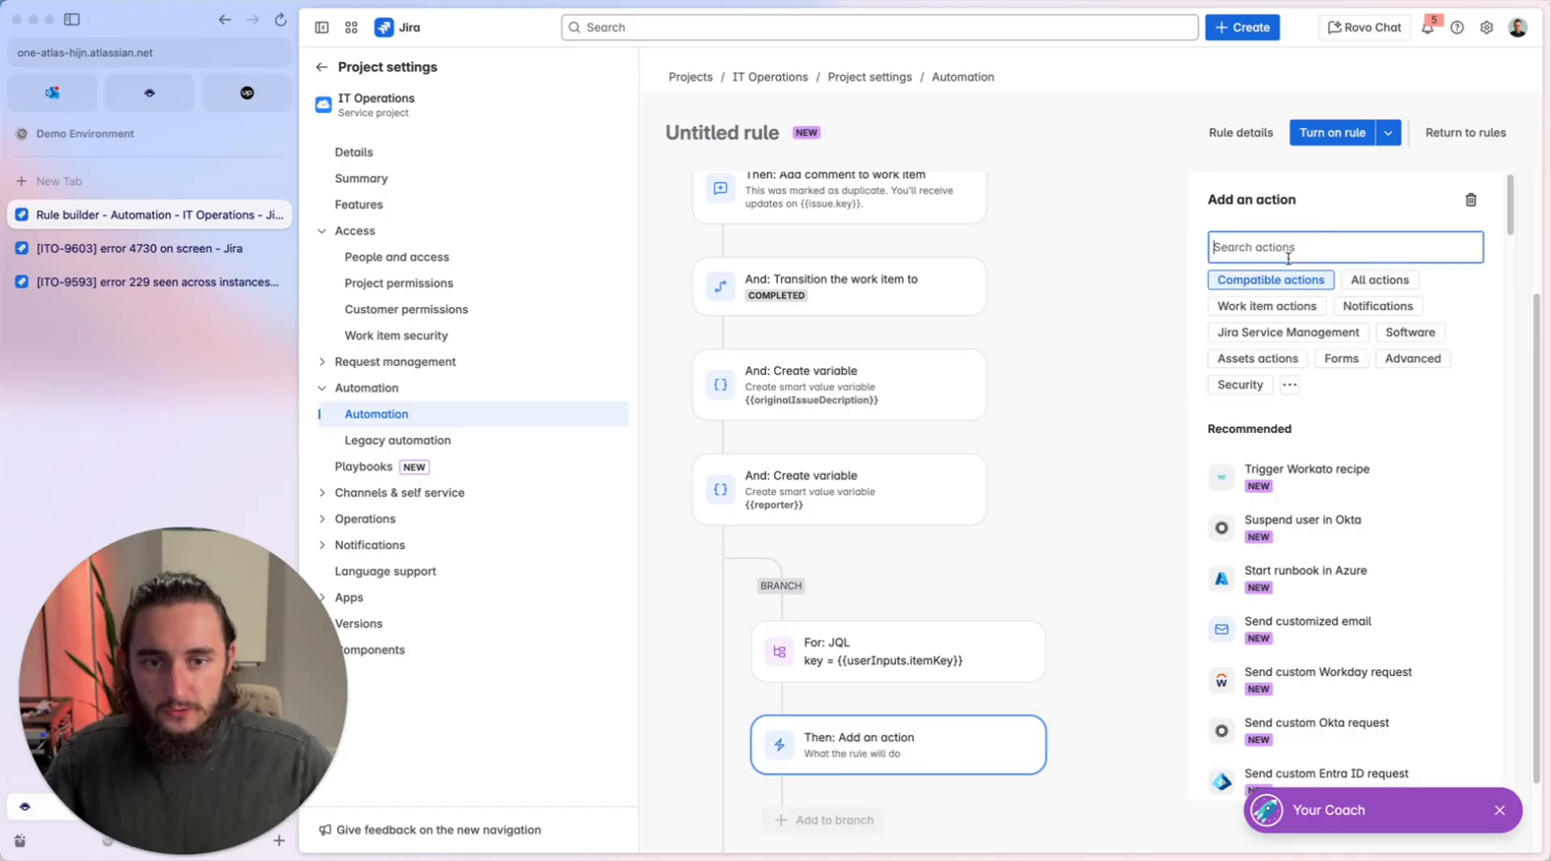
text(ed)
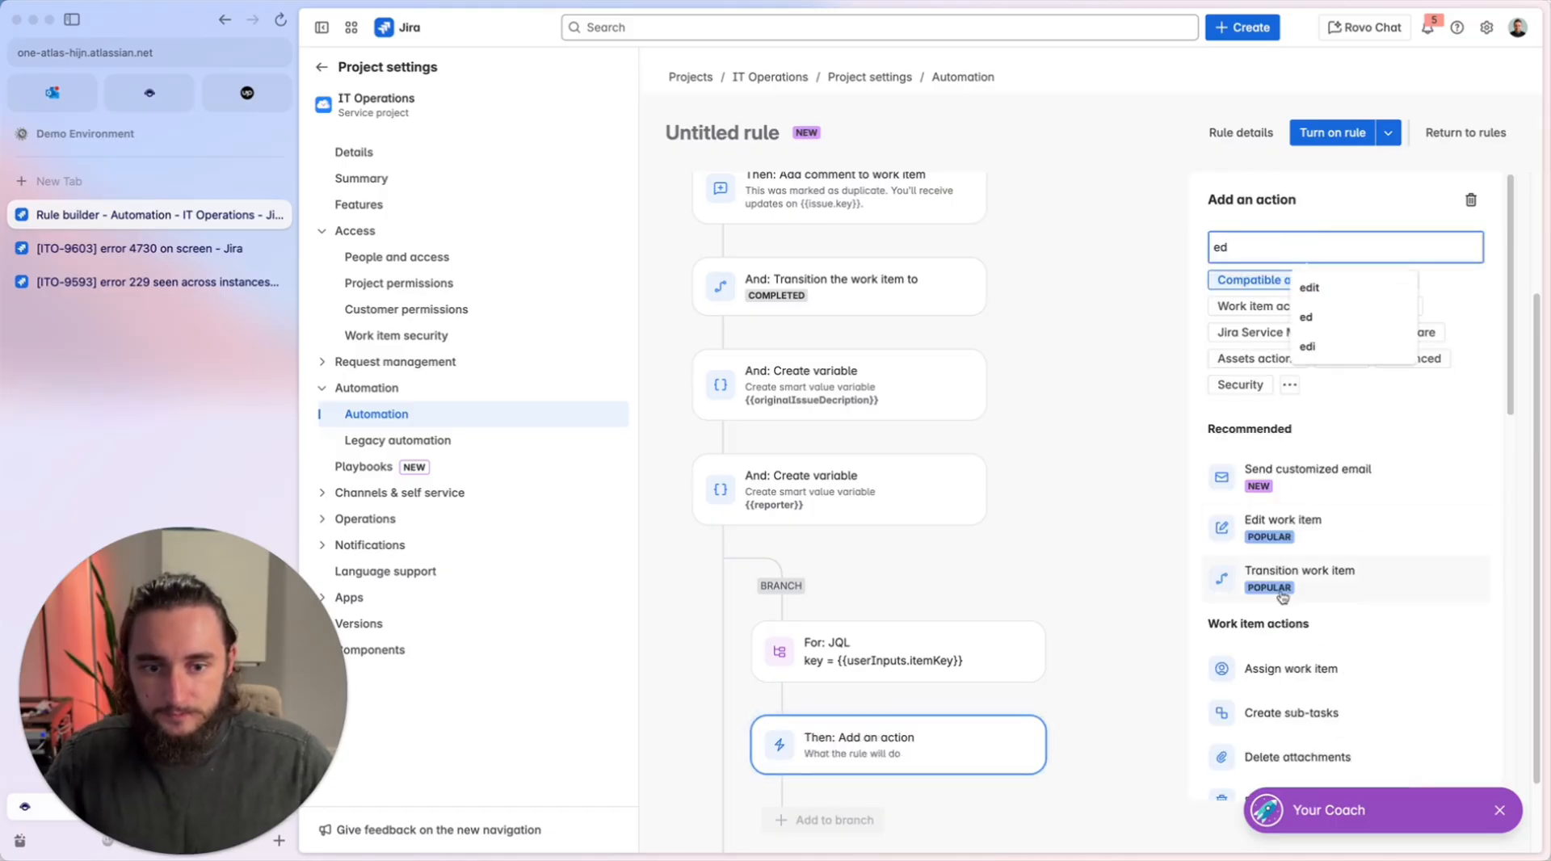
click(1293, 527)
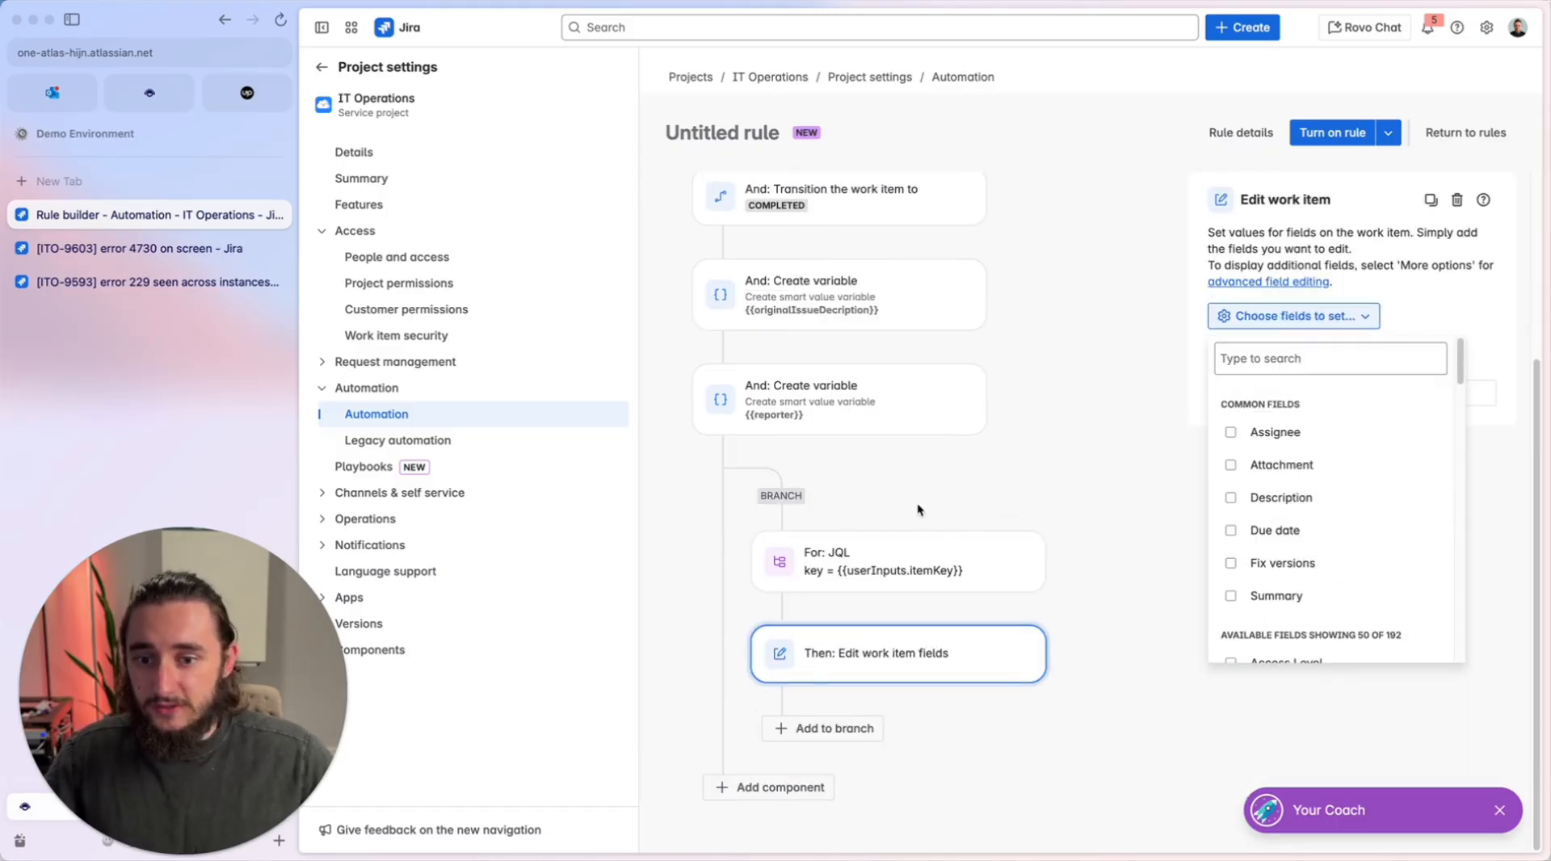
Add Linked Issues to the fields set by the branch's Edit work item action.
click(1301, 359)
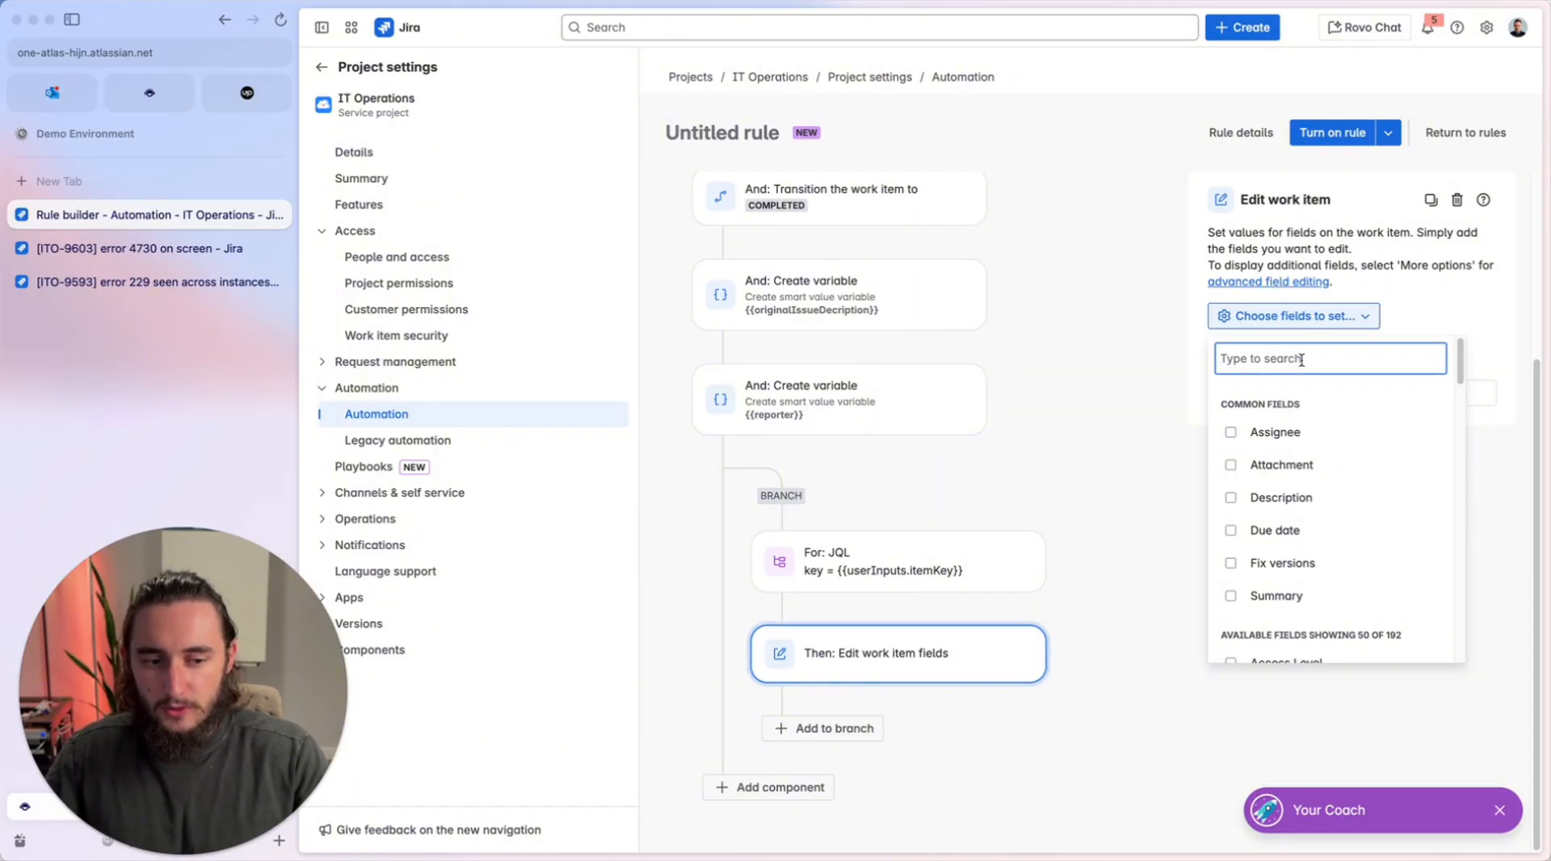
text(link)
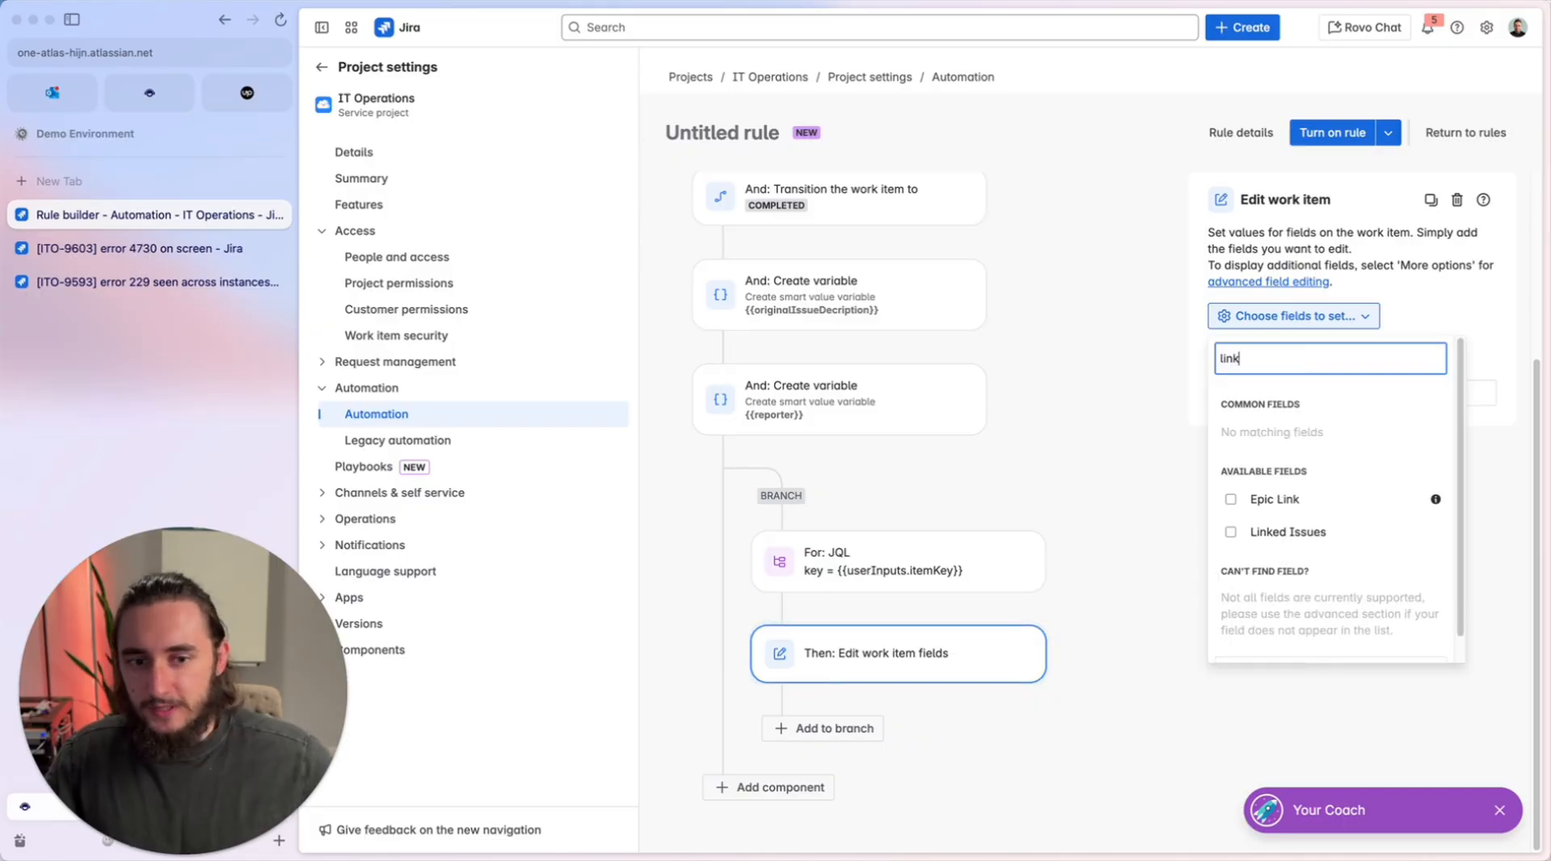
click(1288, 532)
click(1070, 502)
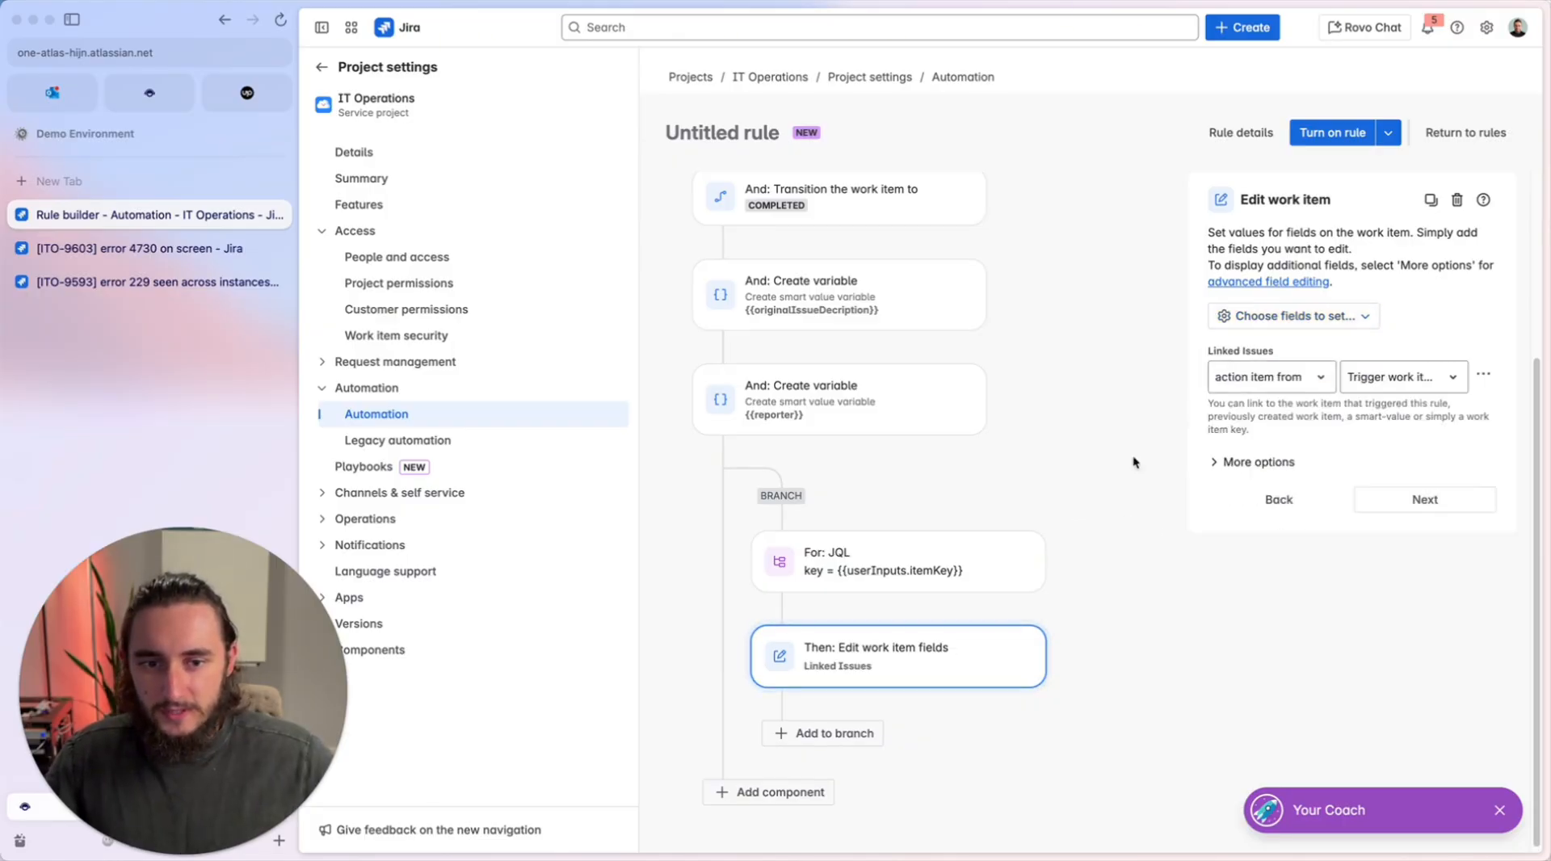
Add the Description field to the Edit work item action.
click(1244, 323)
double_click(1275, 361)
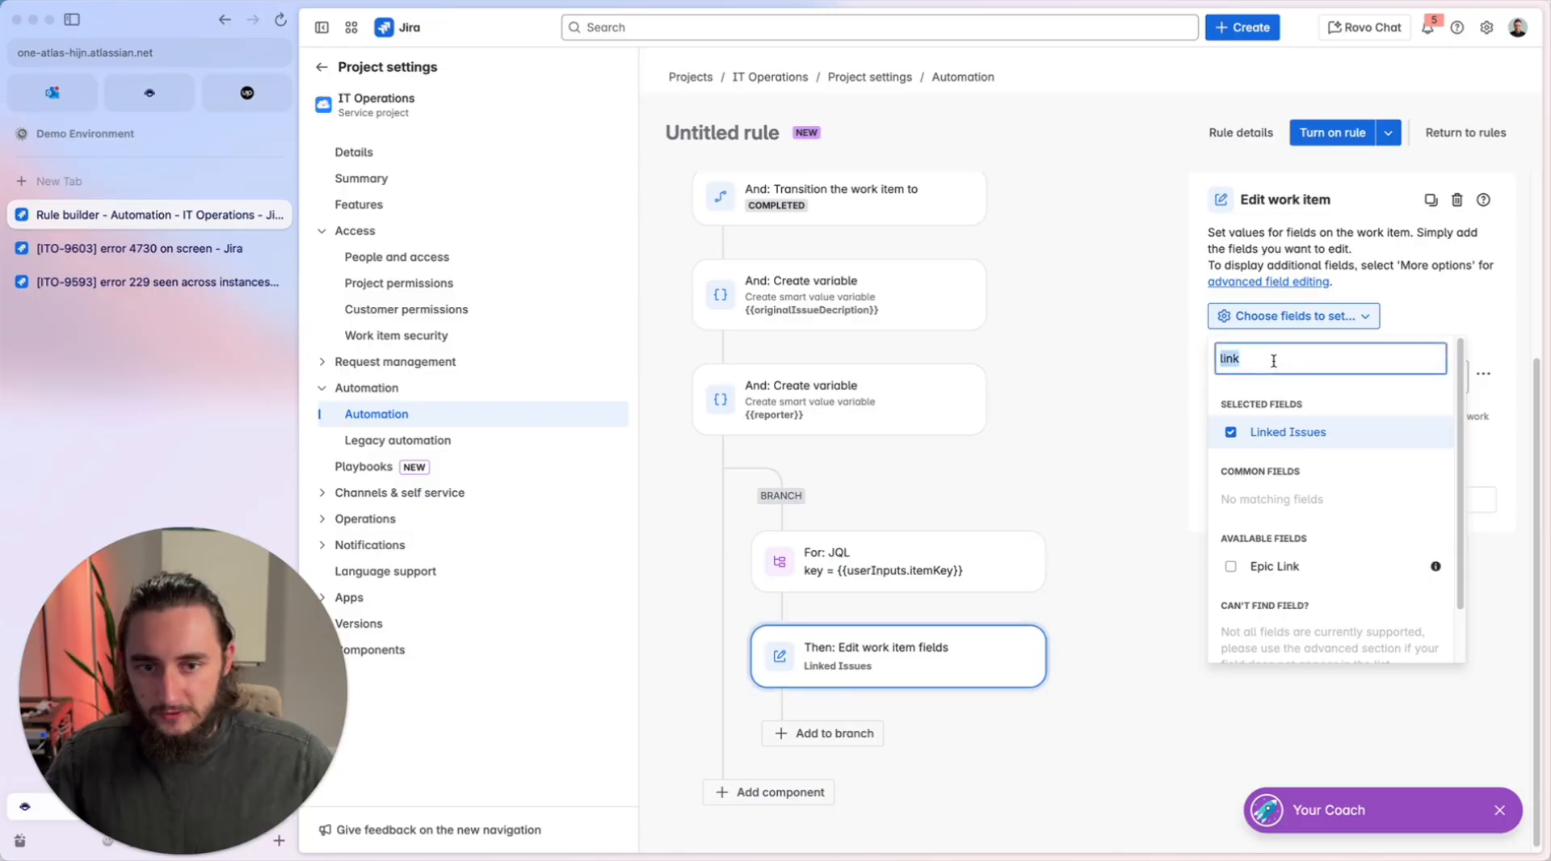
text(desc)
key(Return)
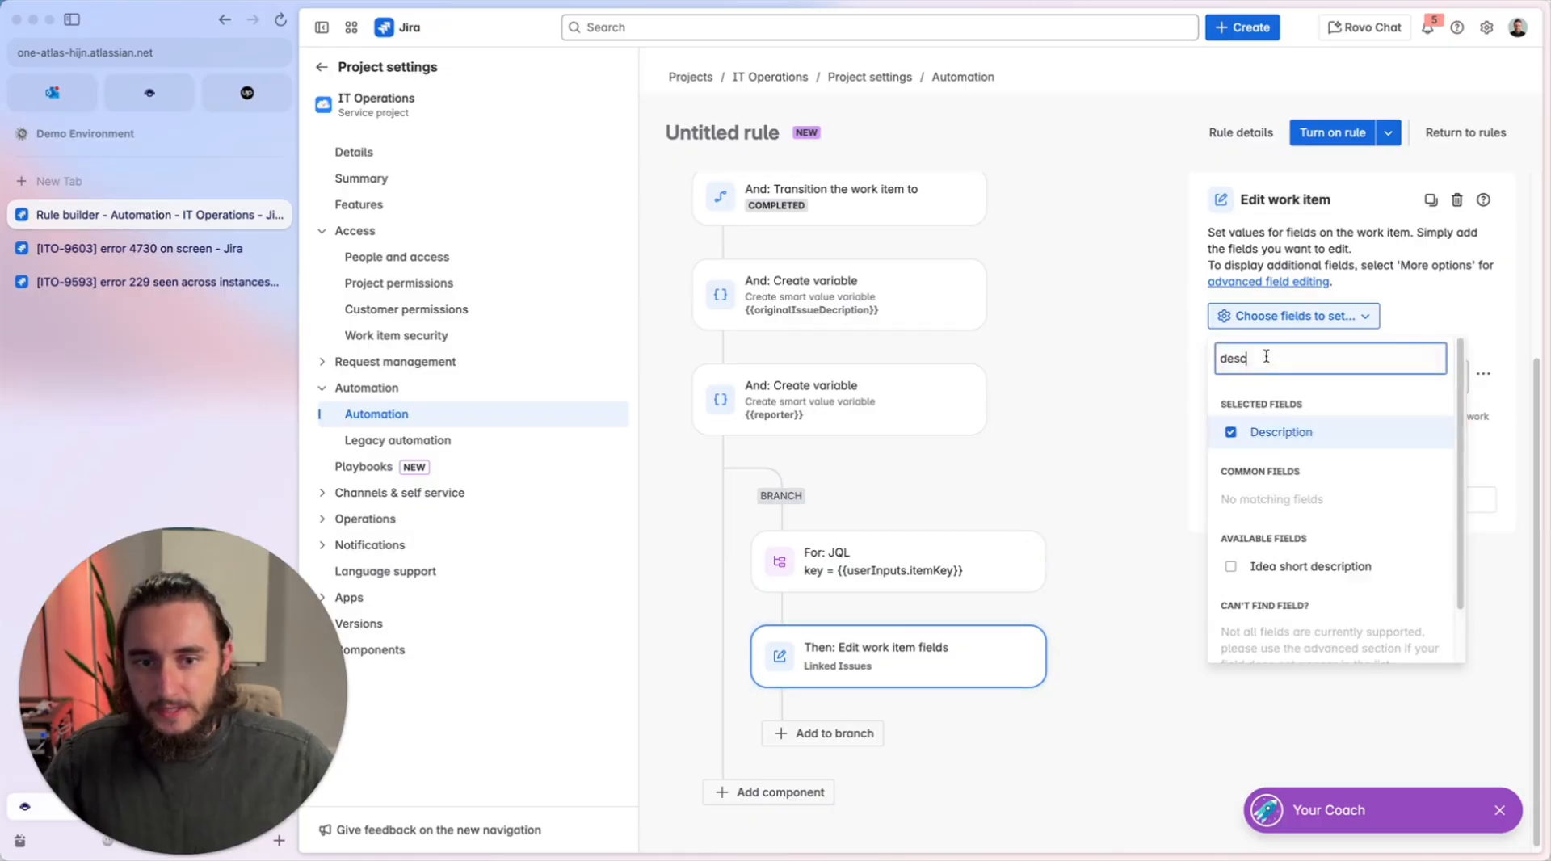
click(1181, 356)
Find the request-related fields and add Request participants to the Edit work item action.
click(1244, 324)
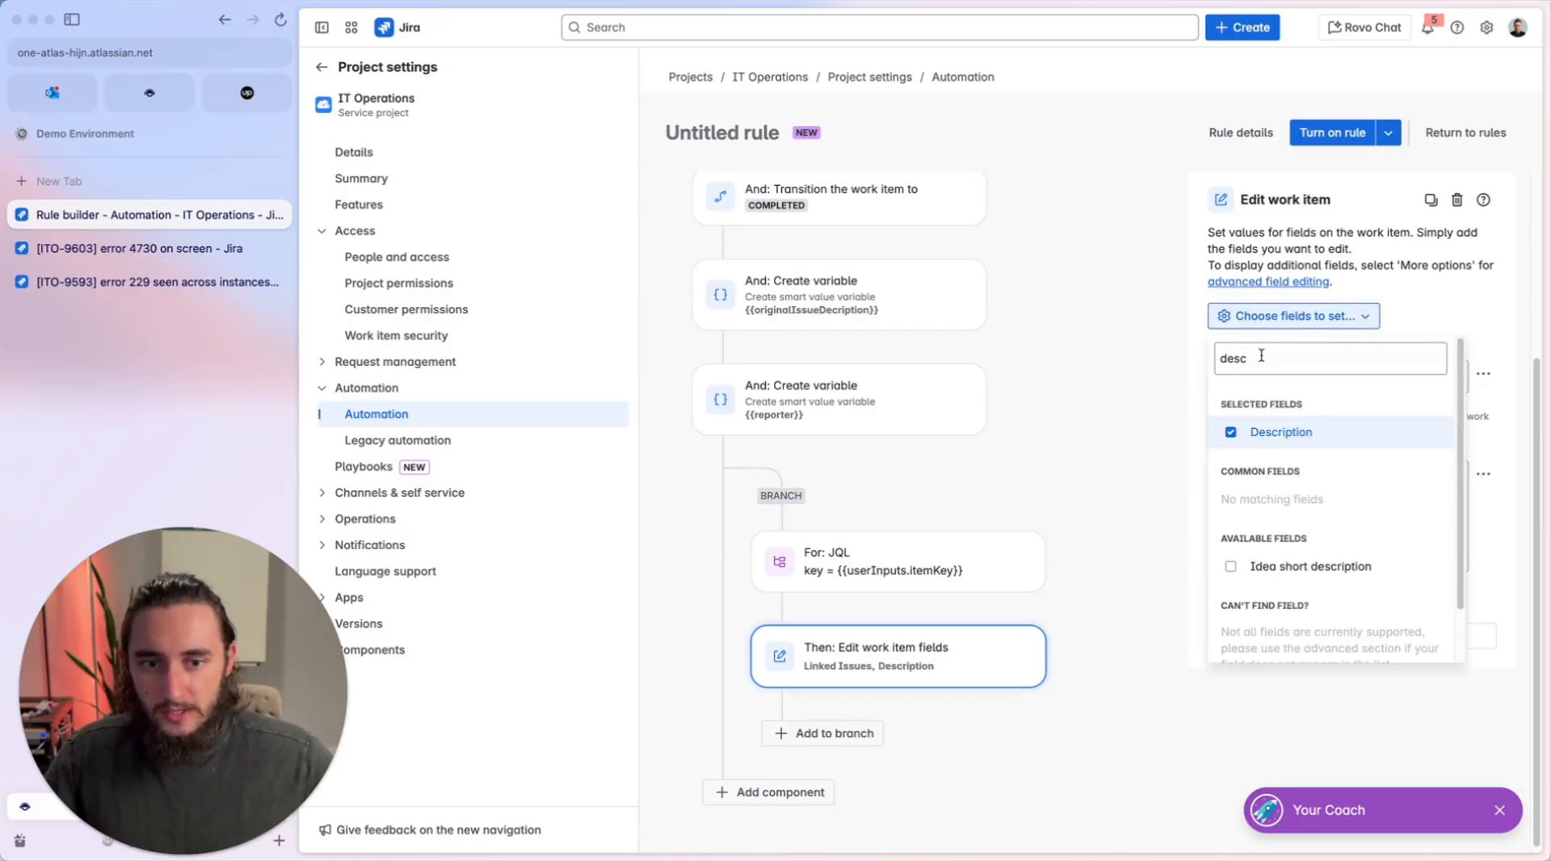
double_click(1262, 355)
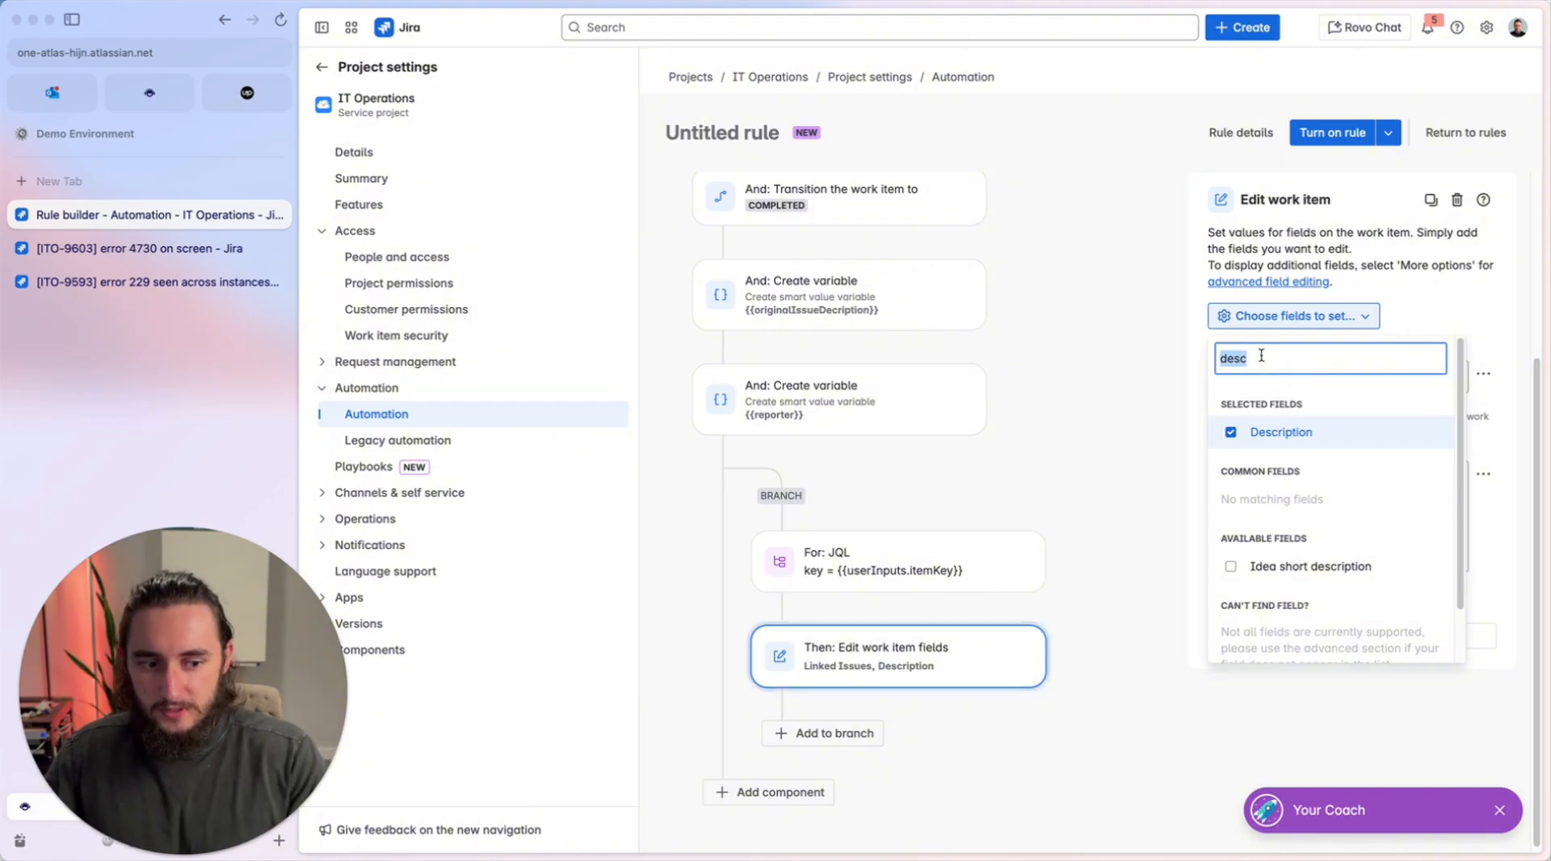
text(requ)
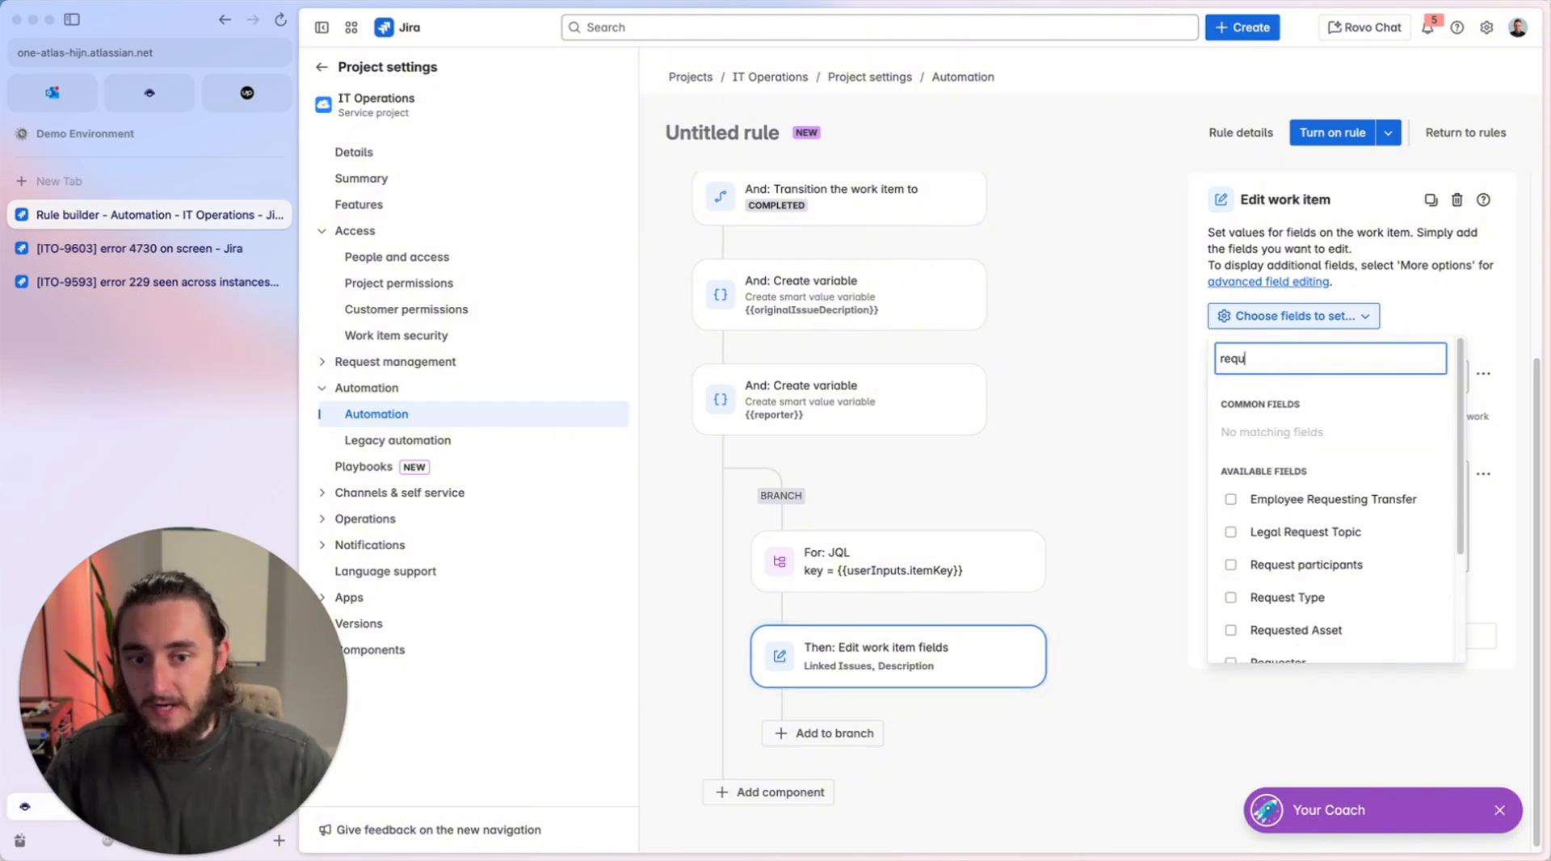
scroll(1323, 630, down, 1)
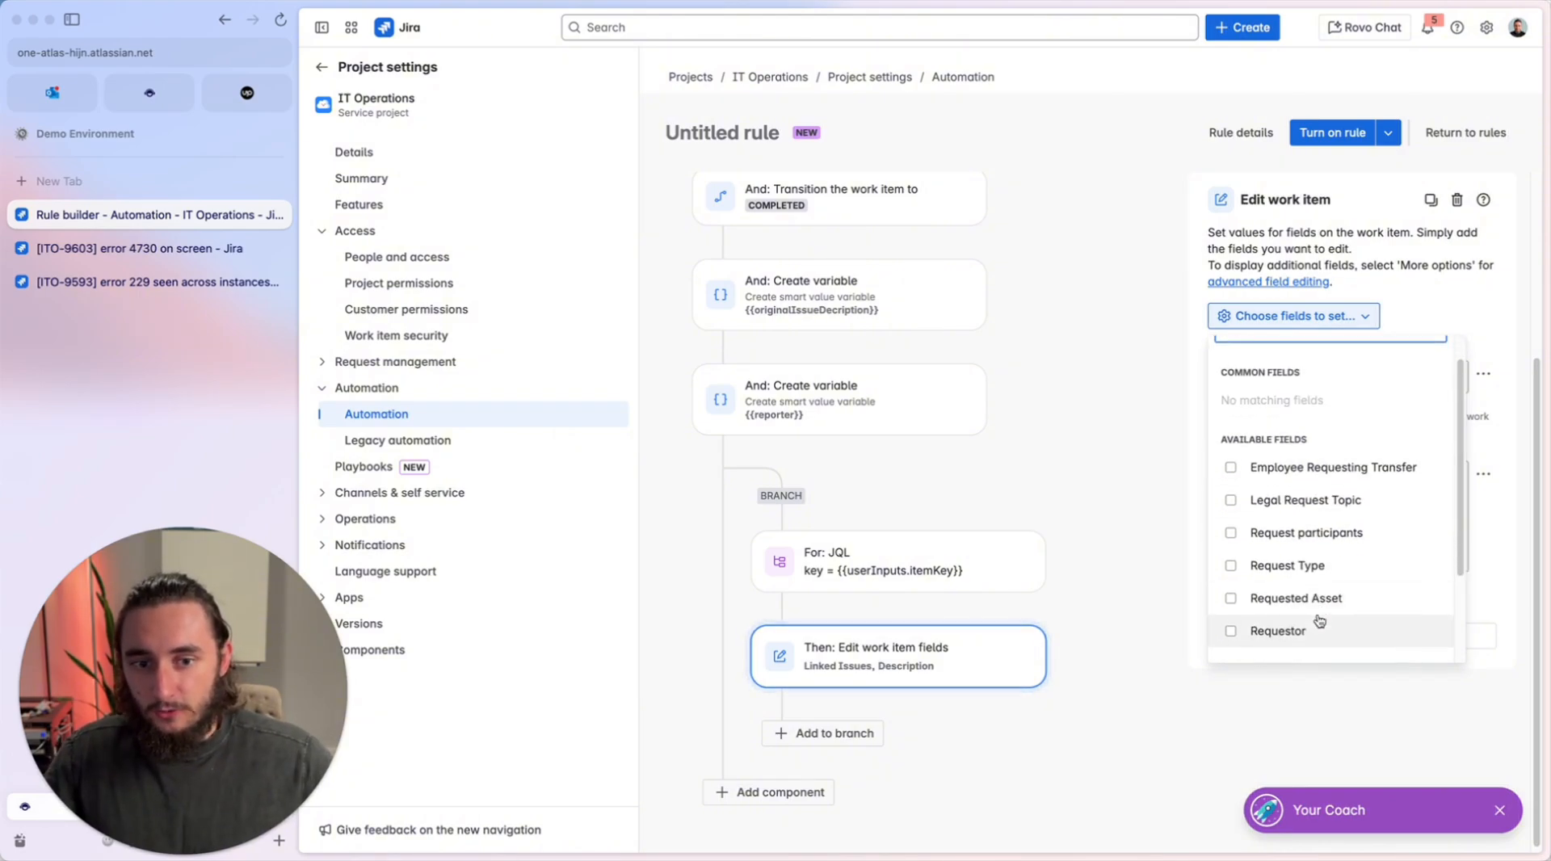
scroll(1367, 631, down, 1)
scroll(1371, 620, up, 1)
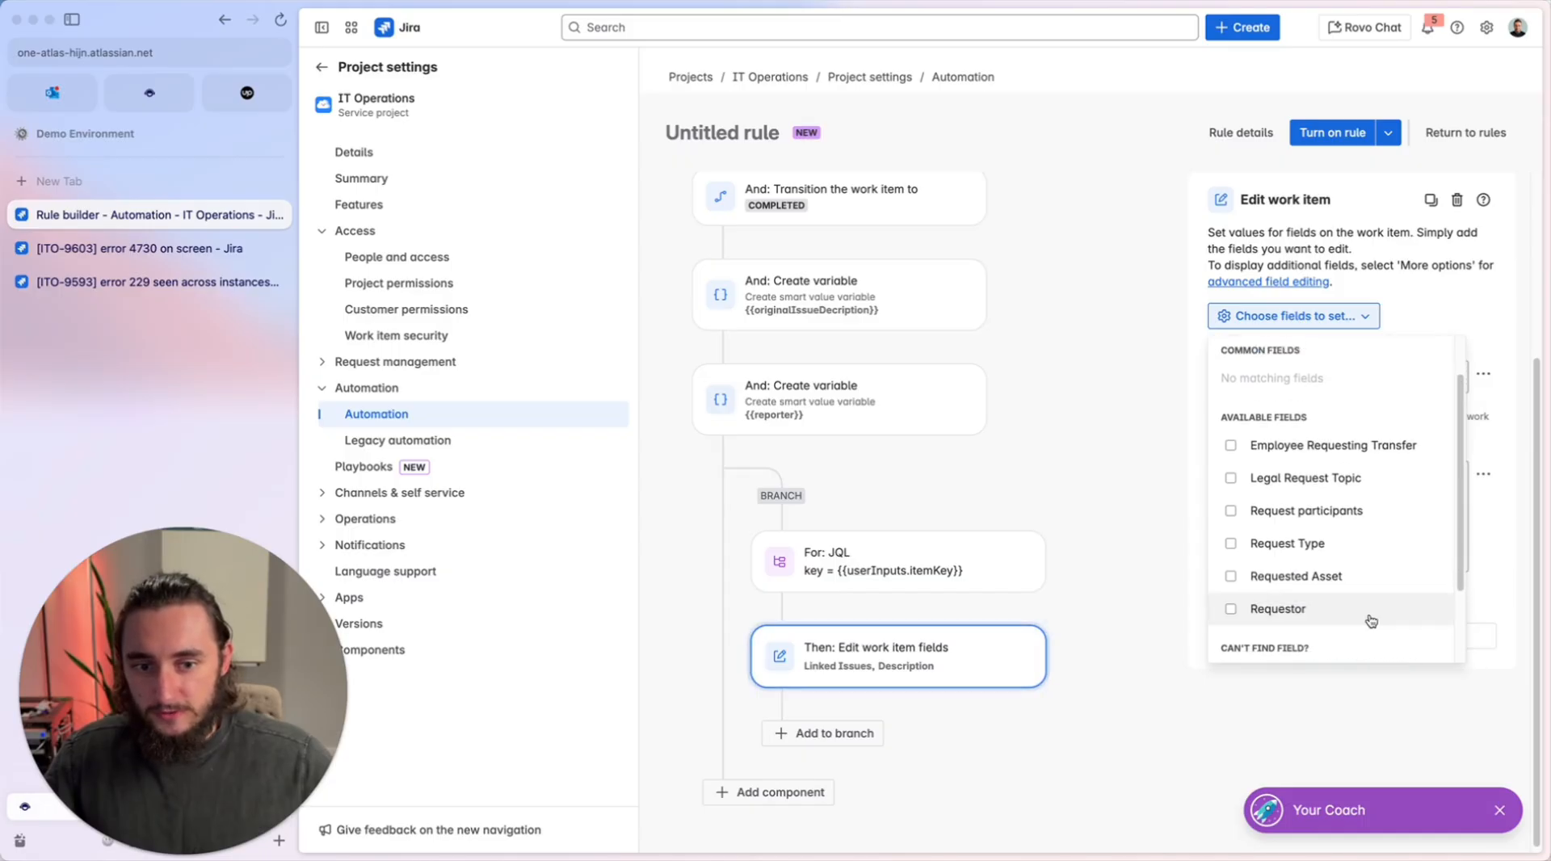
click(1357, 518)
click(1053, 466)
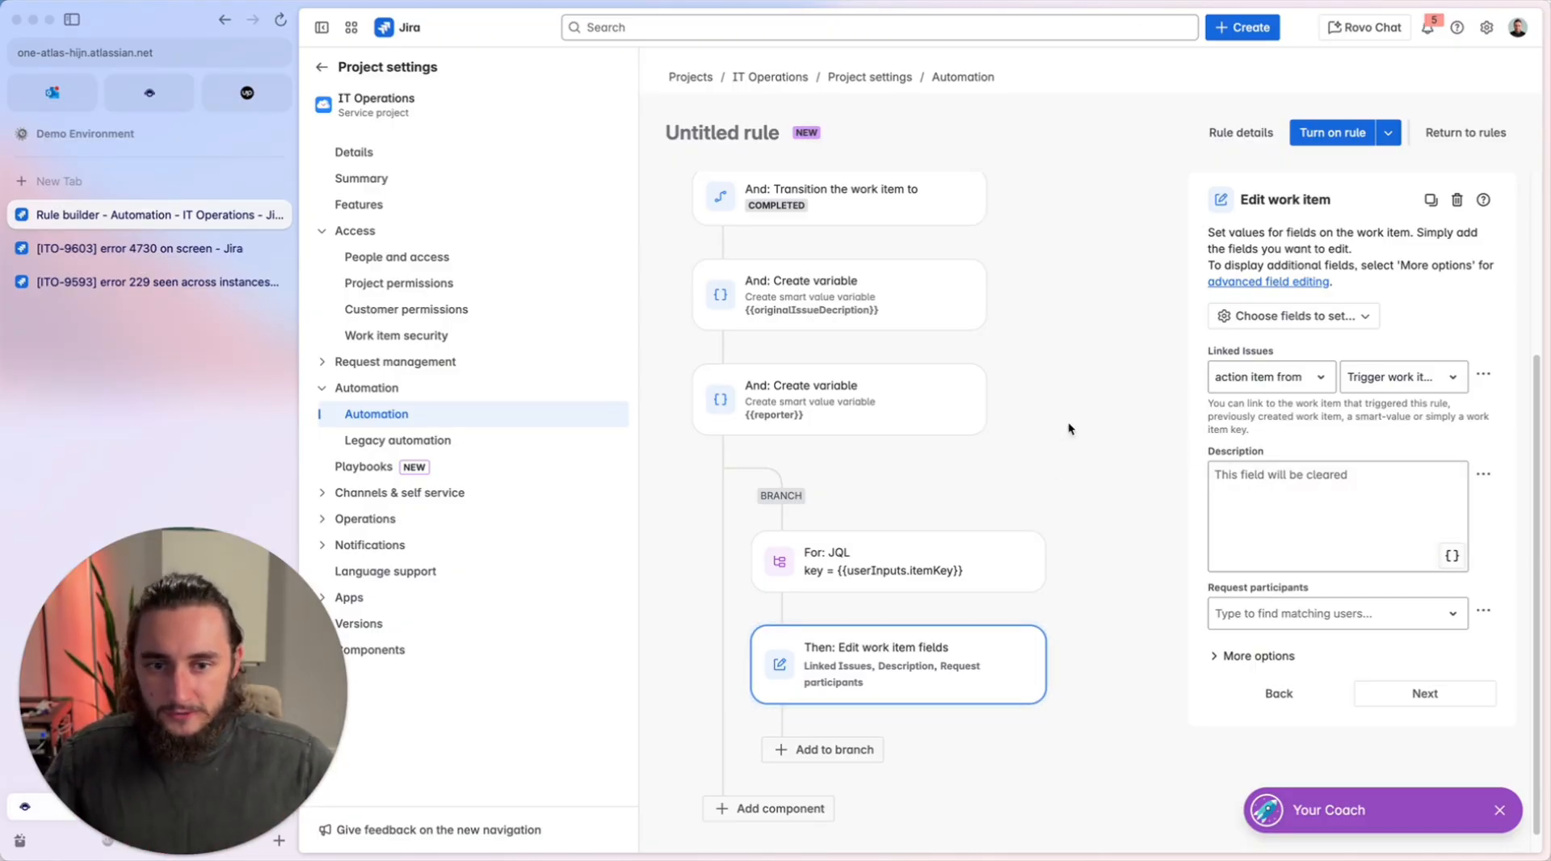
Set the Linked Issues relationship to "duplicates", with the trigger work item as the linked item.
click(1241, 383)
scroll(1285, 461, down, 2)
scroll(1300, 470, down, 2)
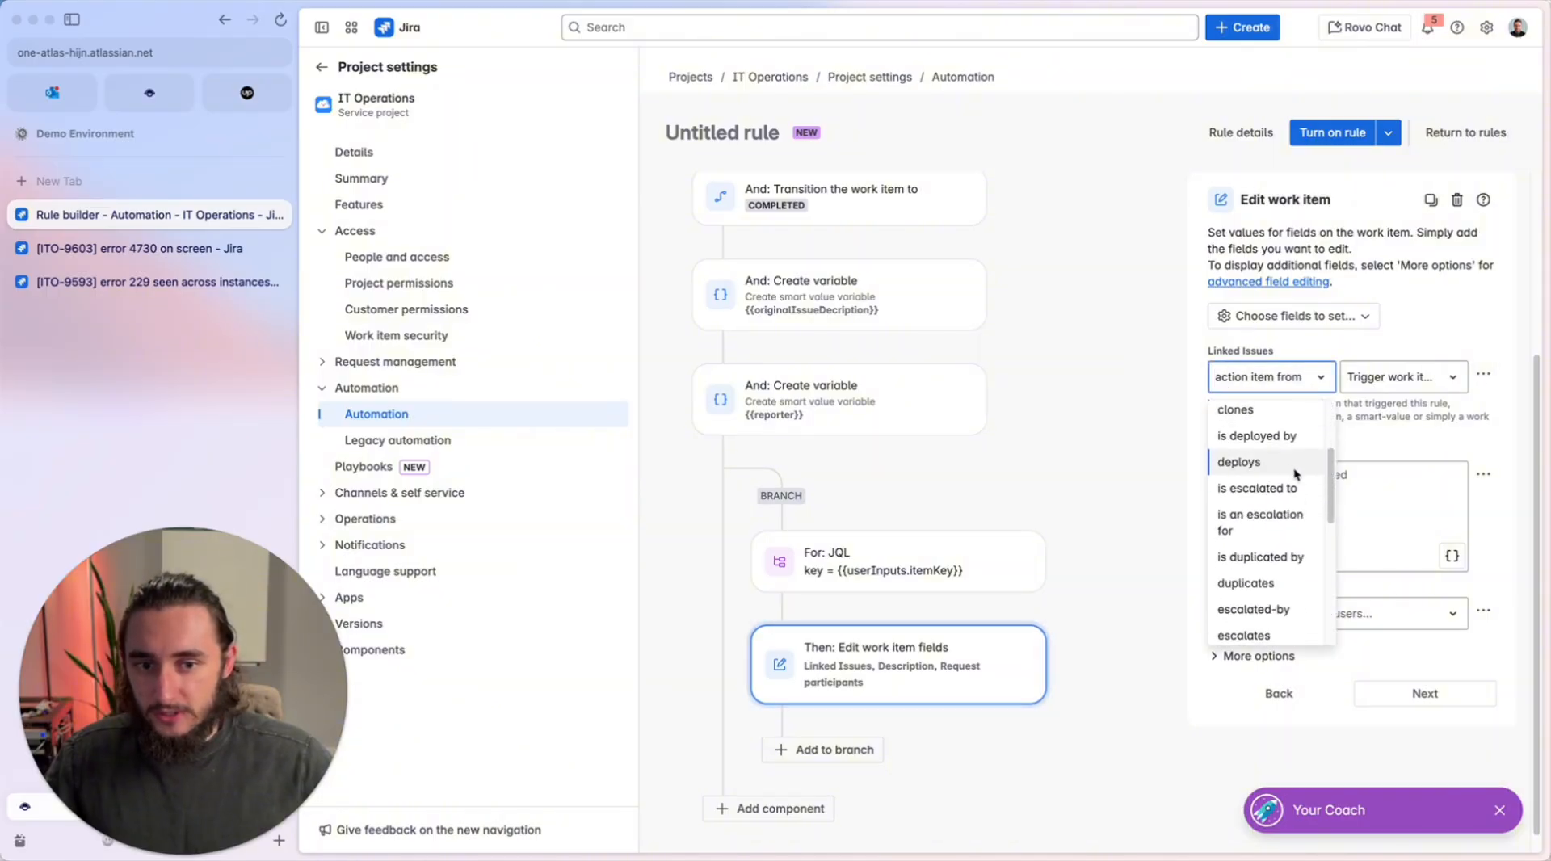
scroll(1275, 517, down, 1)
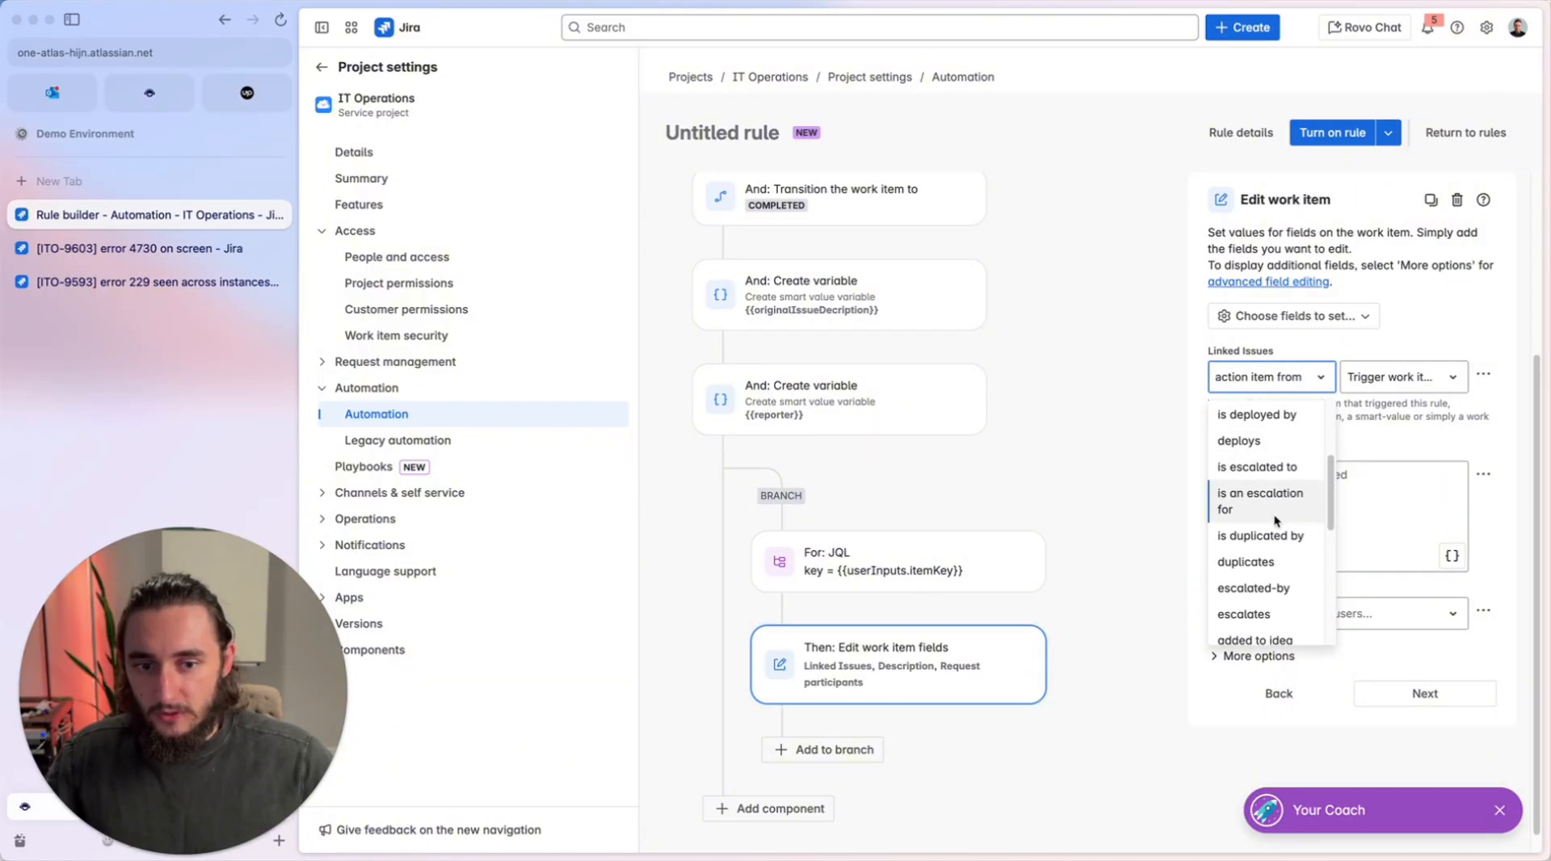
click(1267, 564)
click(1422, 377)
click(1406, 418)
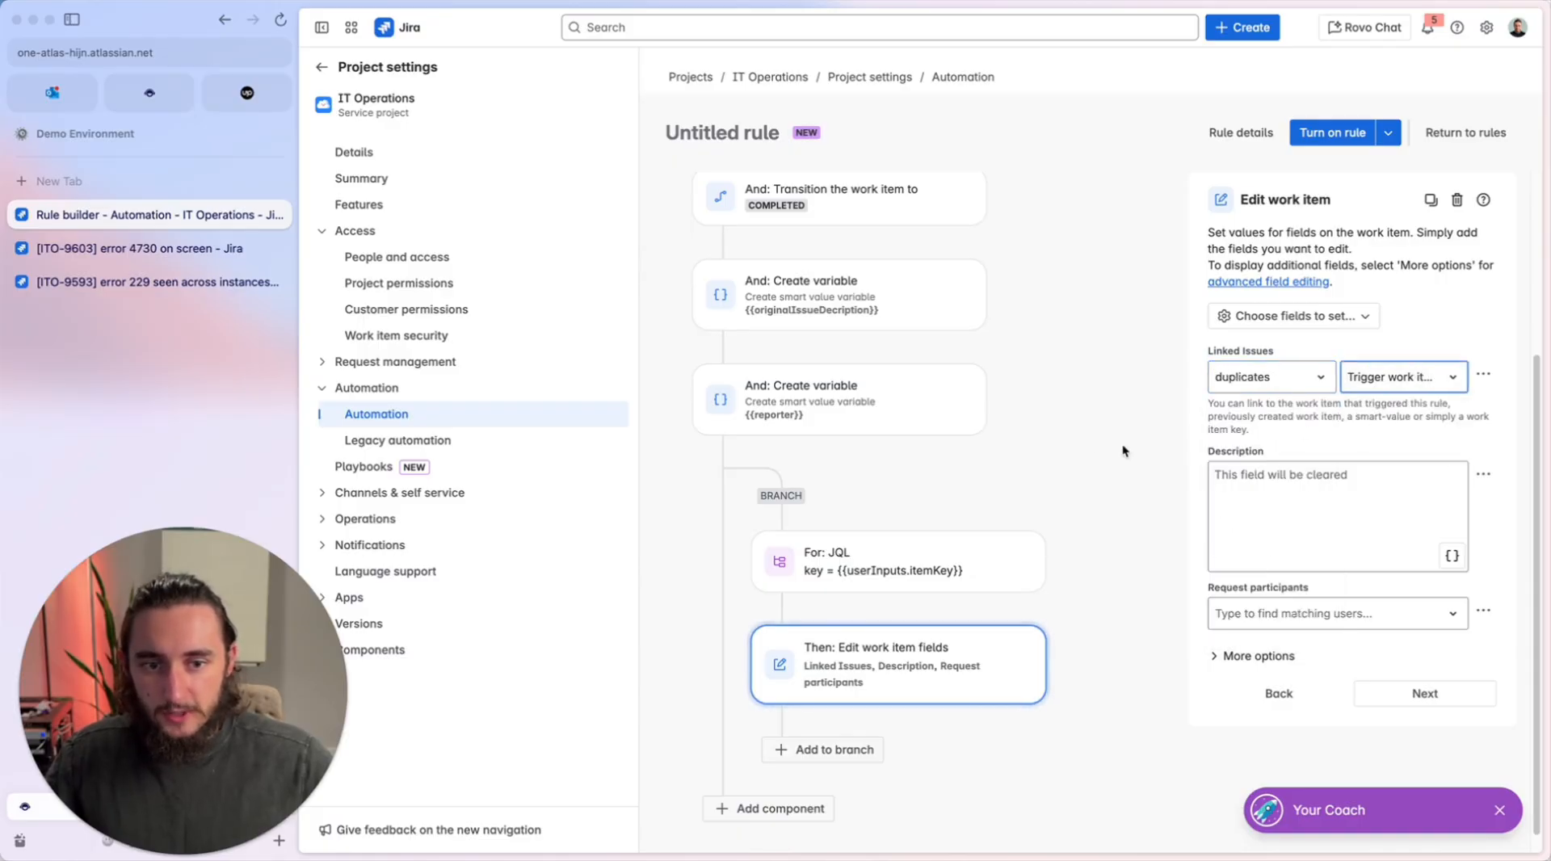
Enter {{issue.description}} as the opening line of the Description field in the Edit work item action.
scroll(1099, 456, down, 1)
click(1228, 504)
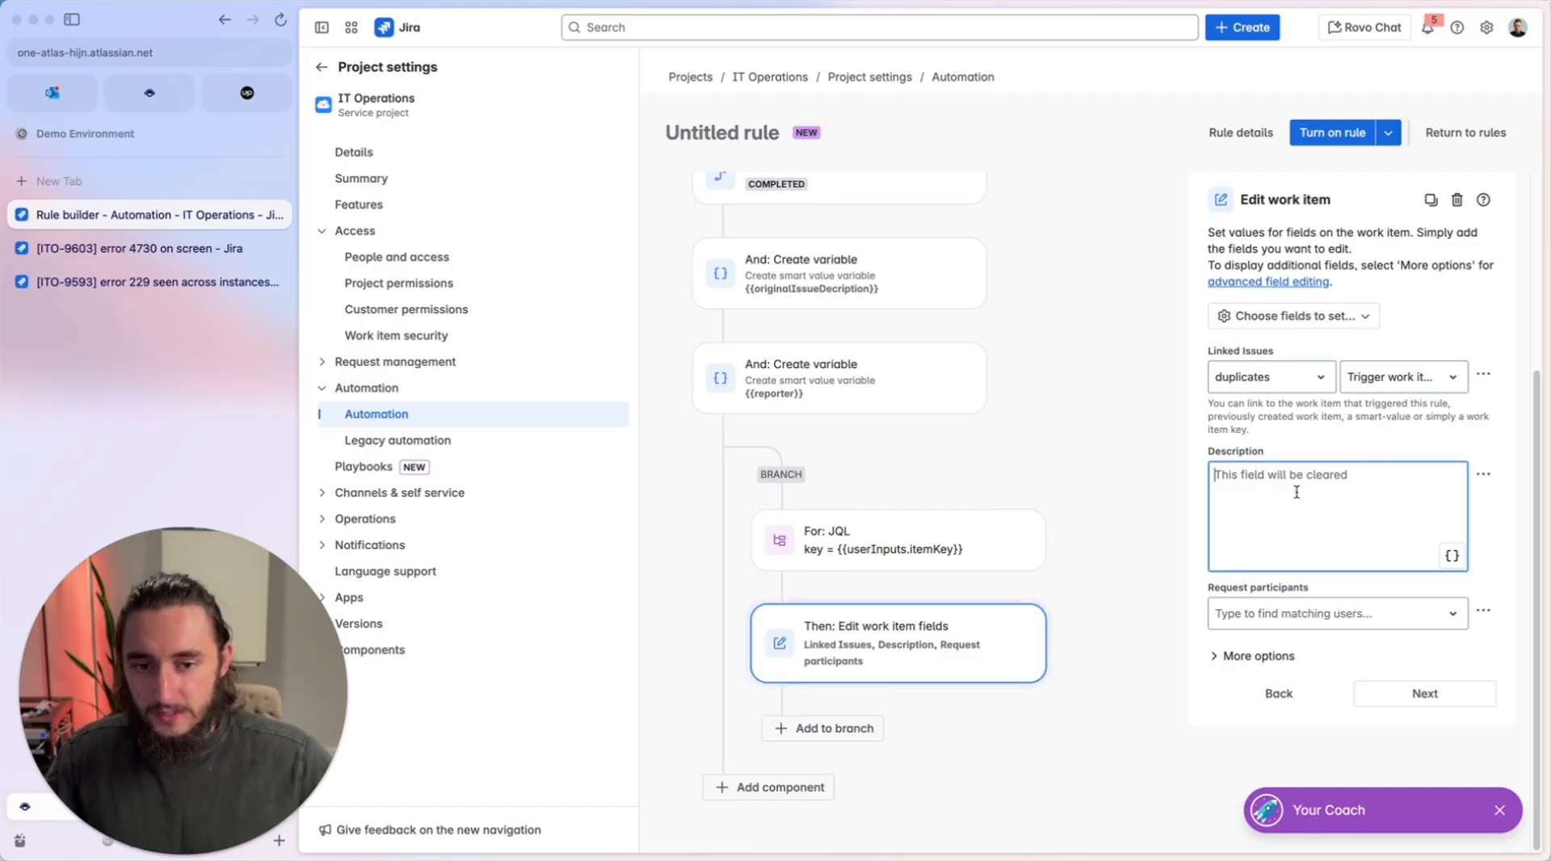
text({{issue)
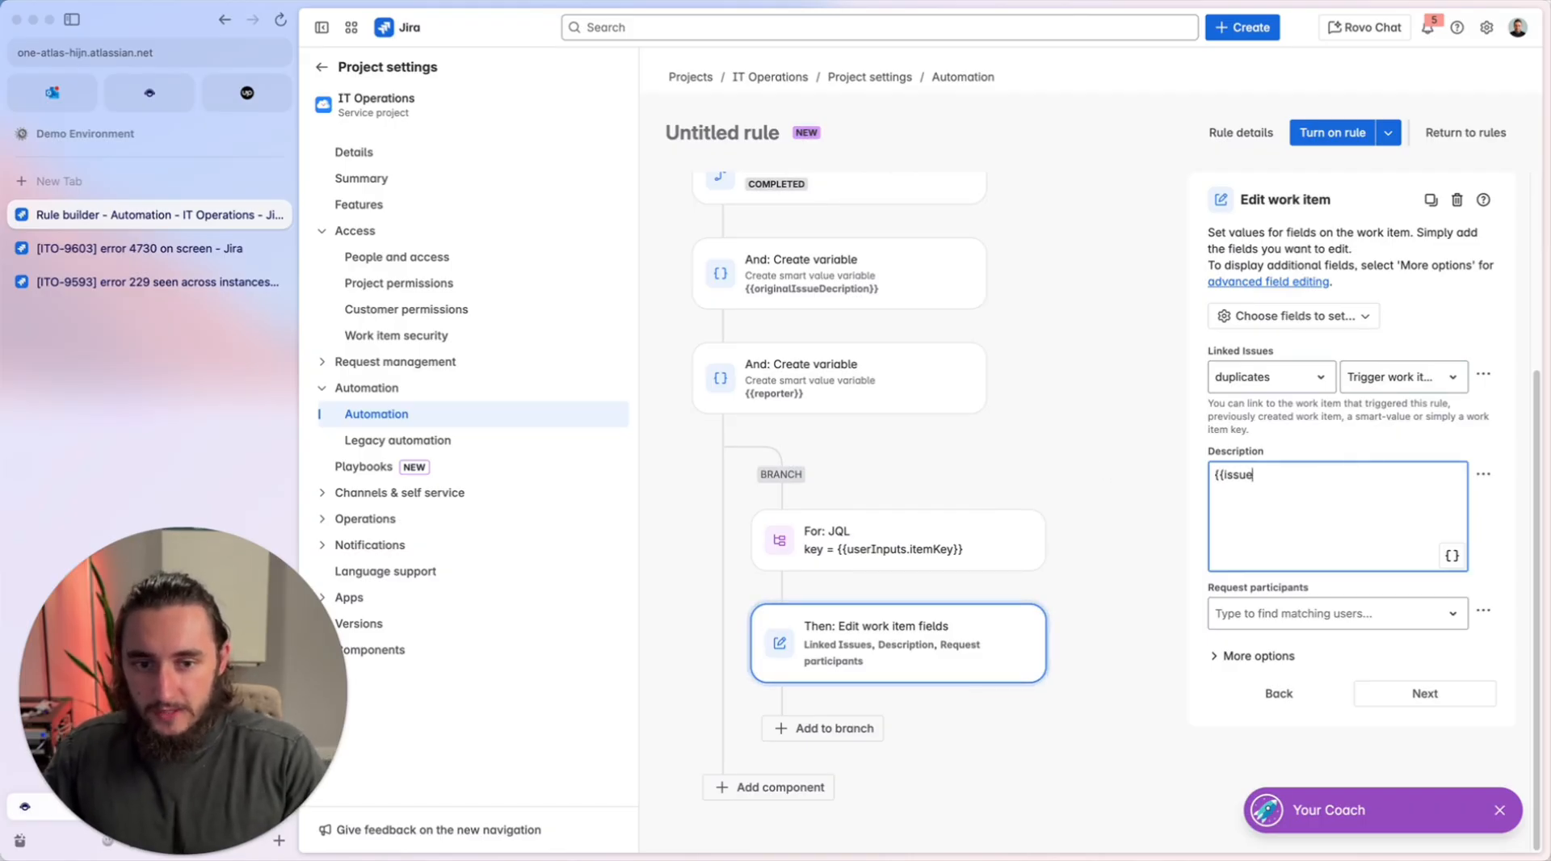
text(.descirption)
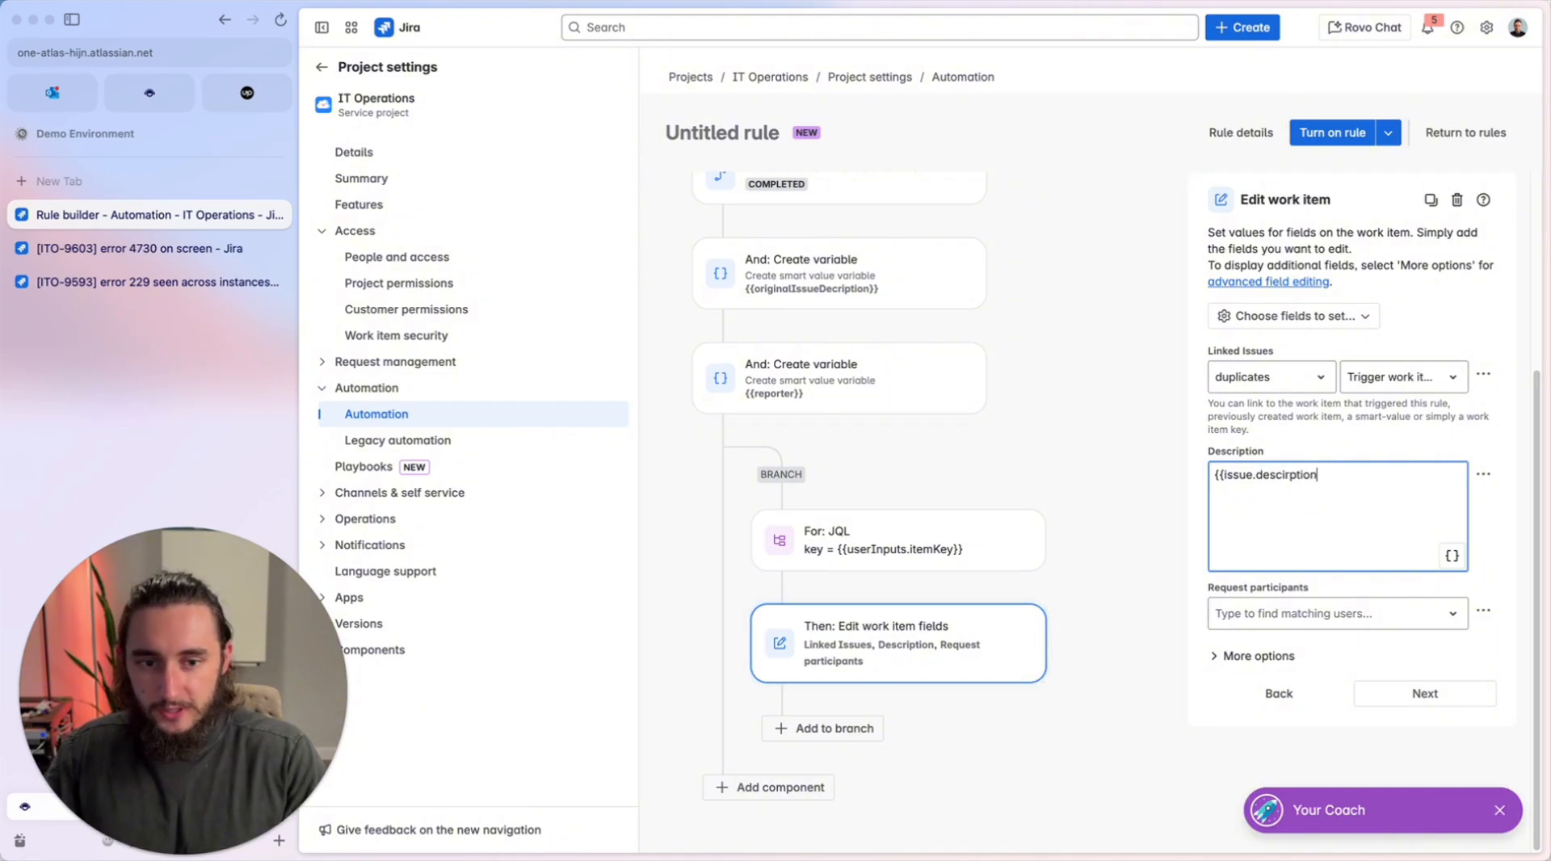
text(}})
key(Return)
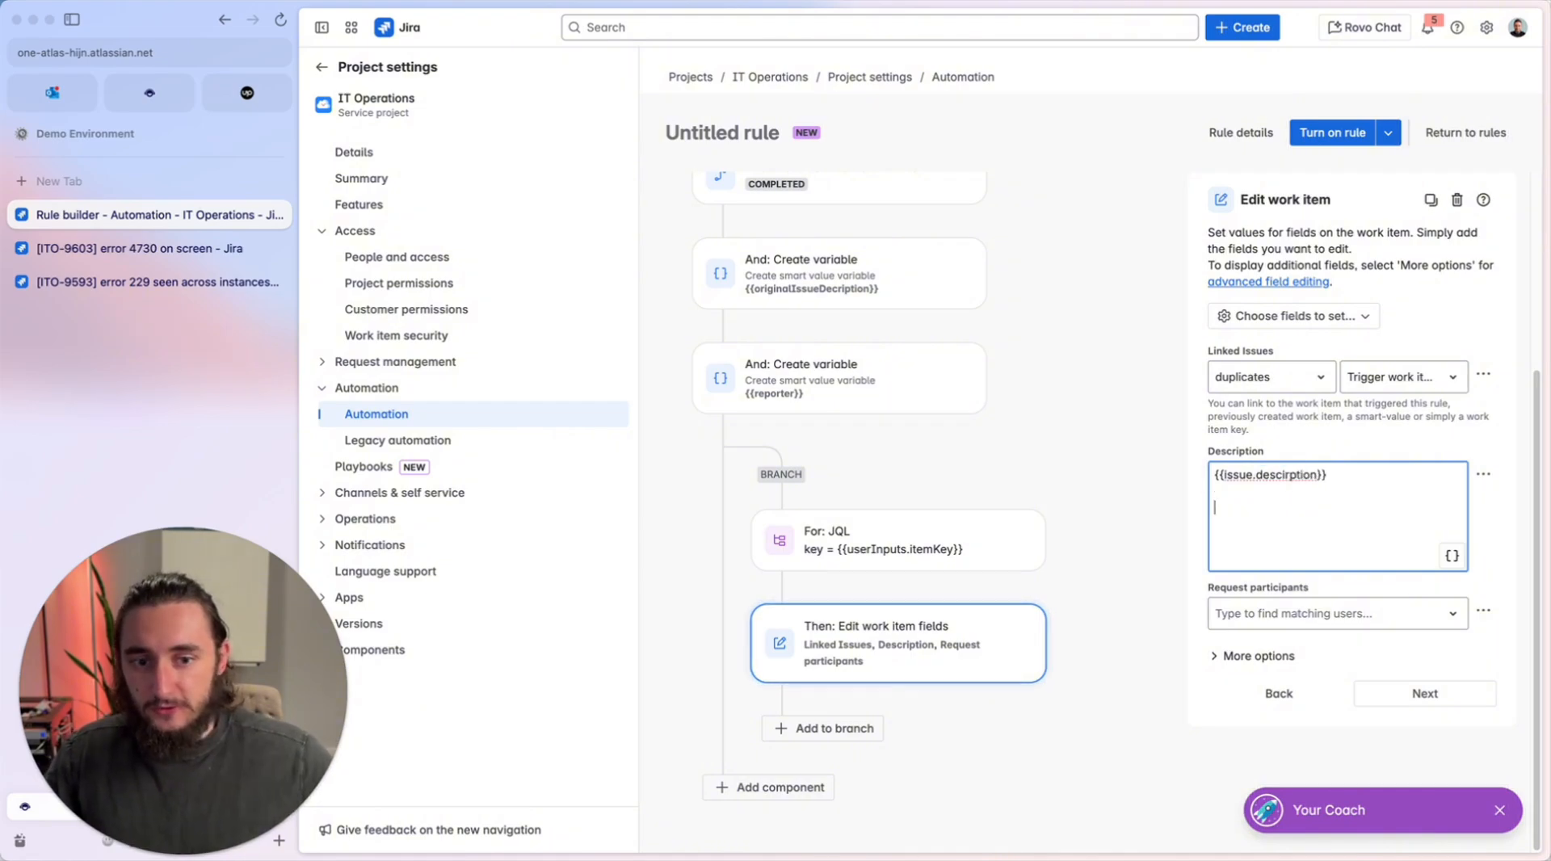
drag(1317, 476, 1267, 477)
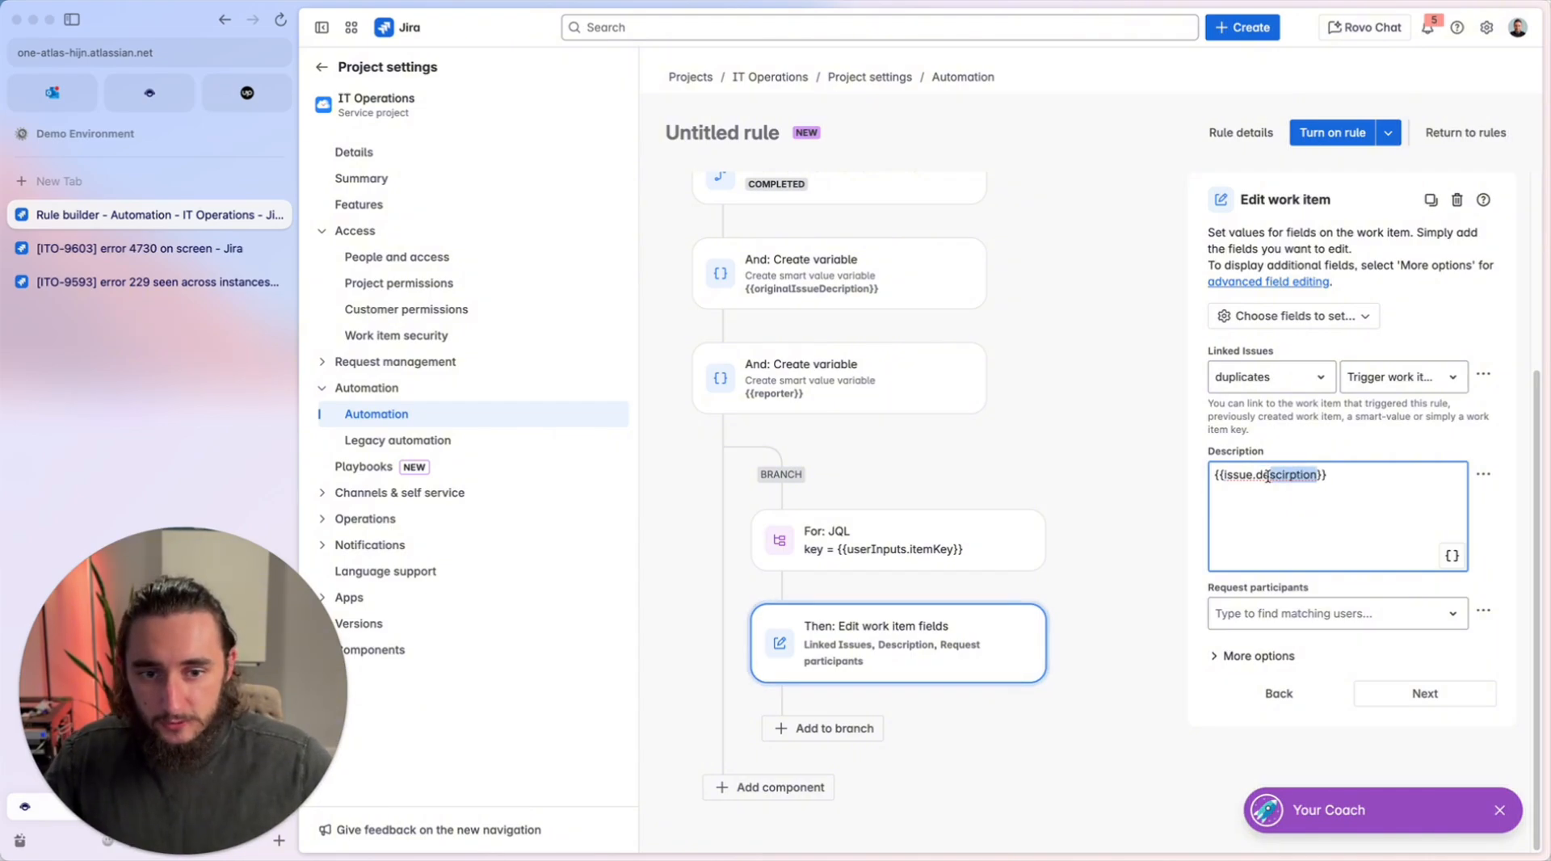
text(scription}}  )
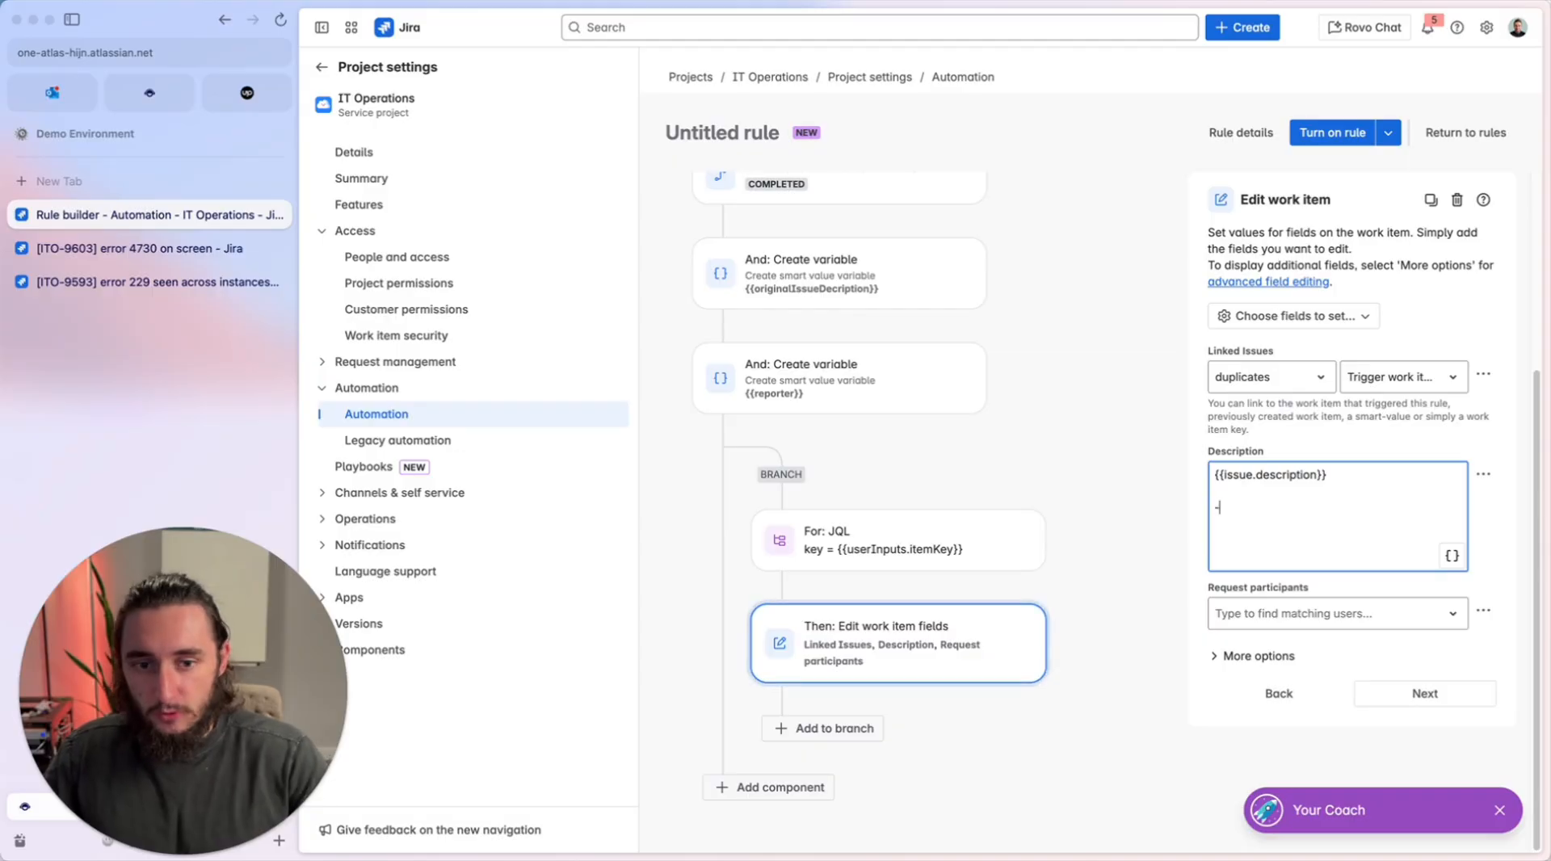
text(--)
Add a --- separator line beneath {{issue.description}} in the Description field.
drag(1339, 474, 1188, 475)
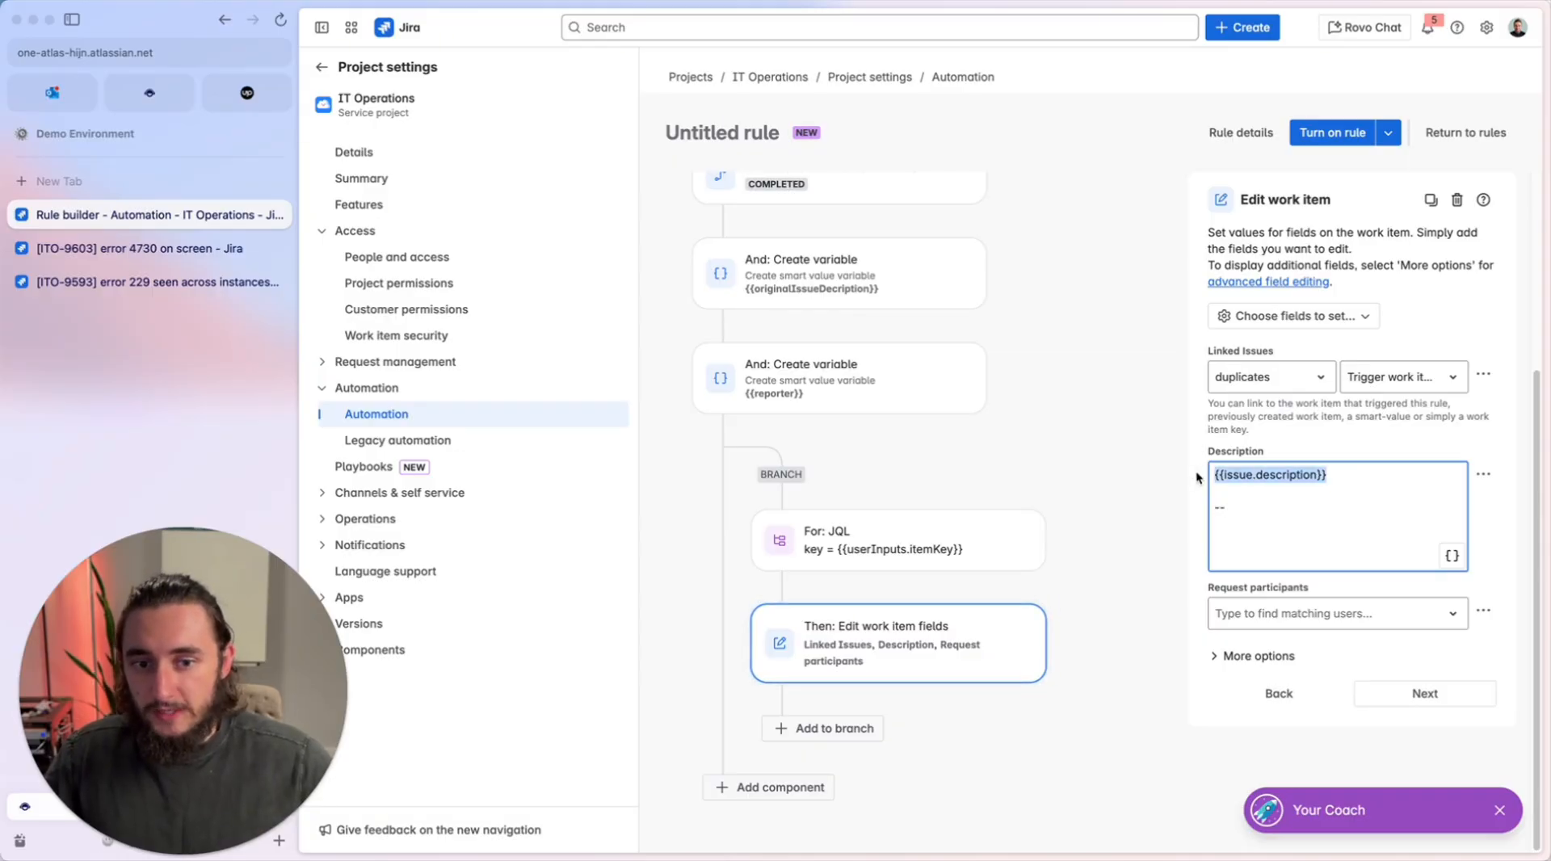
click(1343, 486)
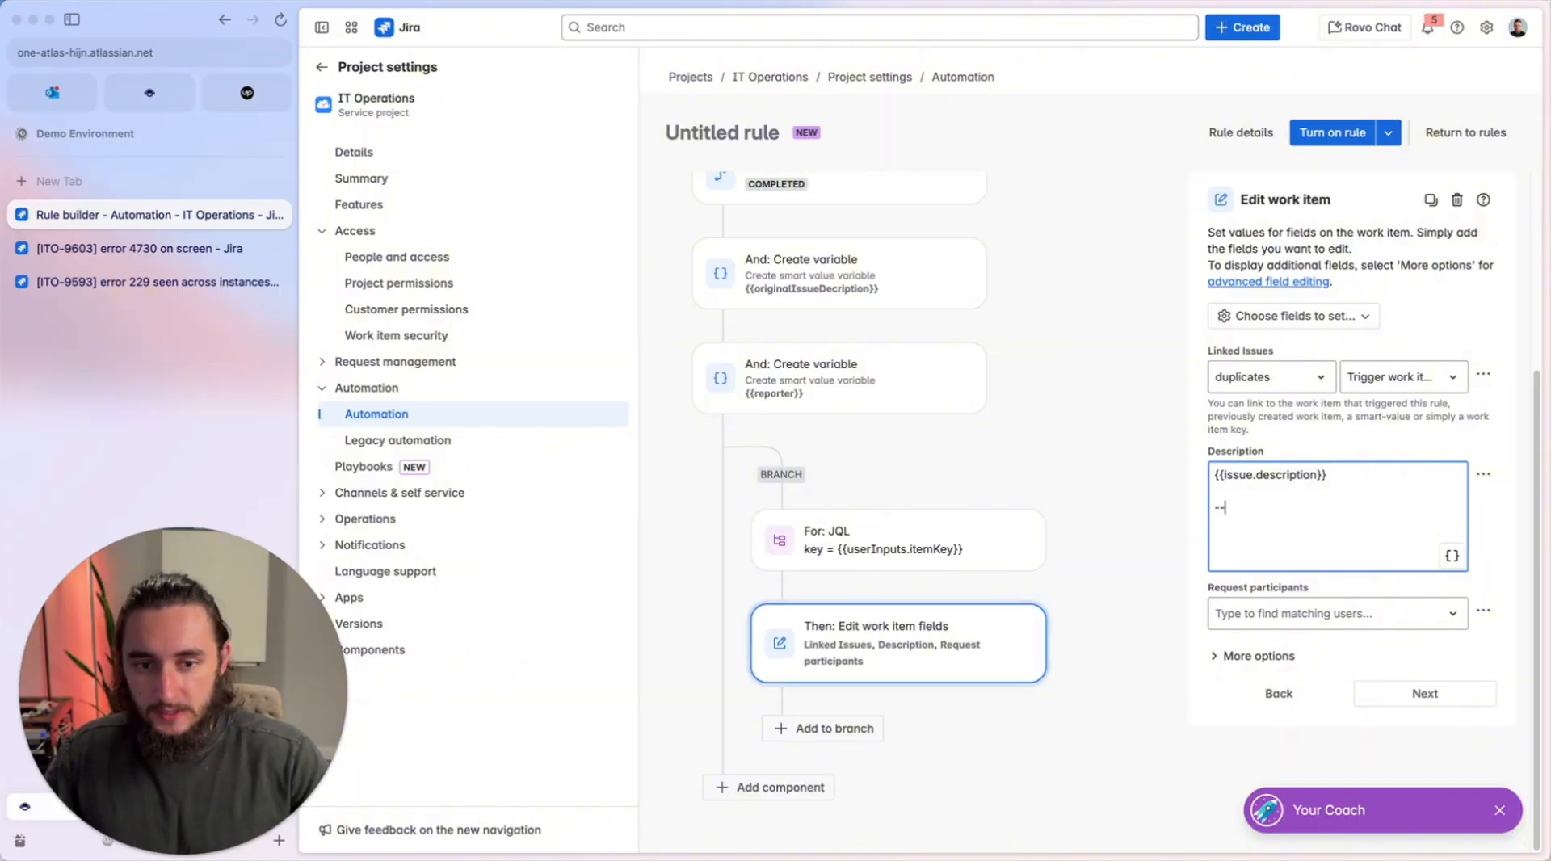
text(-)
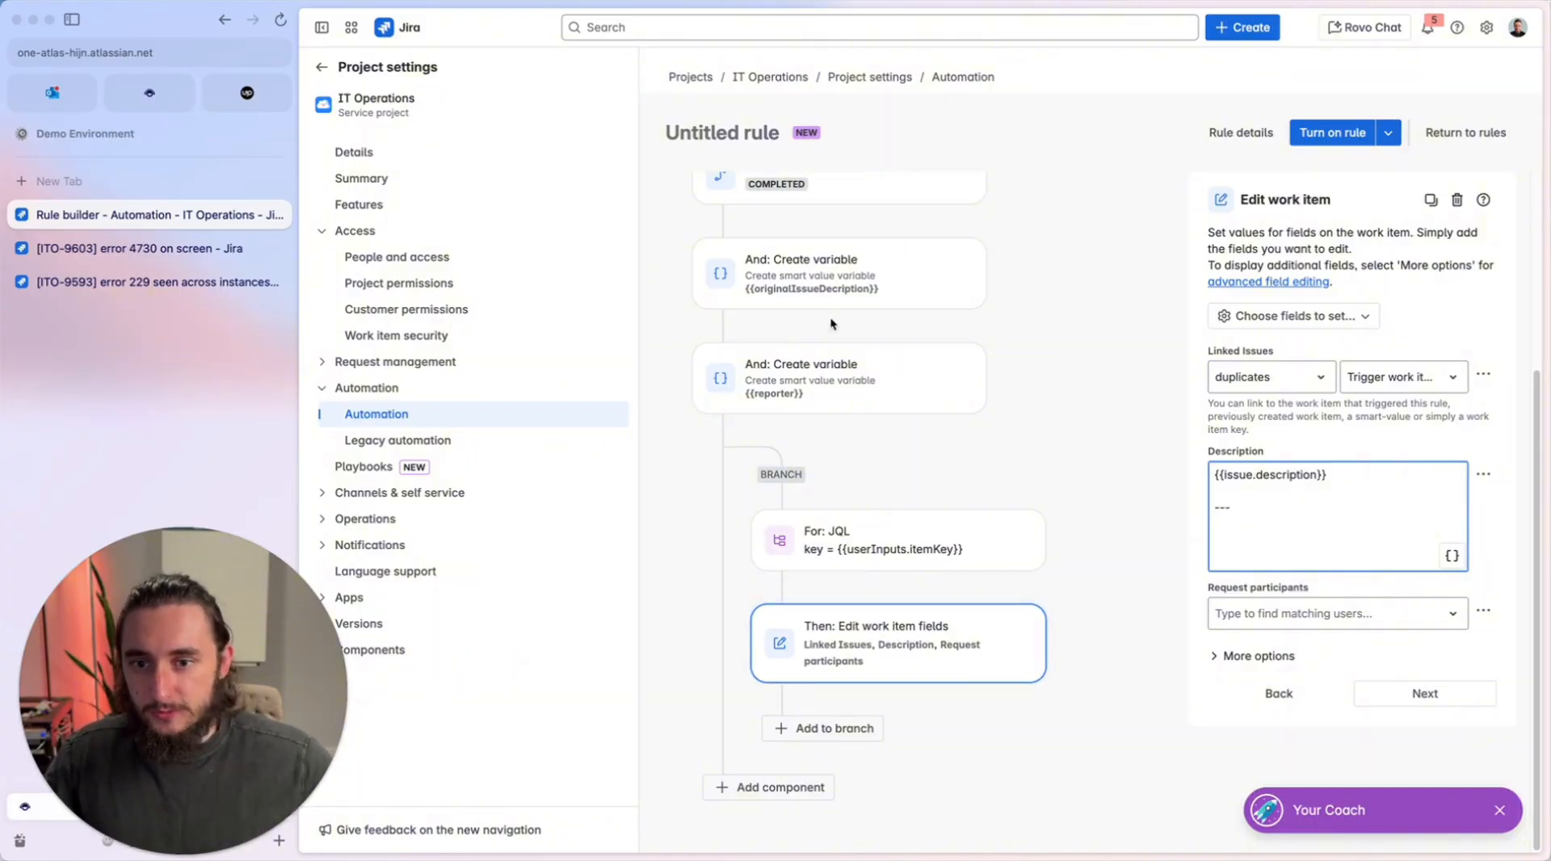
Copy the {{originalIssueDecription}} reference from the first variable and paste it below the separator in the edit action's Description.
click(840, 275)
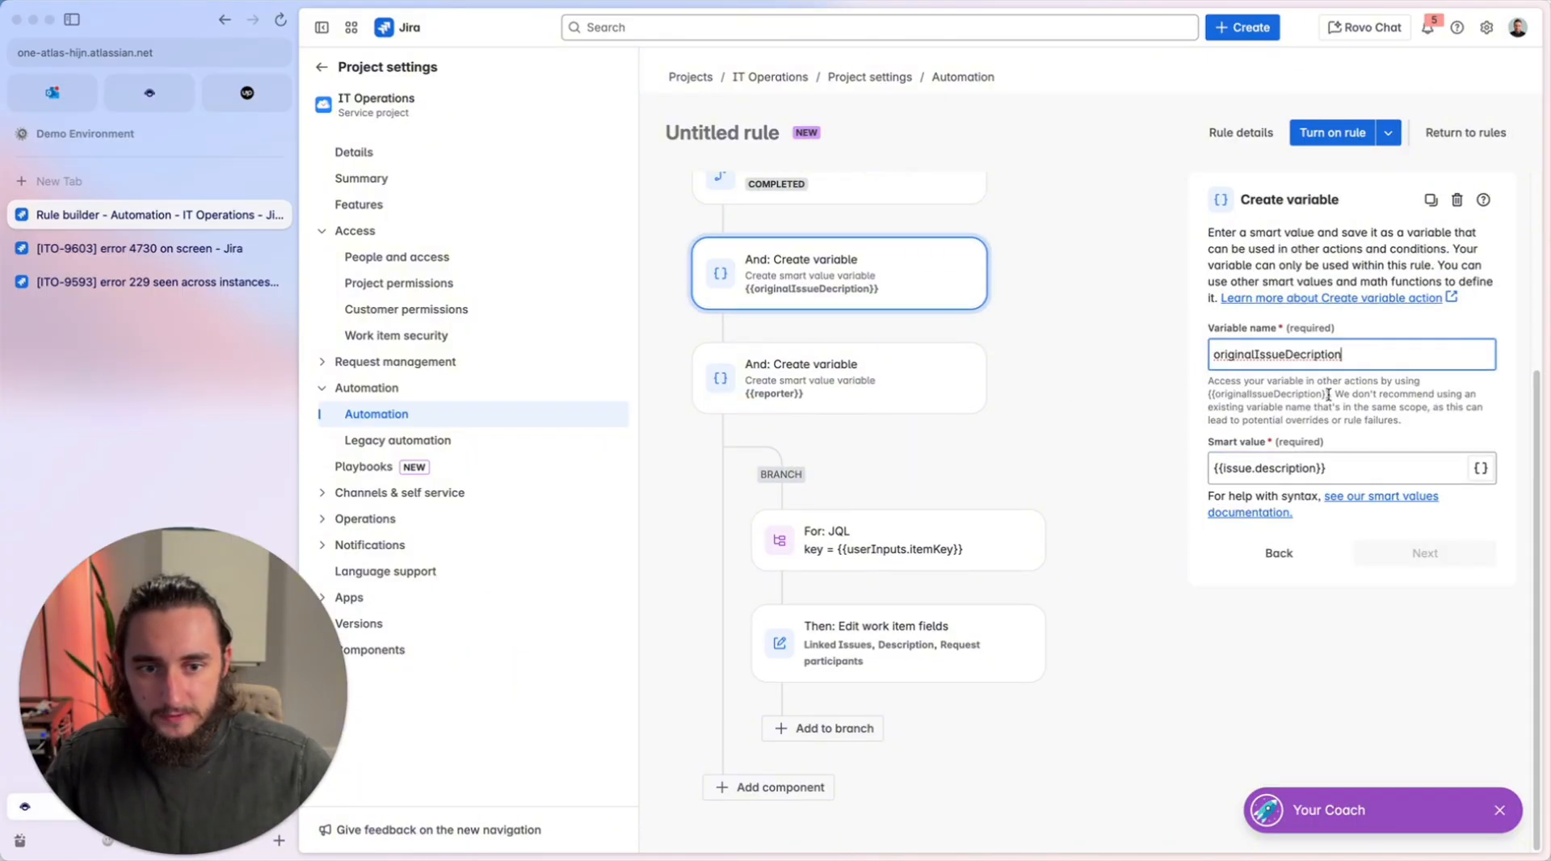
drag(1328, 395, 1239, 389)
click(913, 618)
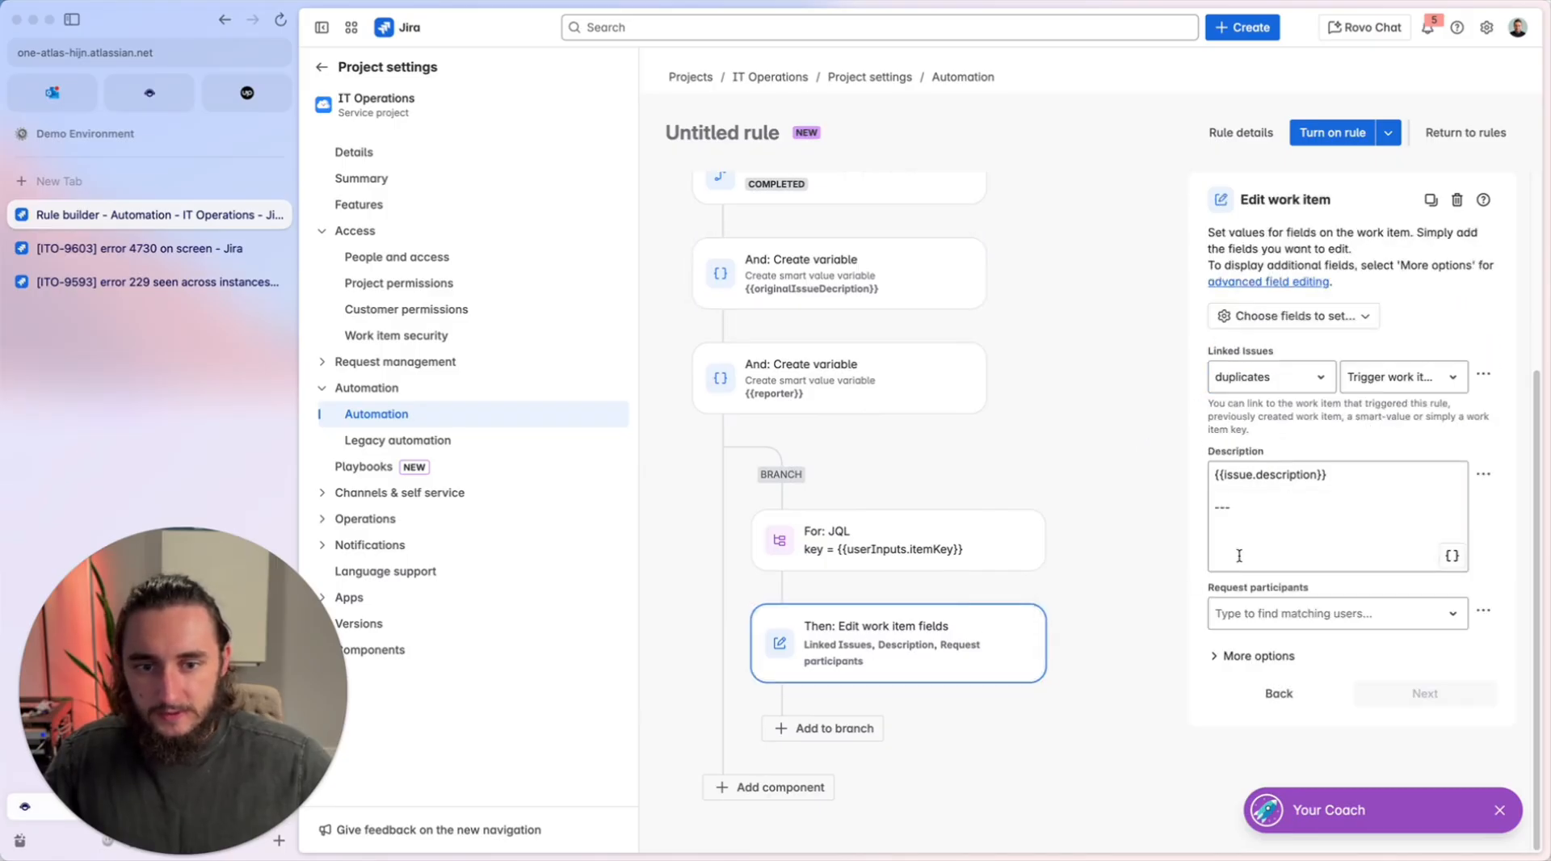
text({{originalIssueDecription}})
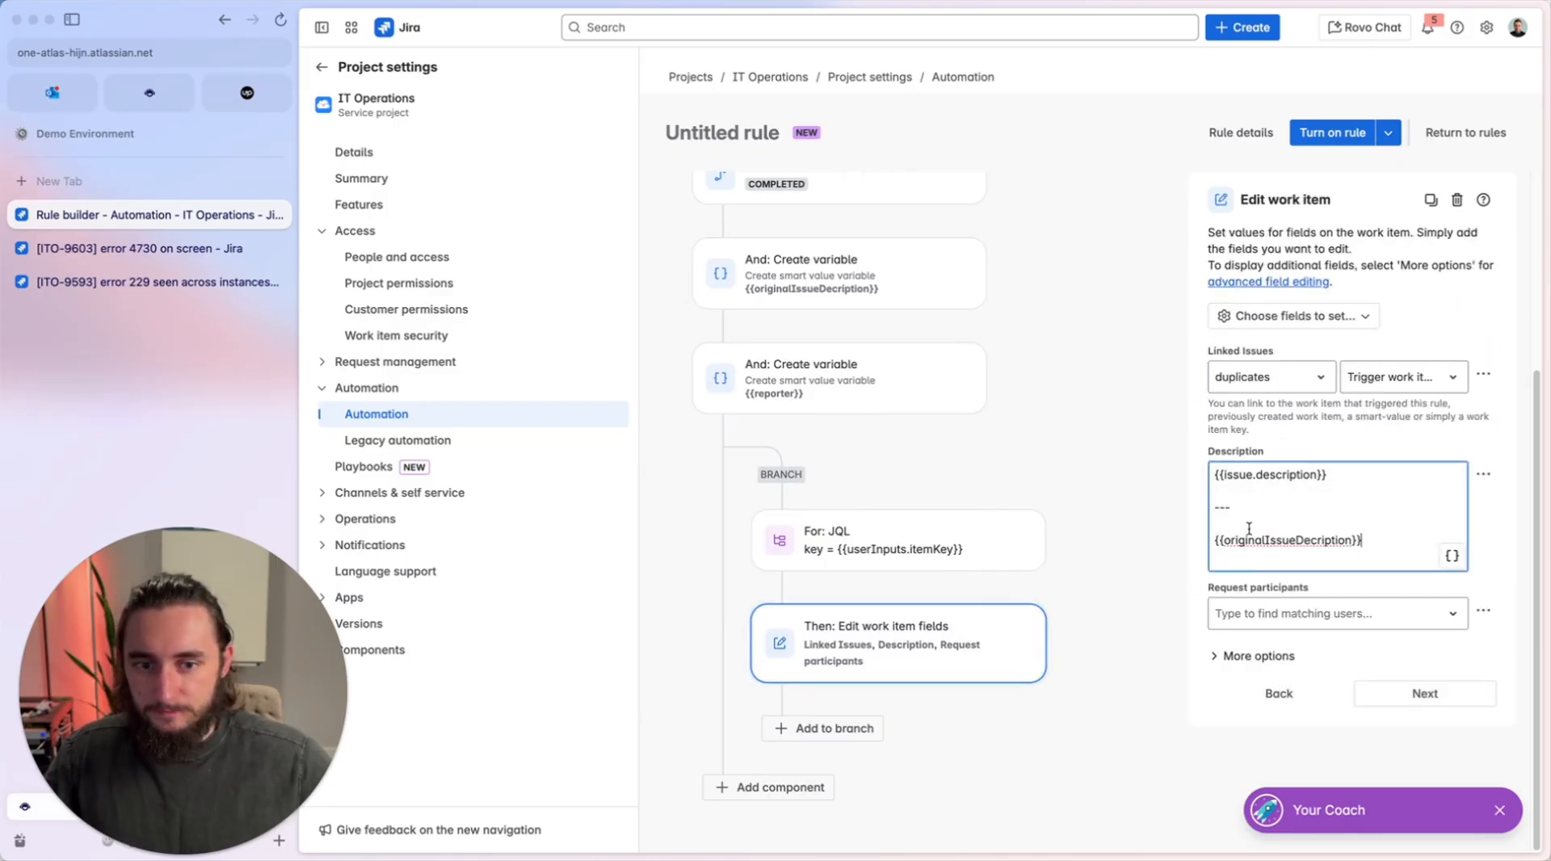
Insert the bold heading *Merged* between the separator and the original description reference.
key(Return)
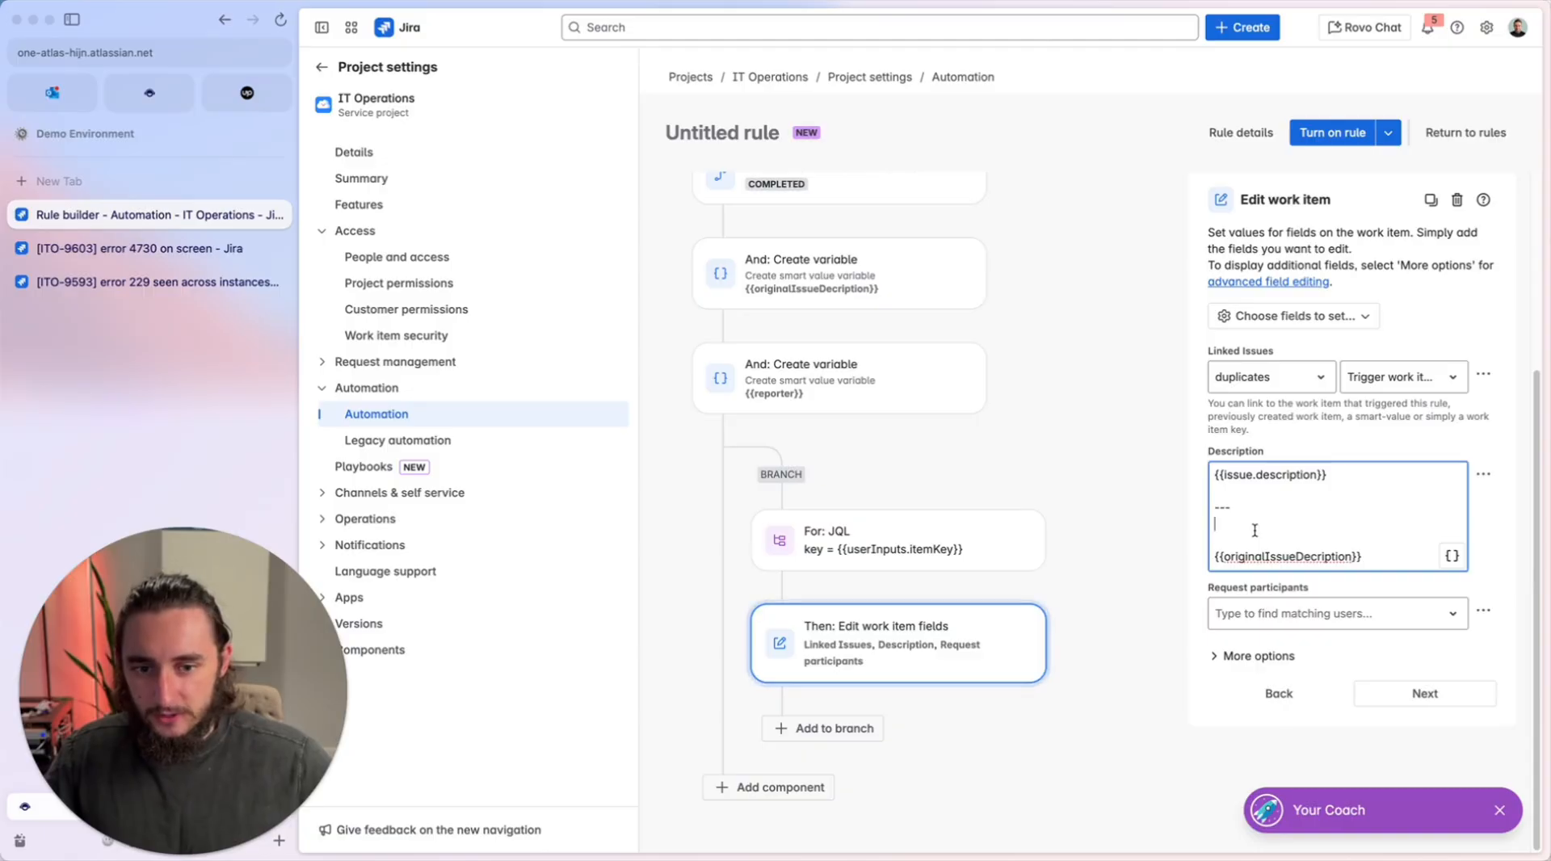
text(*)
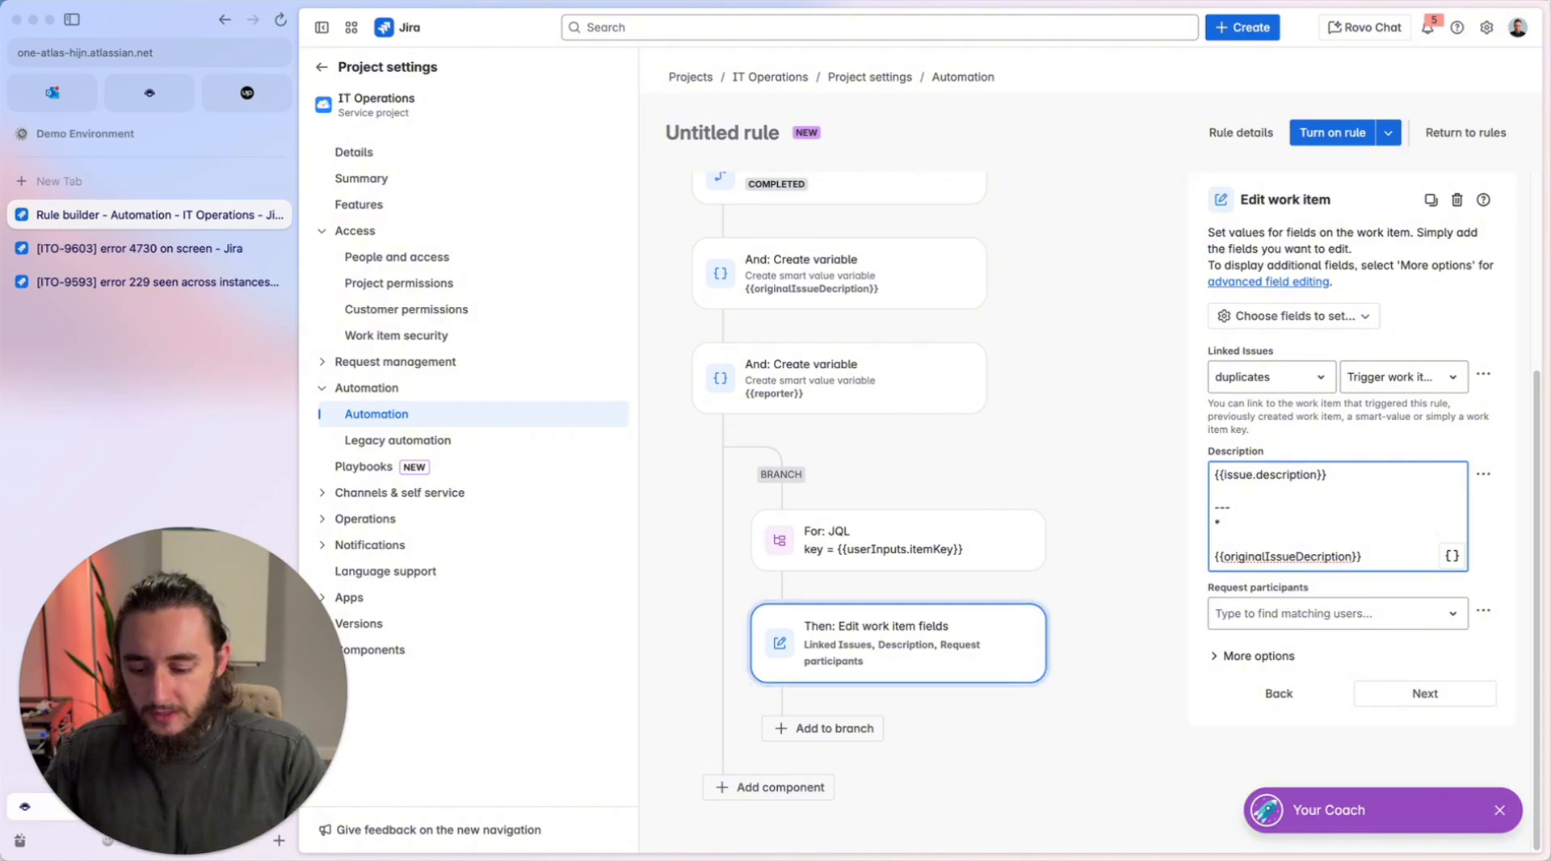
text(gfe)
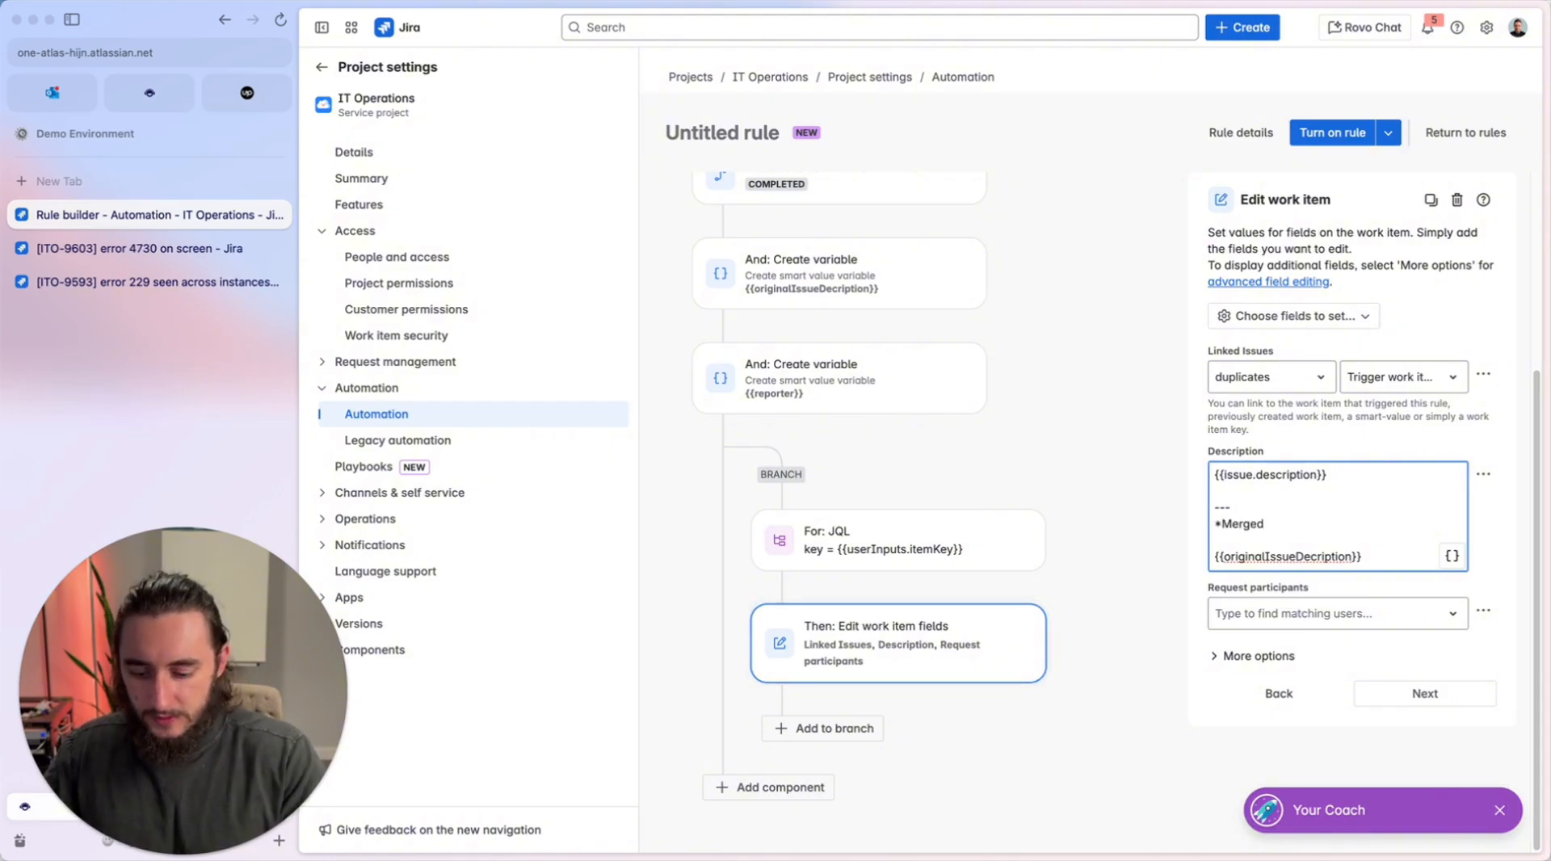
text(*)
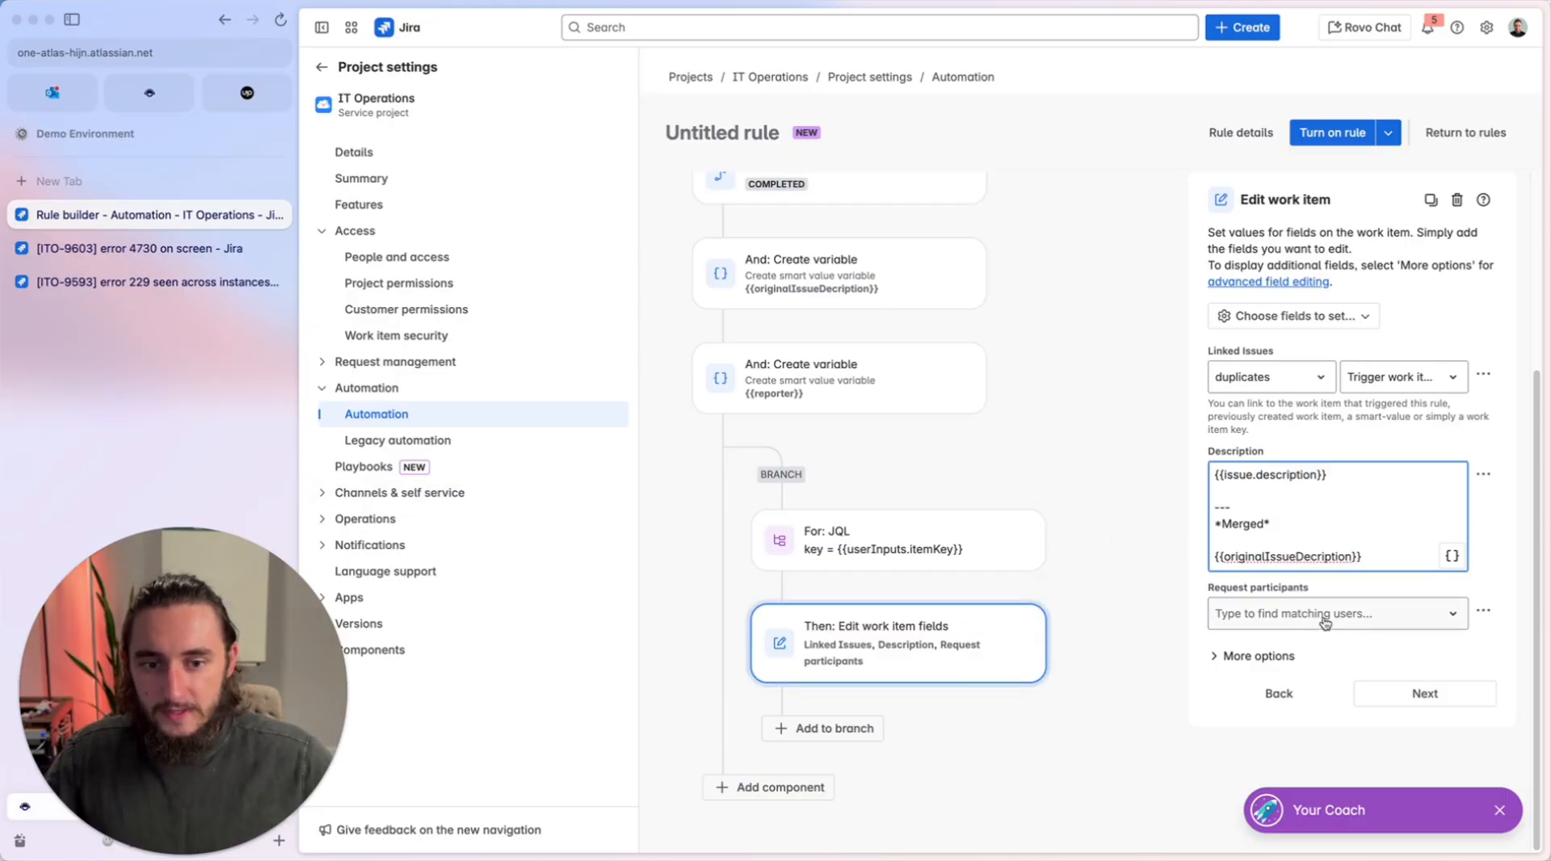
Copy the {{reporter}} reference from the second variable and set it as the smart value for Request participants in the edit action.
click(1431, 627)
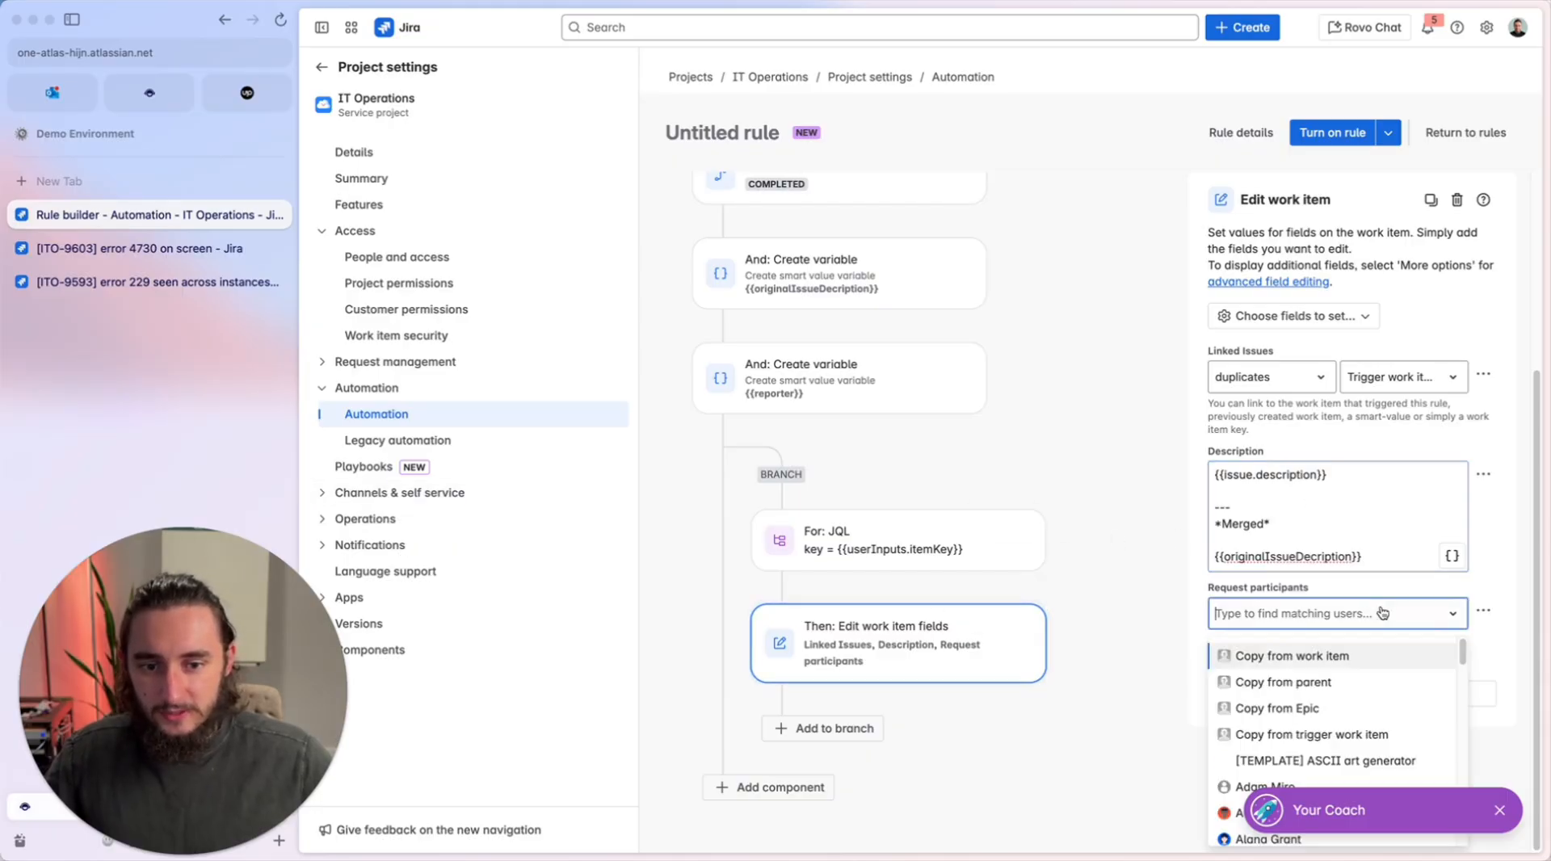
click(962, 380)
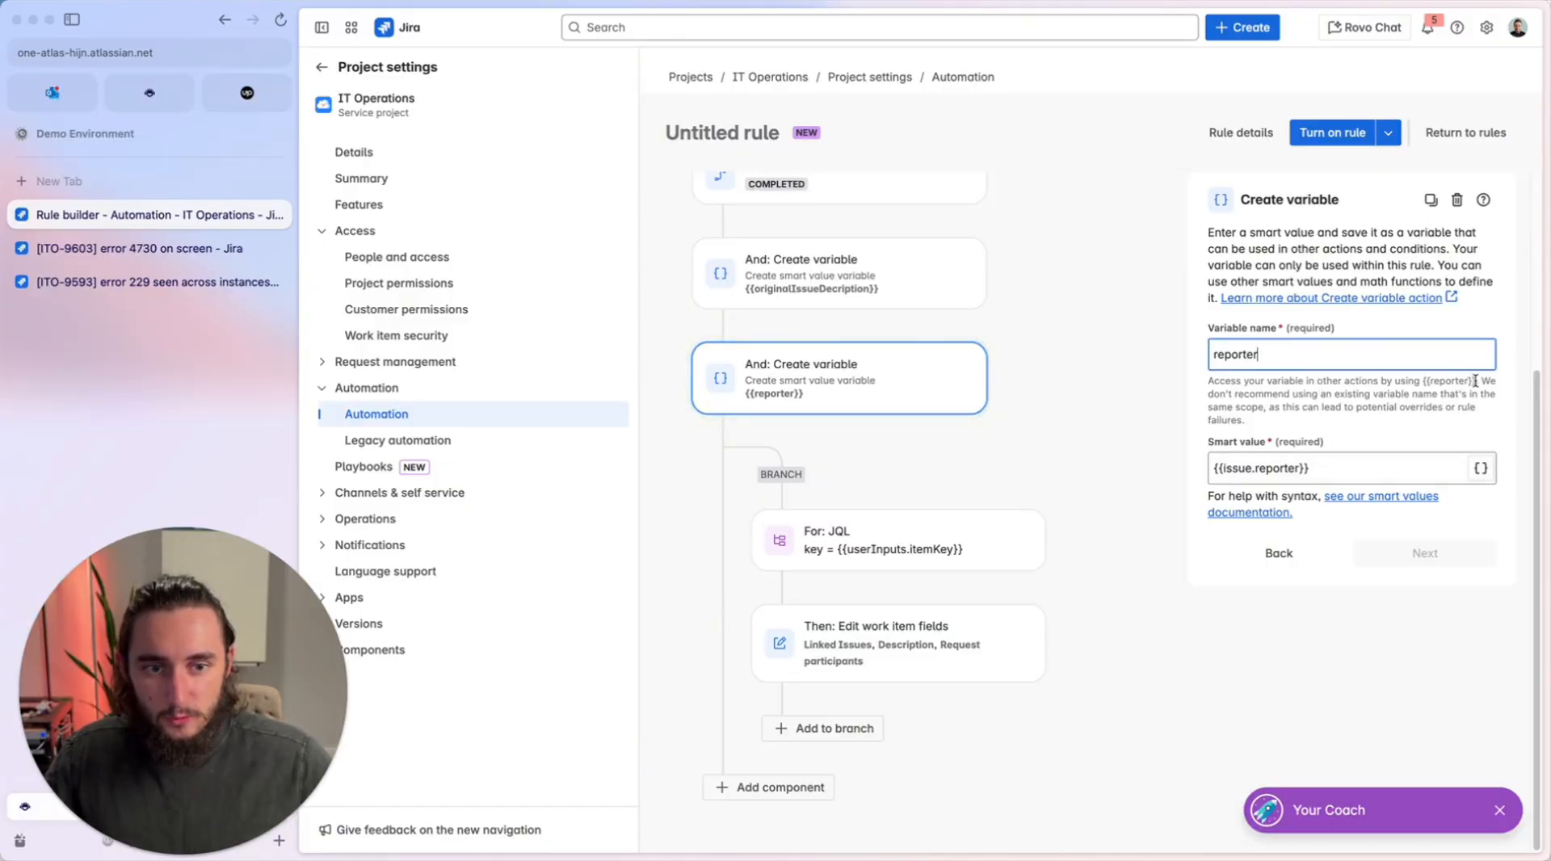
drag(1476, 381, 1430, 380)
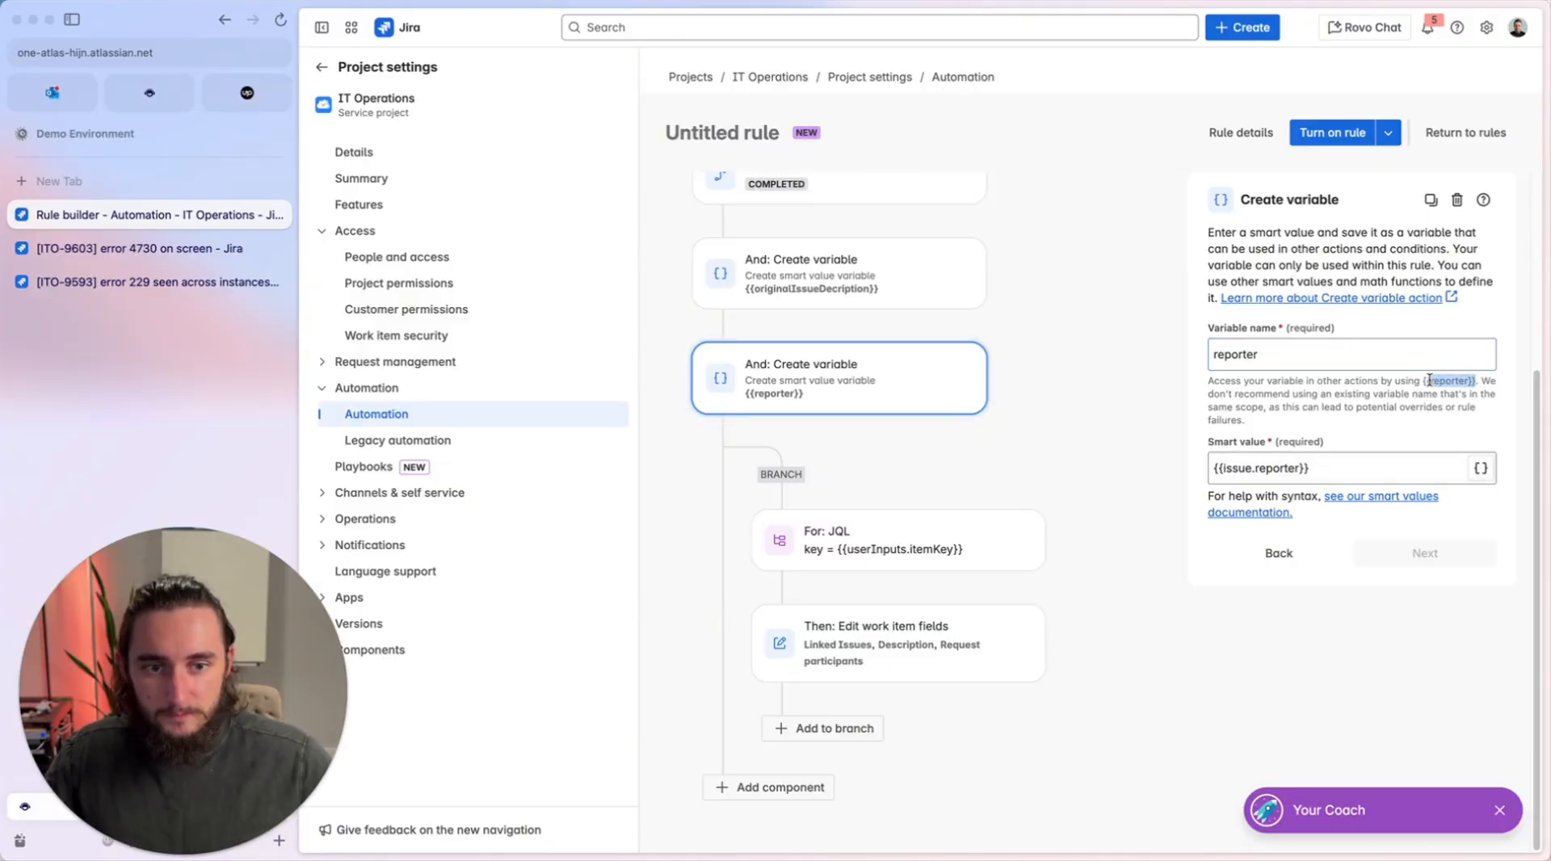
click(832, 647)
click(1293, 614)
text({{reporter}})
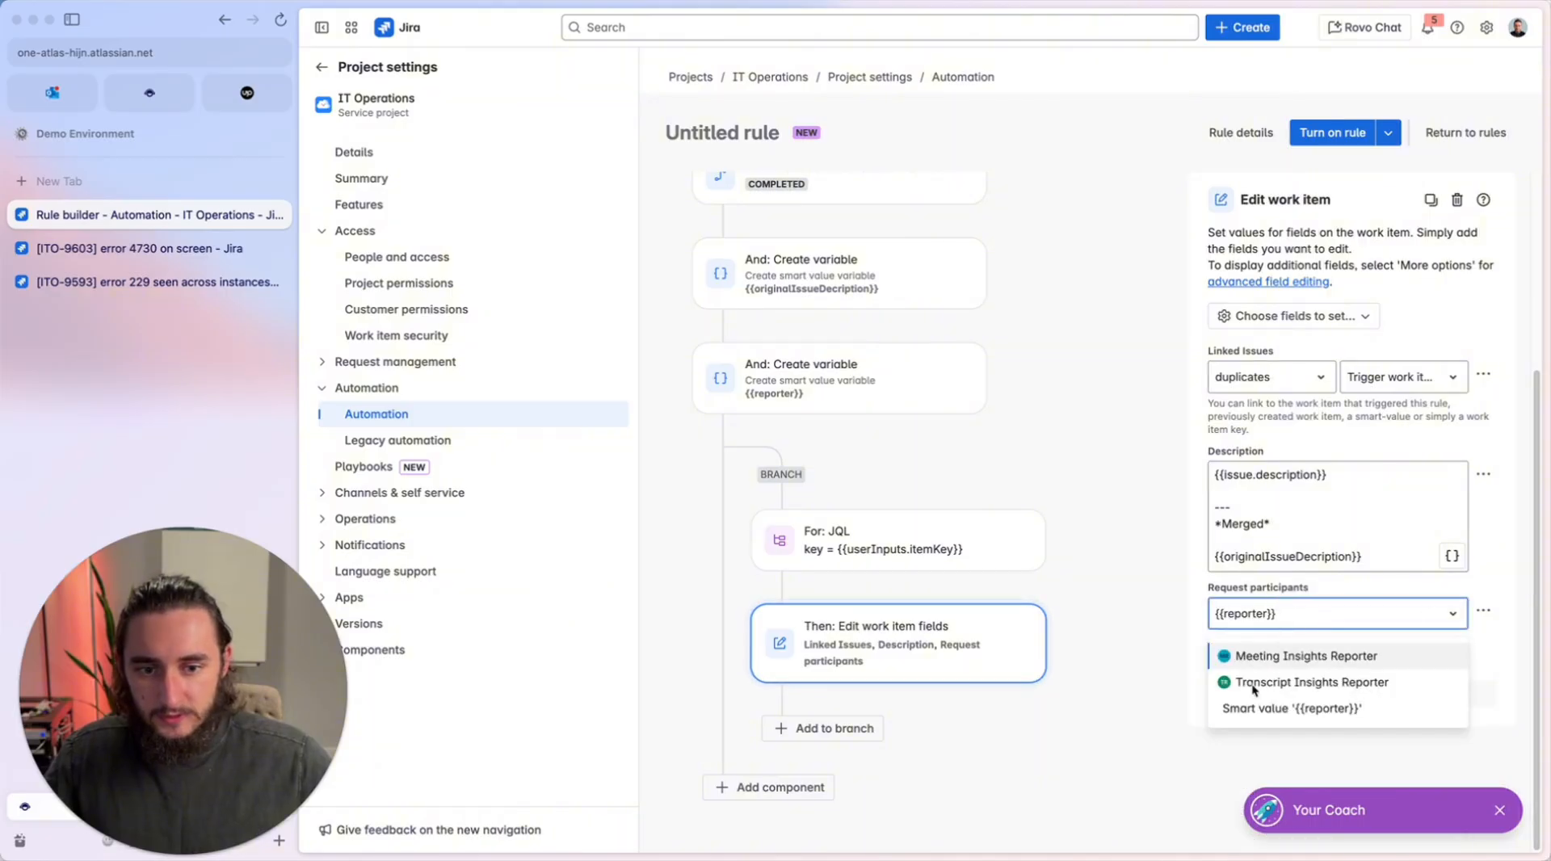
click(1293, 709)
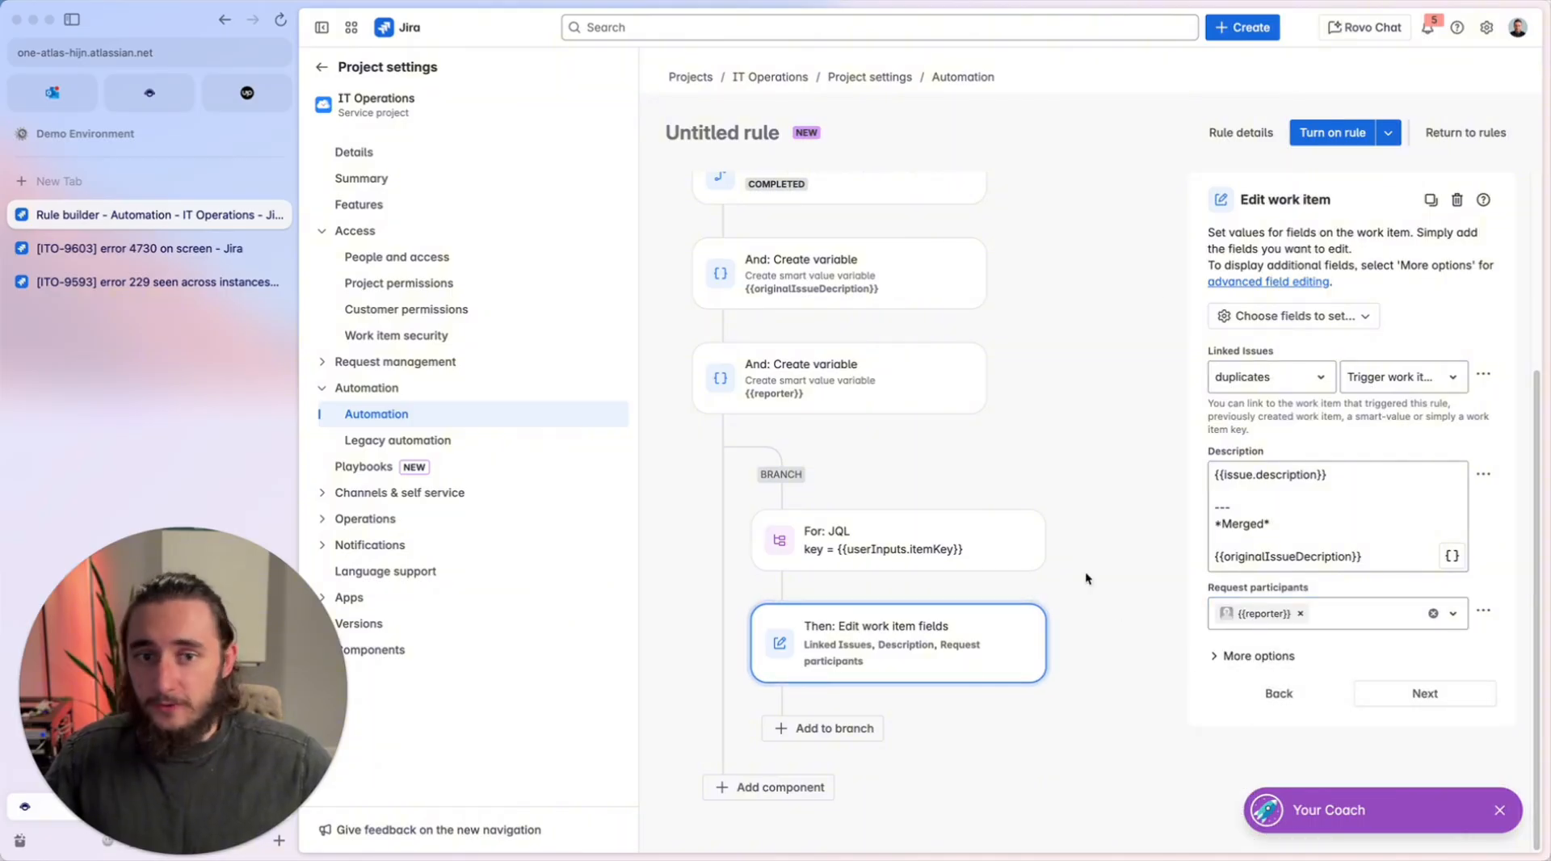
Name the rule "Merge this ticket" and turn it on.
click(1333, 133)
click(1293, 255)
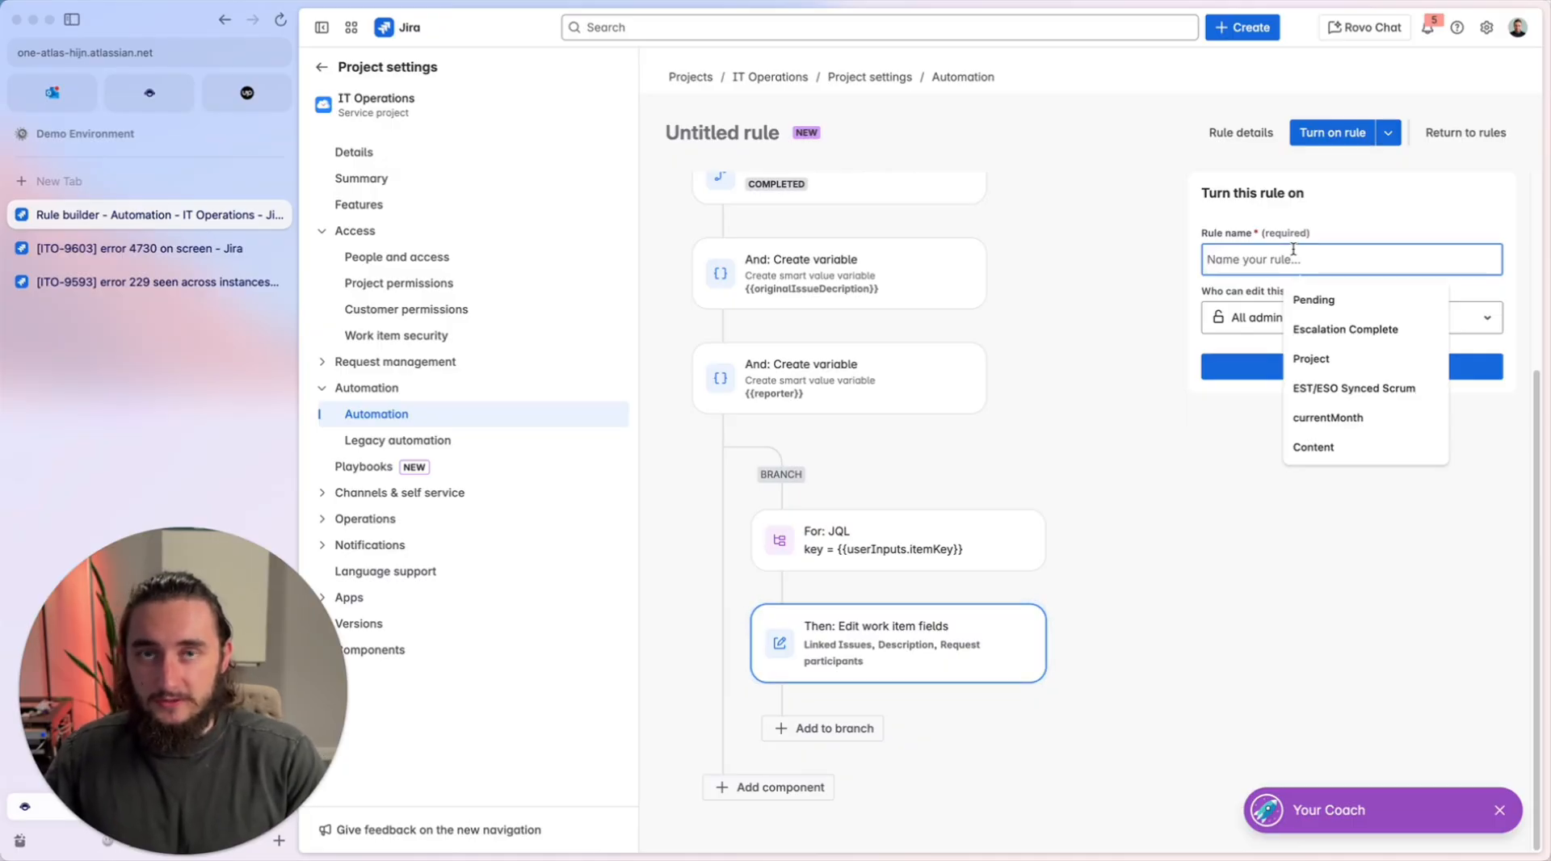
text(Merge )
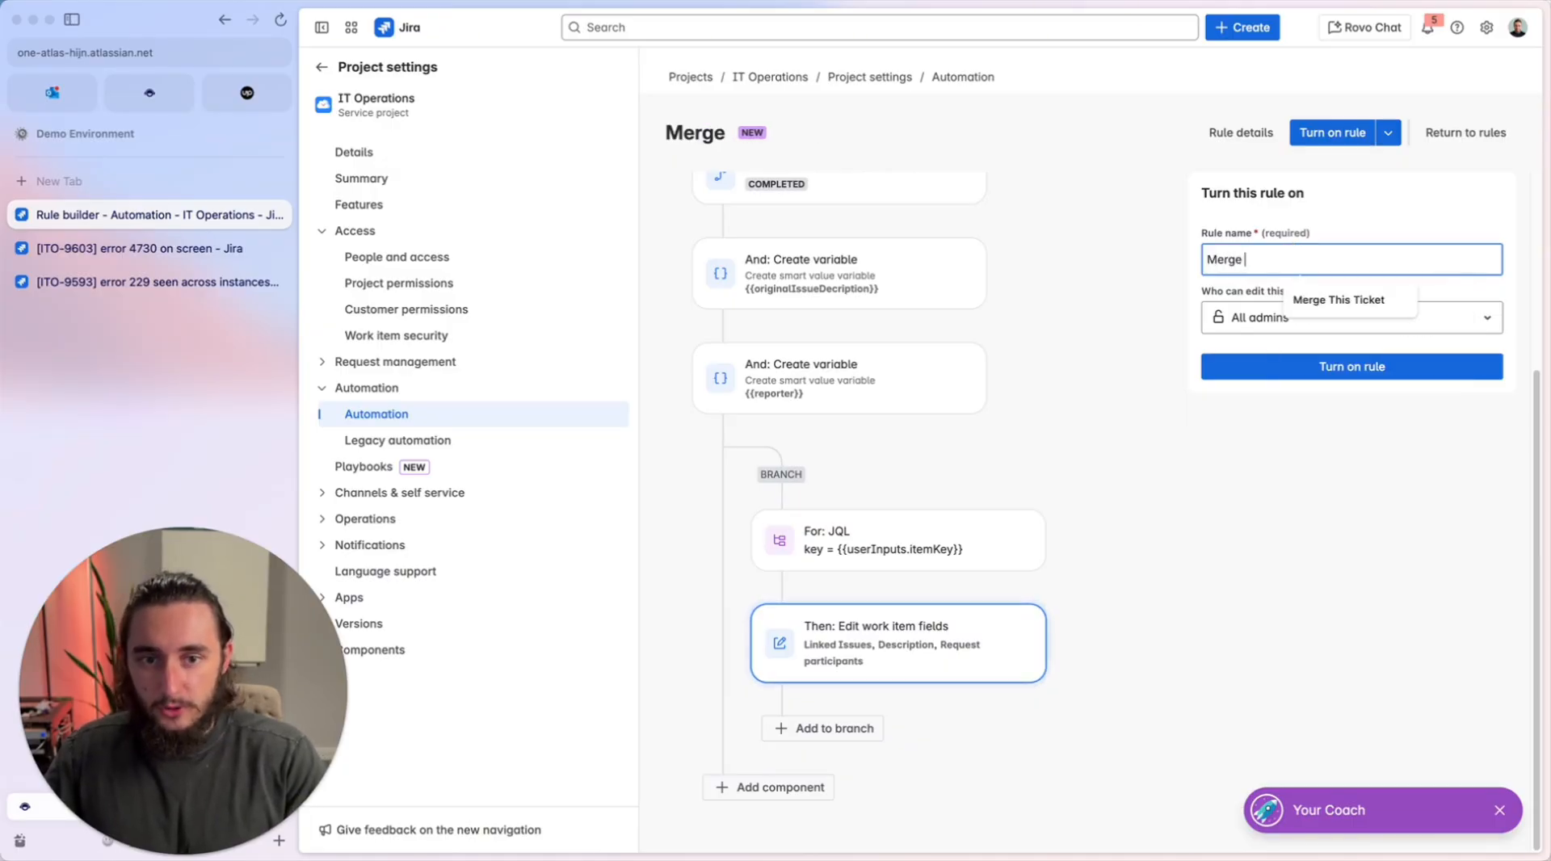
text(thic)
key(BackSpace)
key(BackSpace)
text(s )
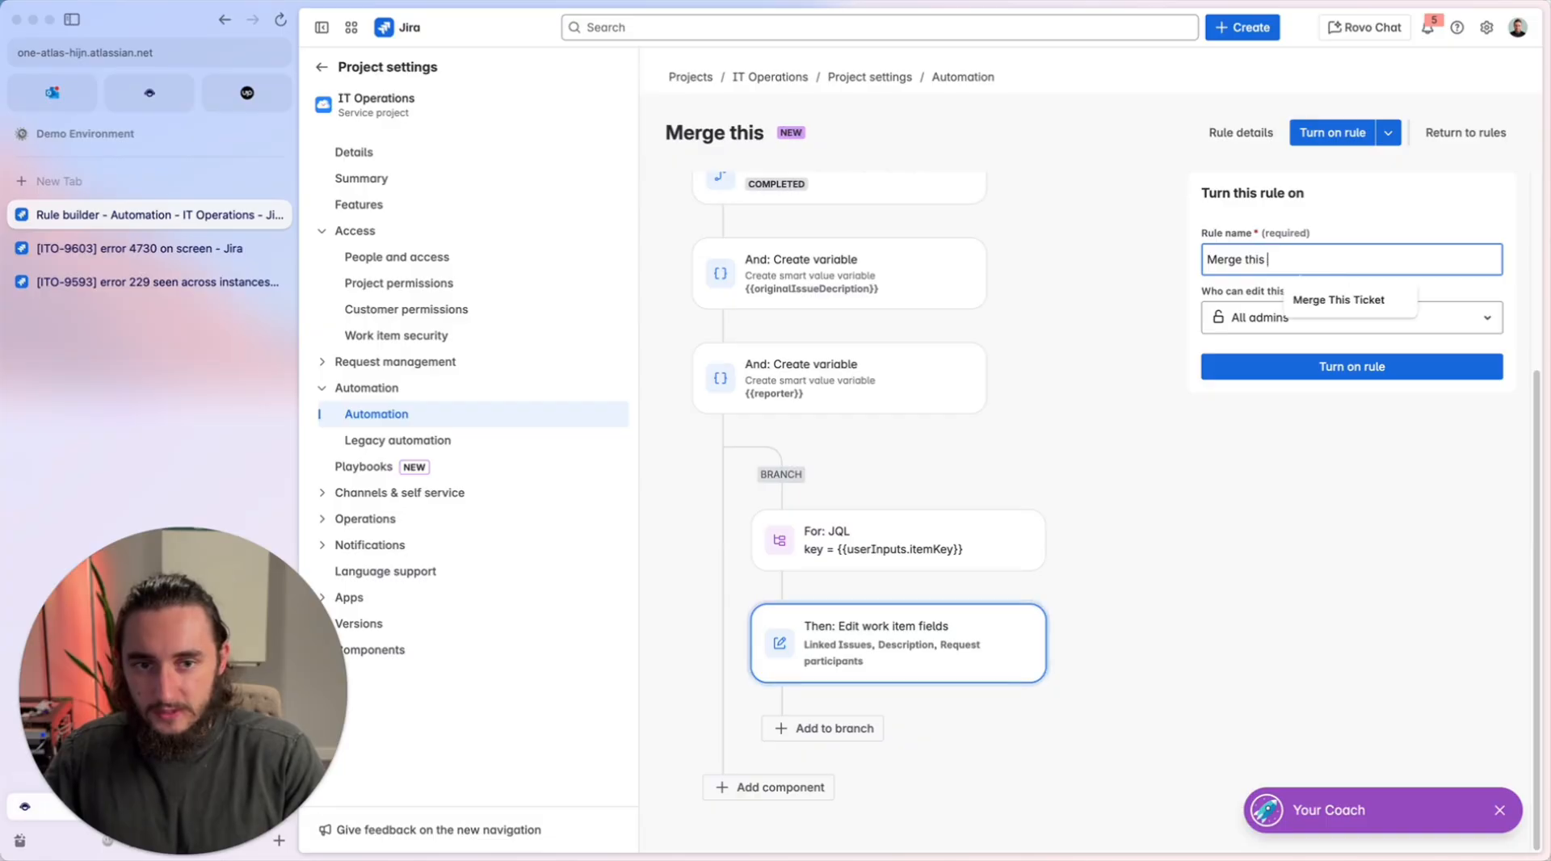
text(ticket)
click(1123, 223)
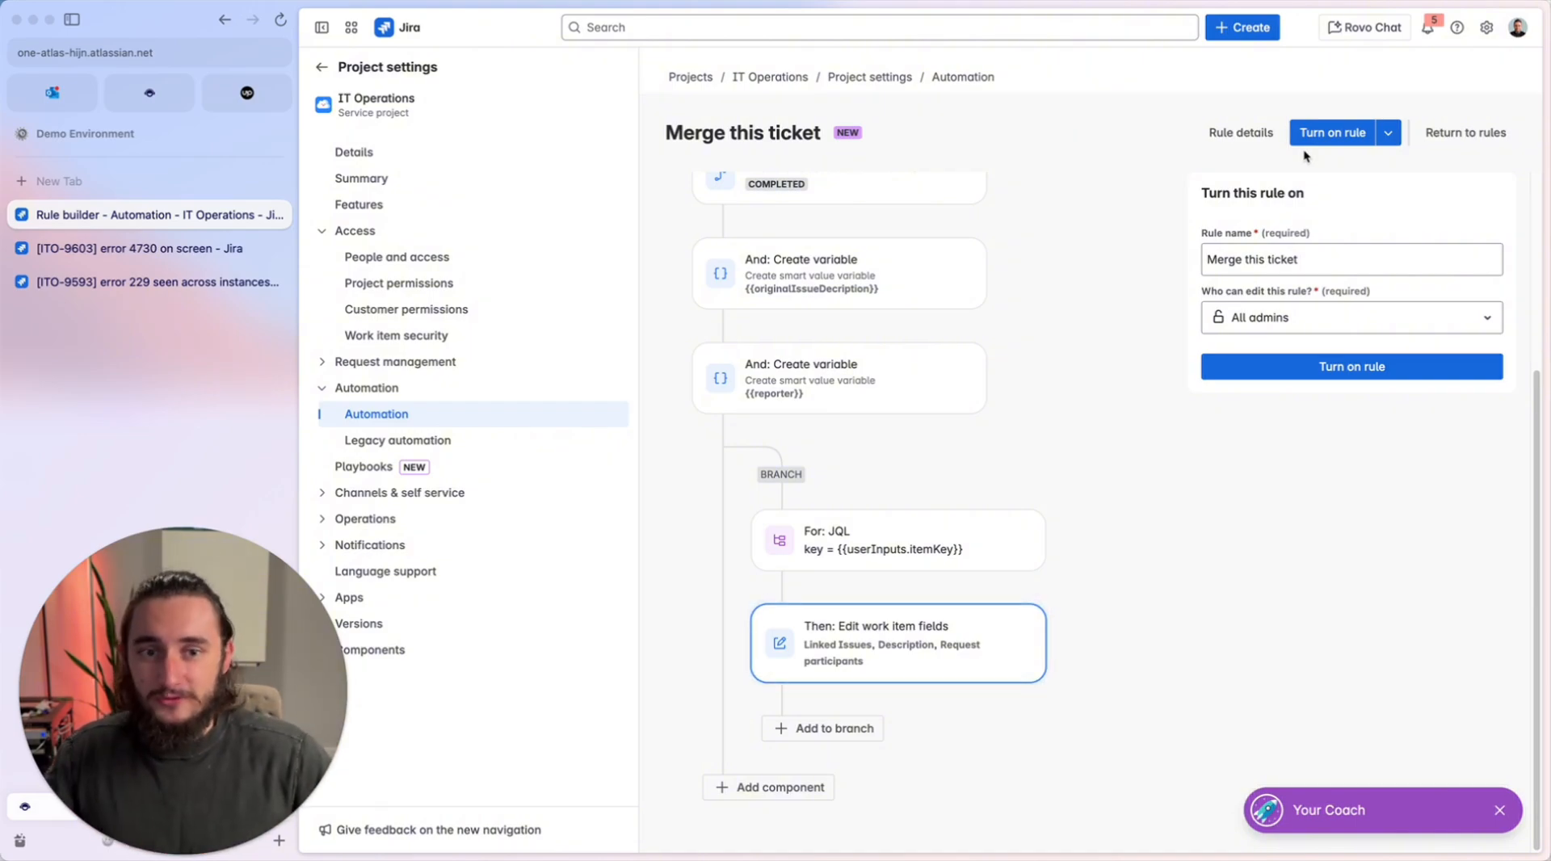
click(1333, 133)
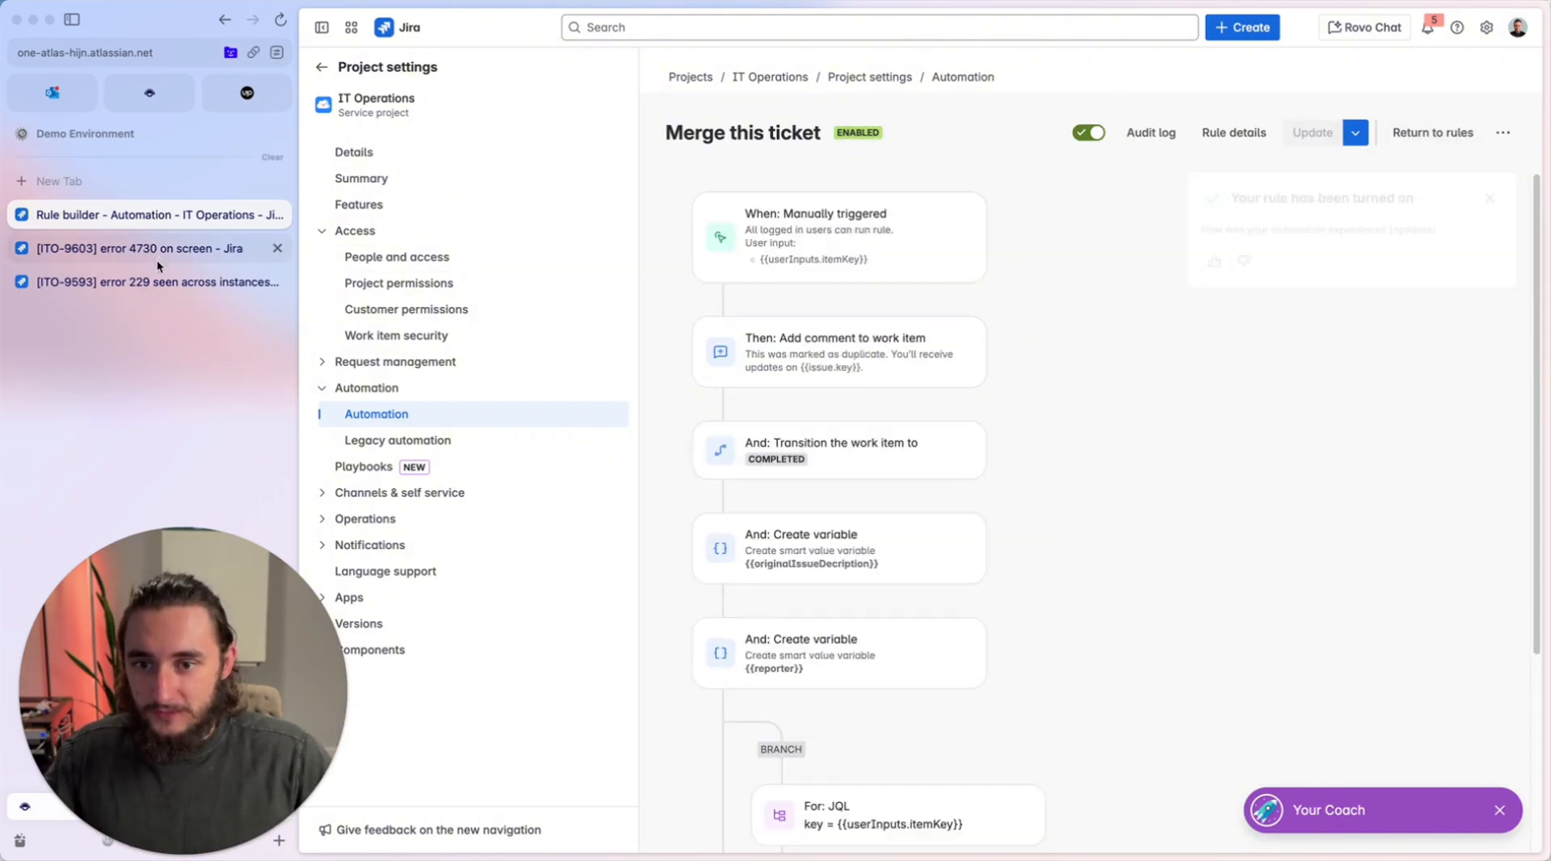
Run the Merge this ticket automation on ticket ITO-9593 with ITO-9603 as the key.
click(157, 274)
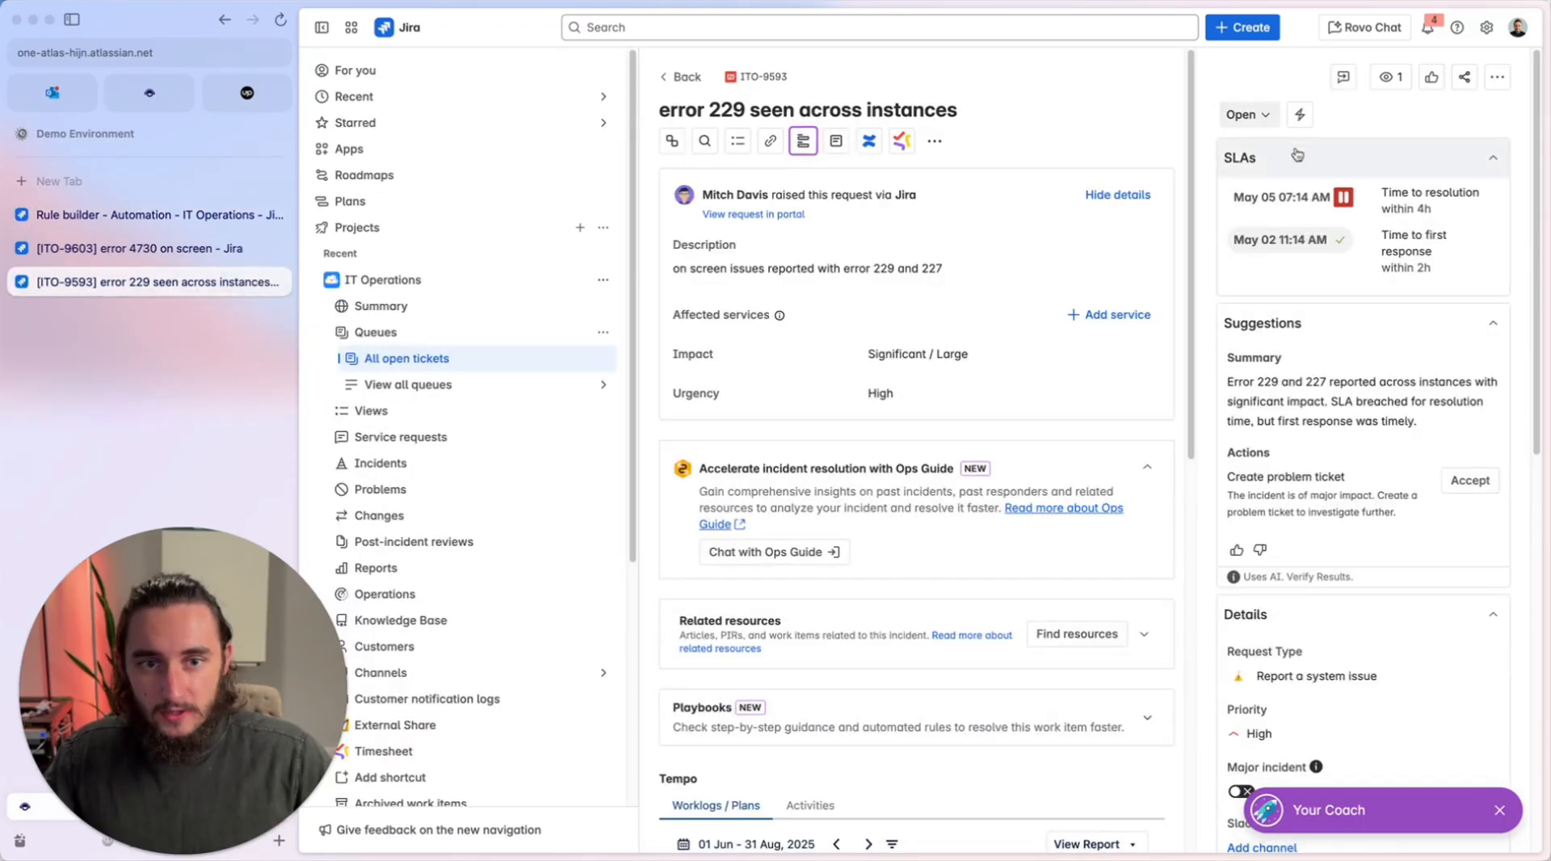
click(1300, 115)
click(1252, 189)
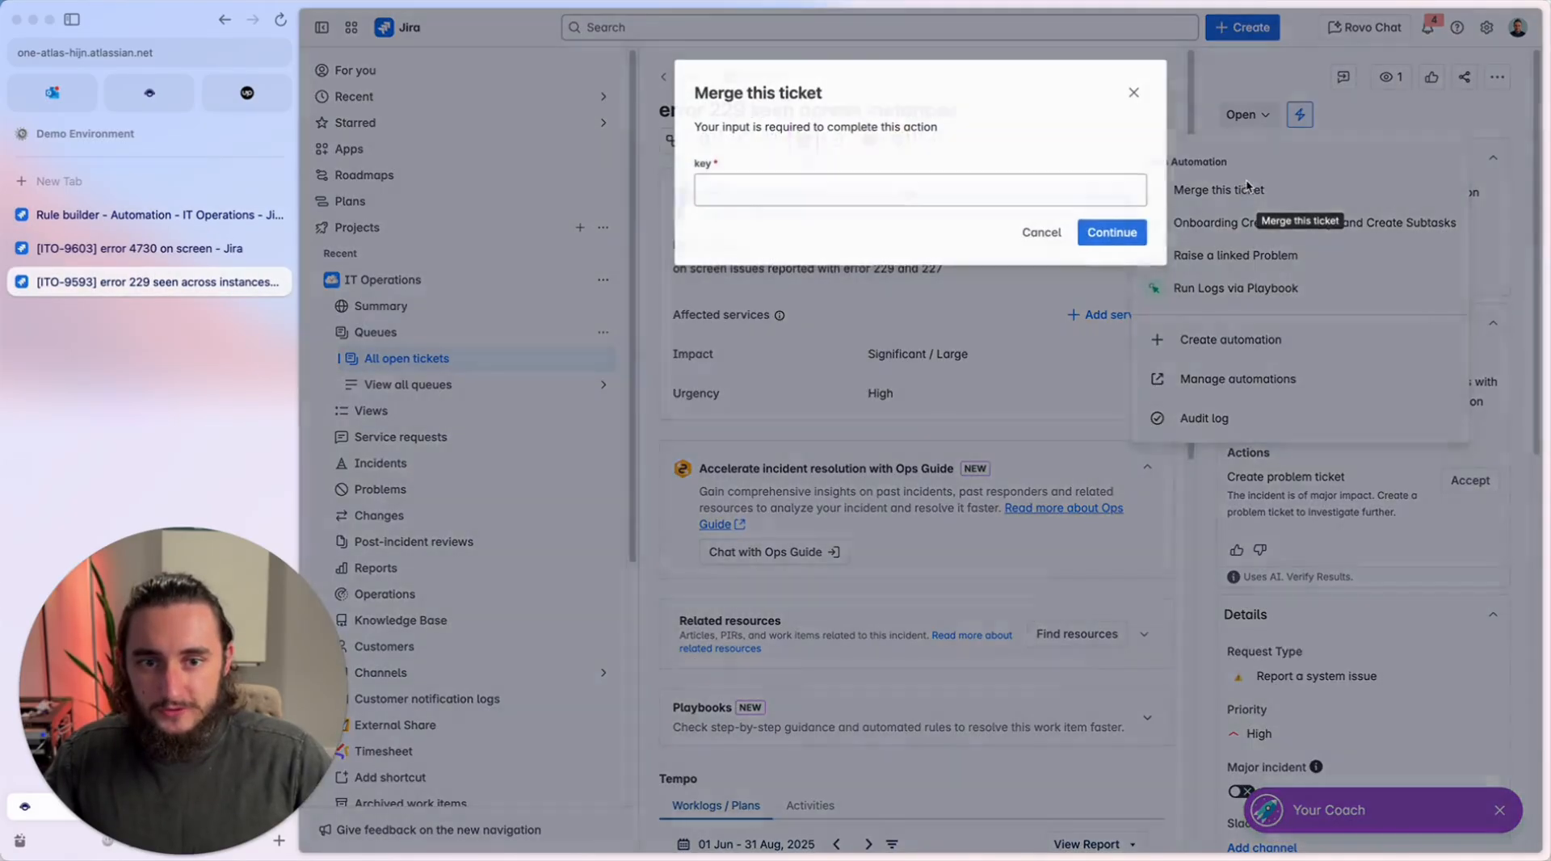
click(883, 184)
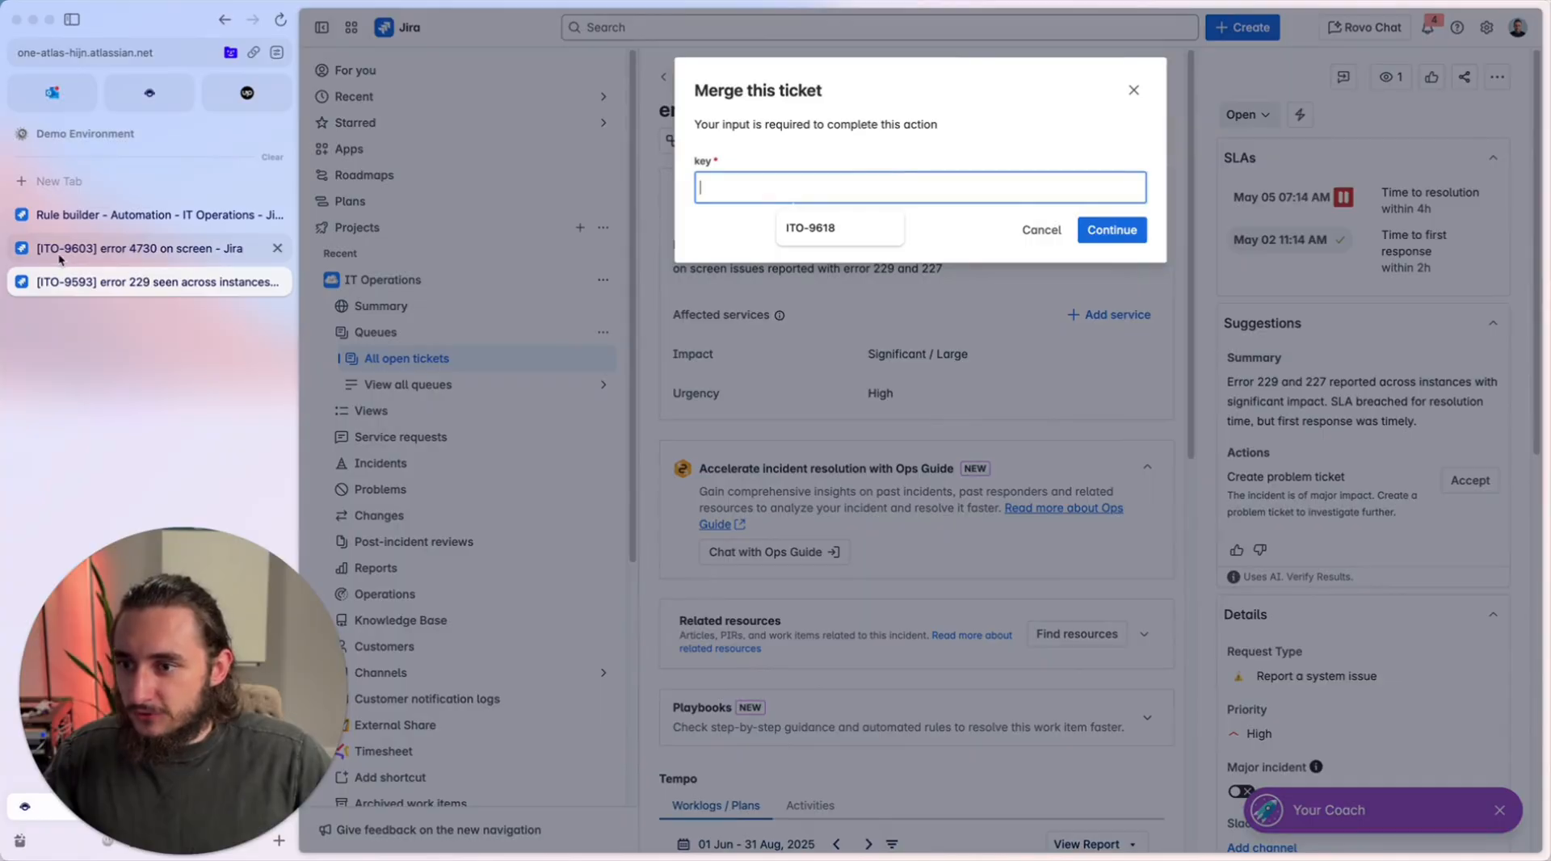
text(ITO)
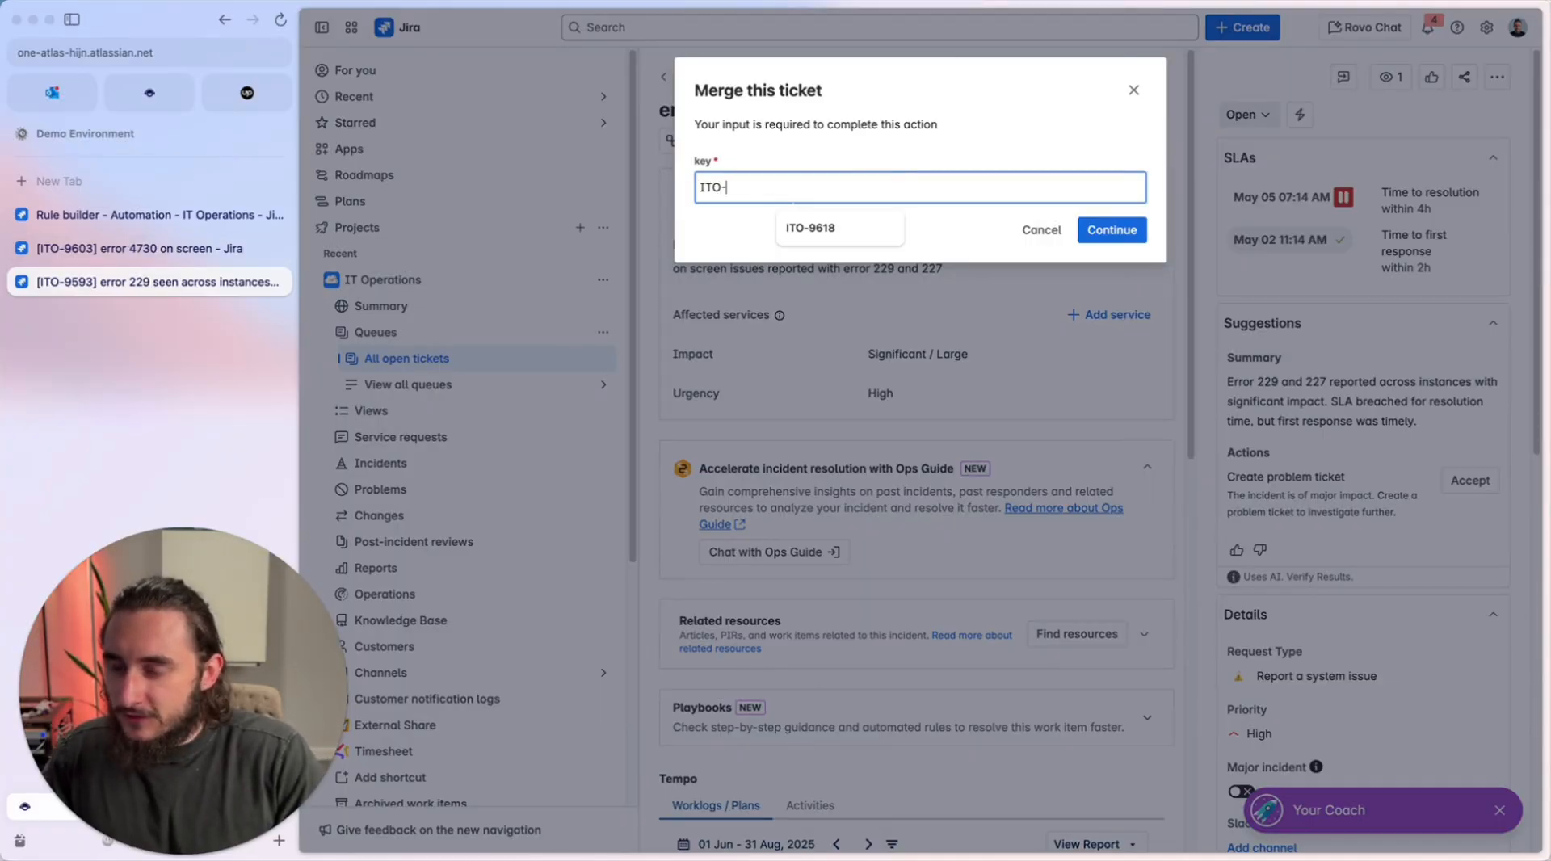
text(-9603)
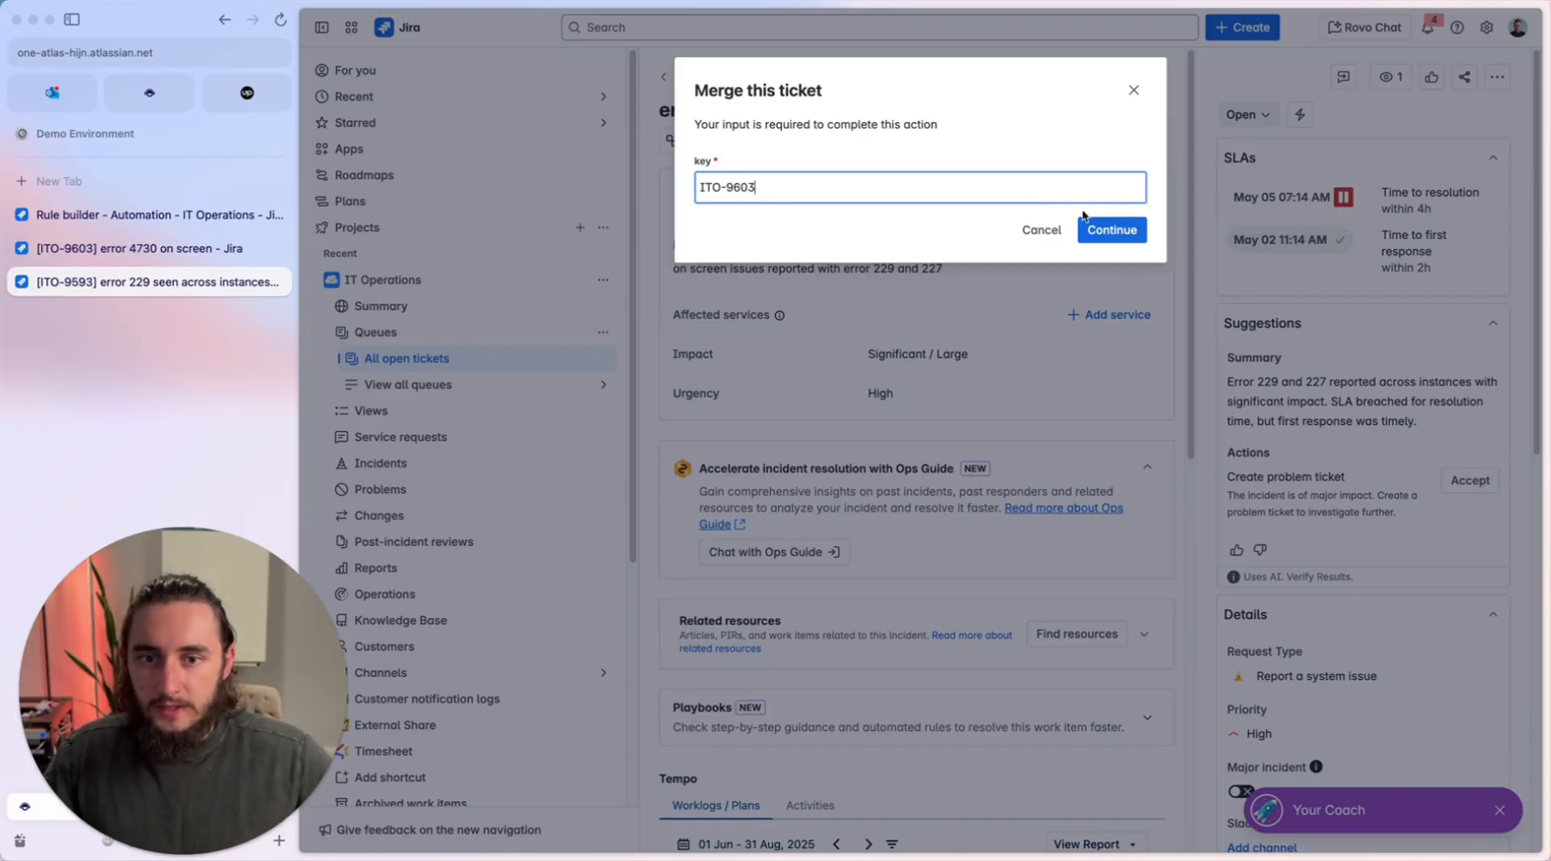
click(1111, 230)
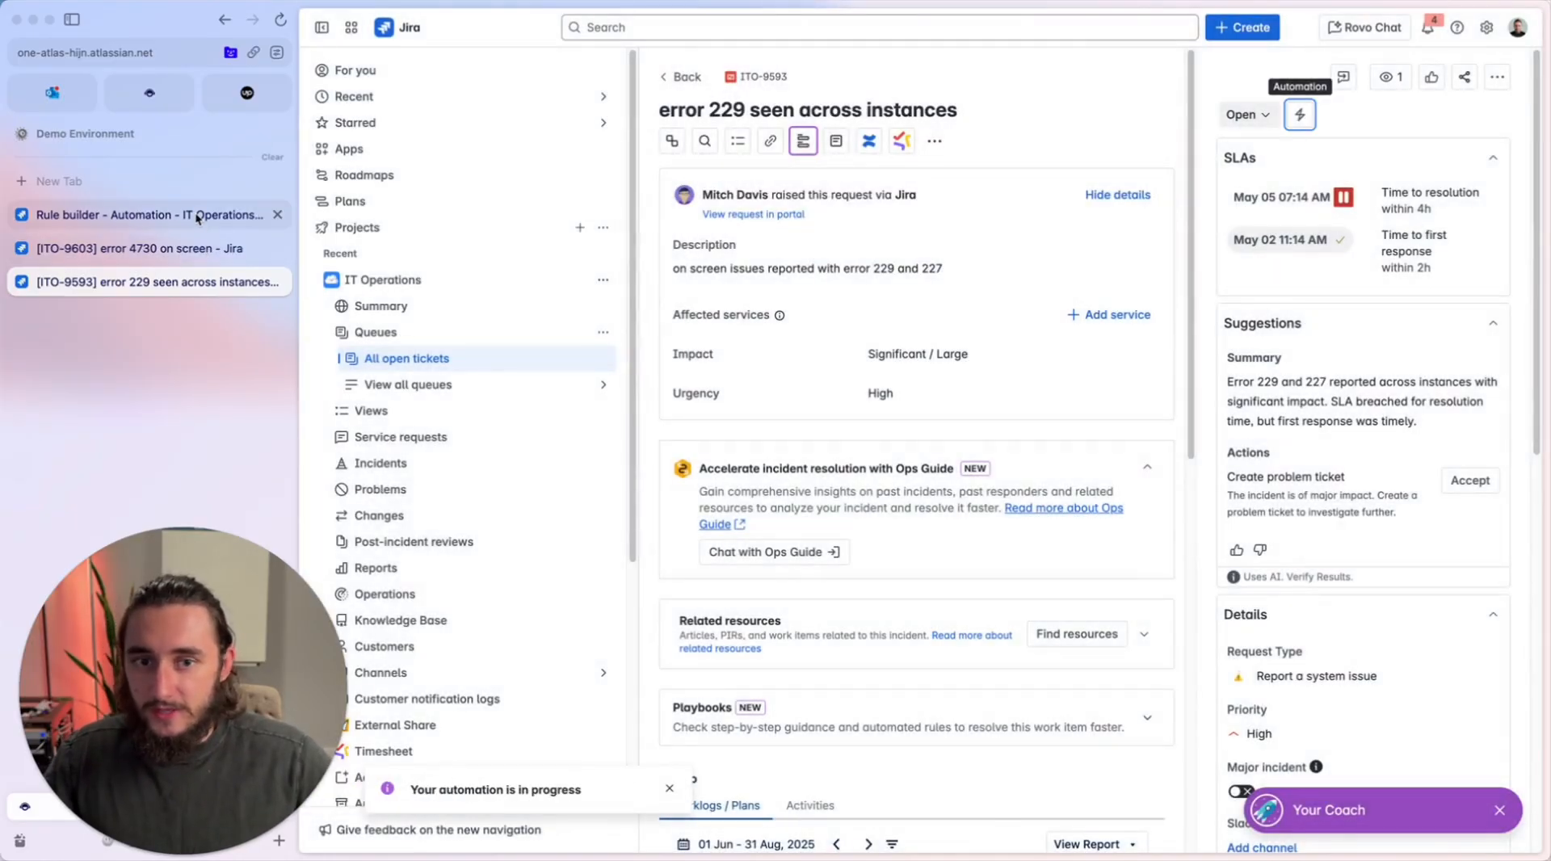
Check the rule's audit log, refresh it and expand the details of the latest Merge this ticket run.
click(196, 215)
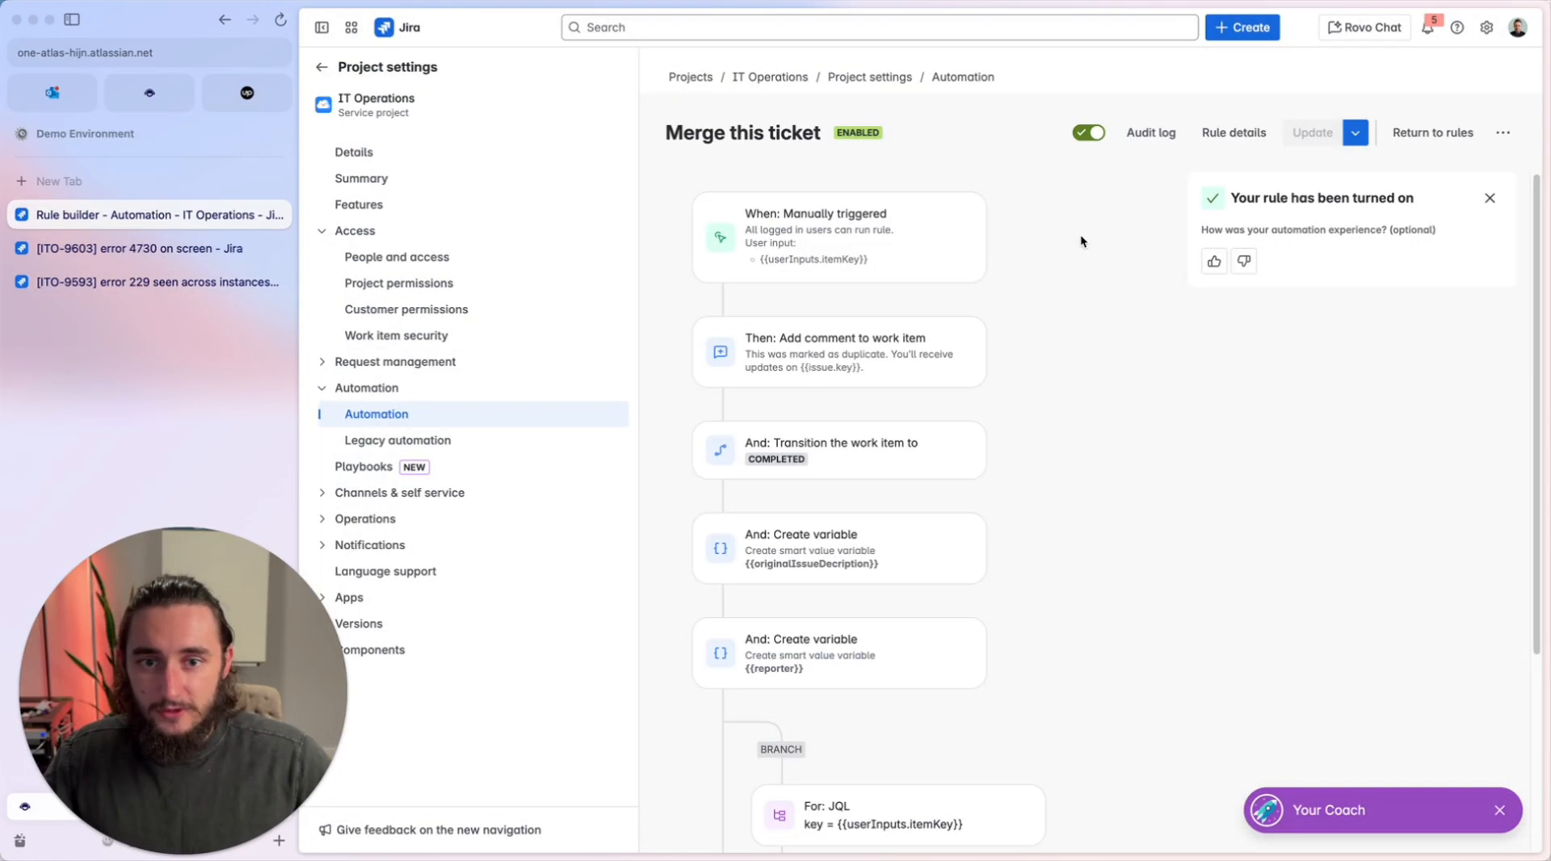
click(1152, 133)
click(1468, 362)
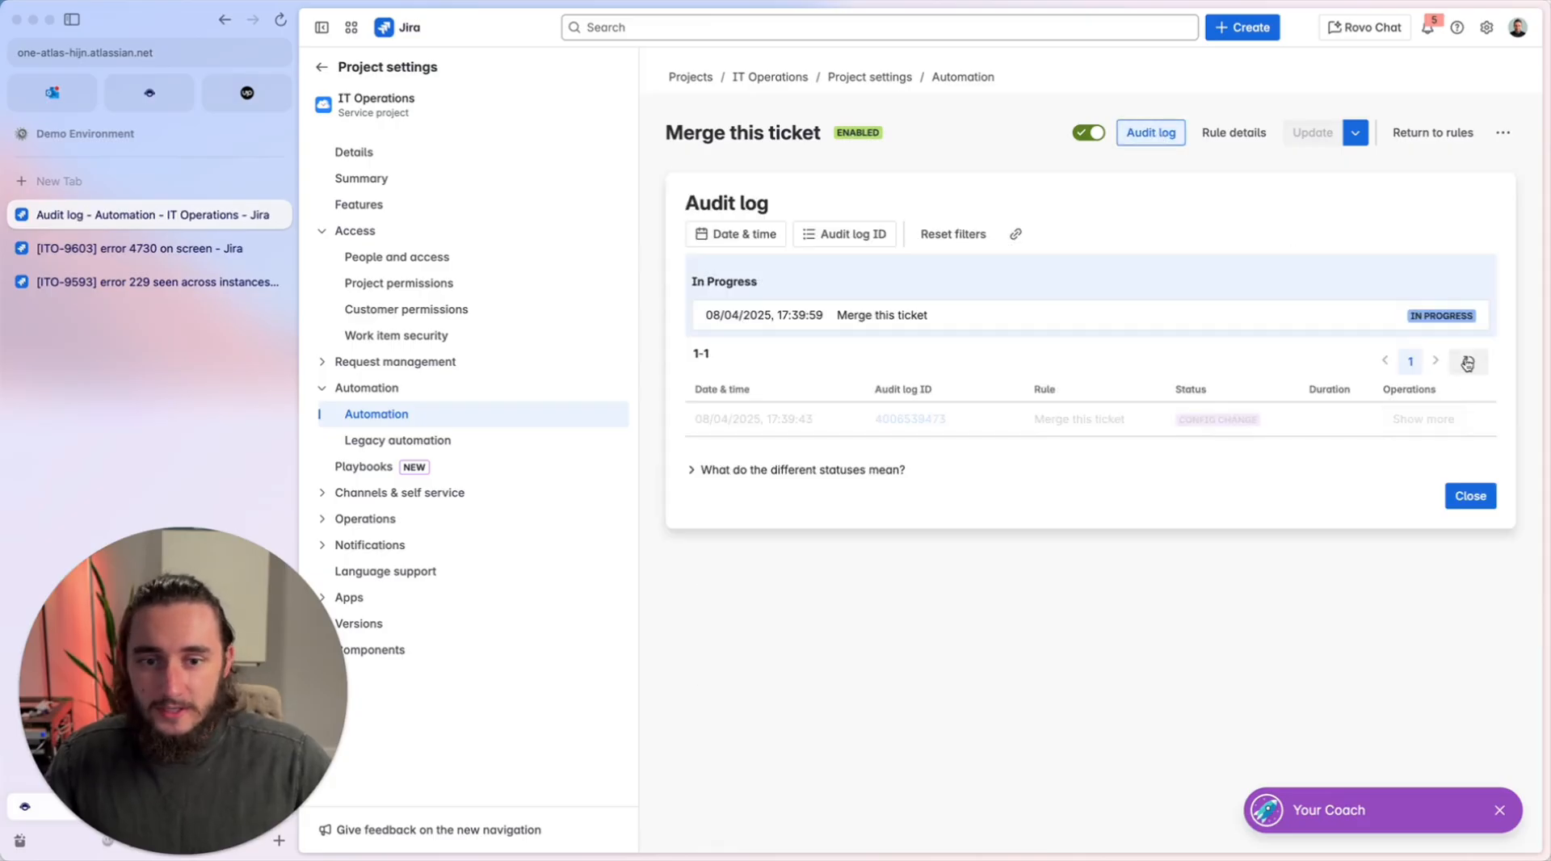
click(1468, 362)
click(1468, 362)
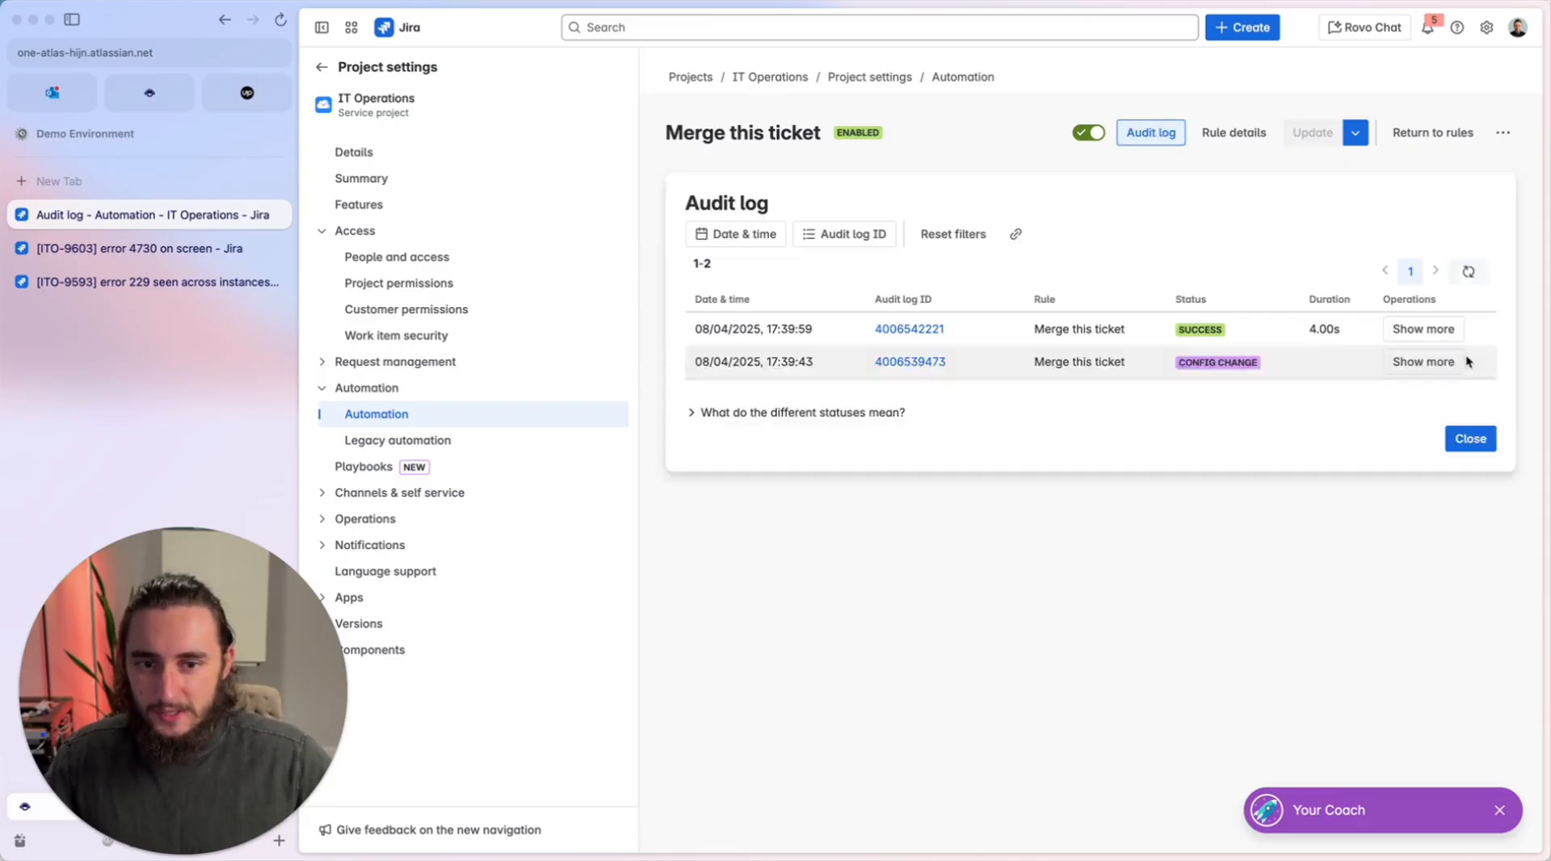
click(1446, 337)
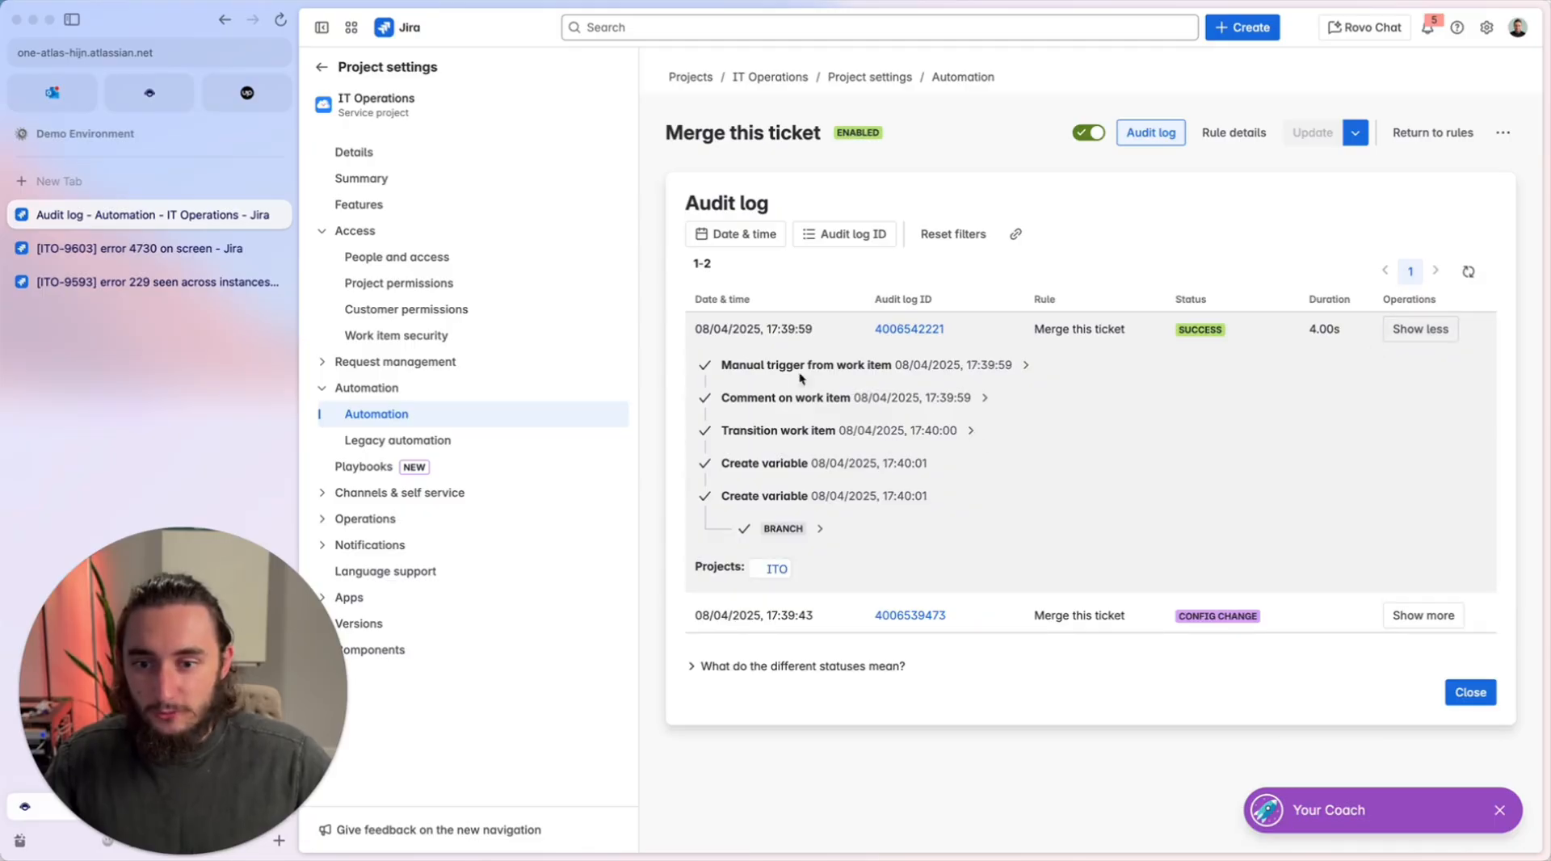
Examine the status, linked work items and comments of ticket ITO-9593.
click(157, 282)
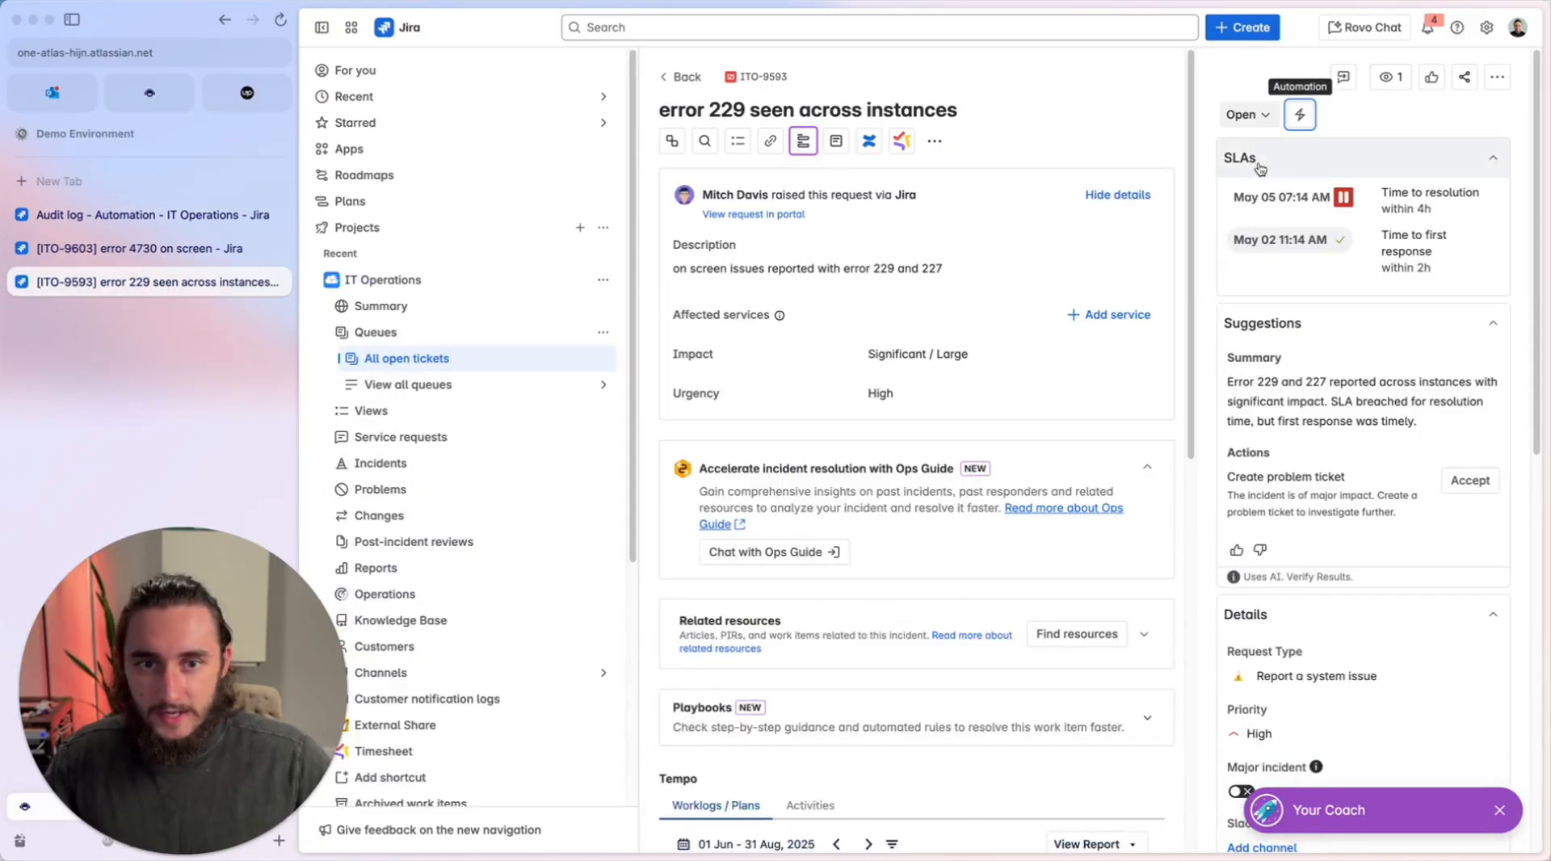
scroll(1048, 345, down, 2)
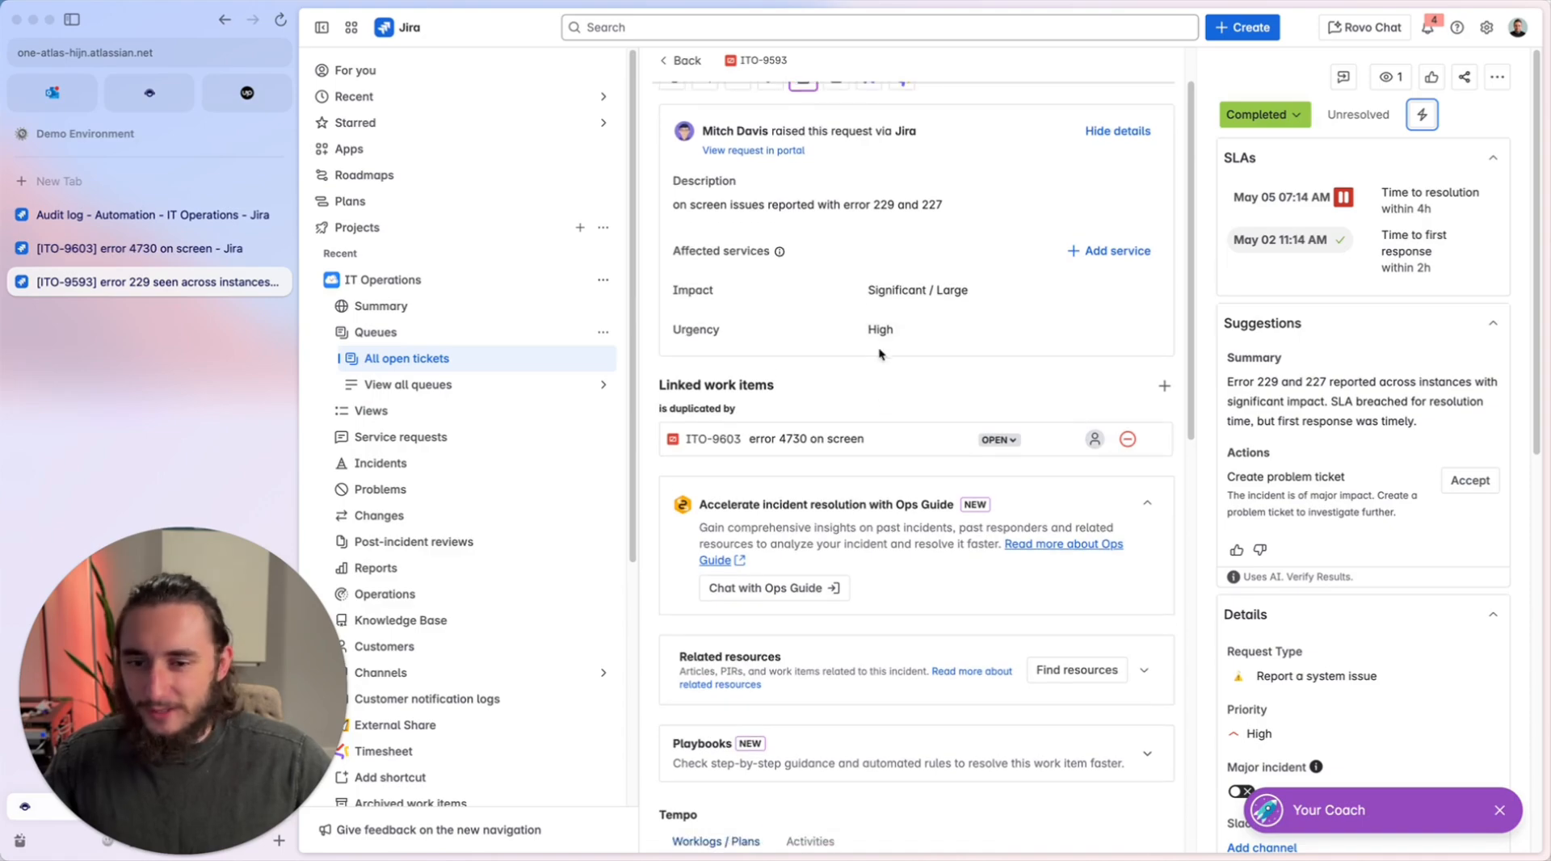
scroll(883, 409, down, 5)
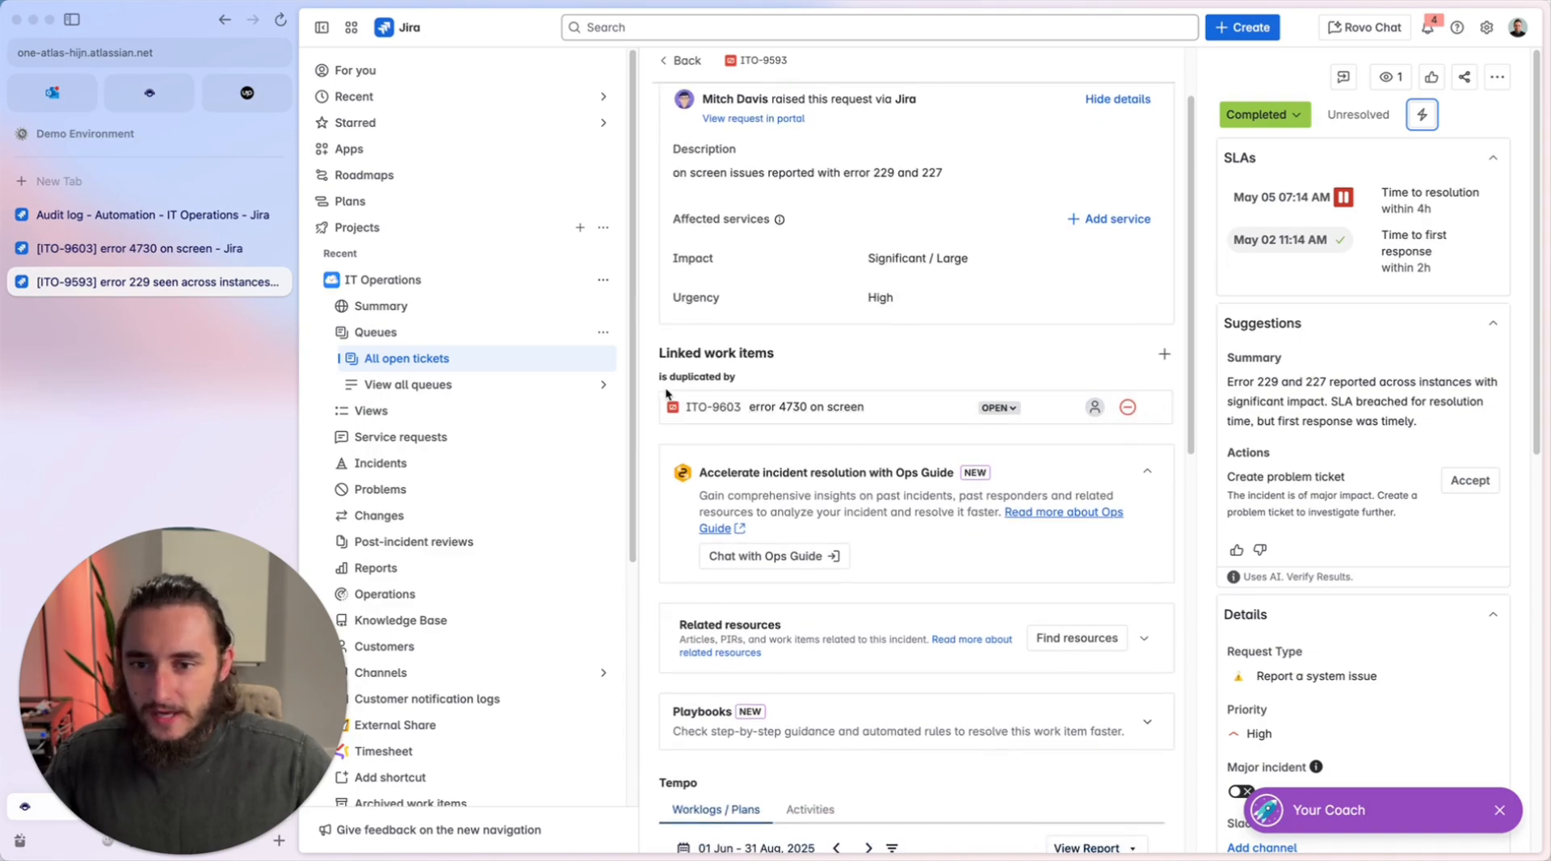
scroll(735, 414, down, 12)
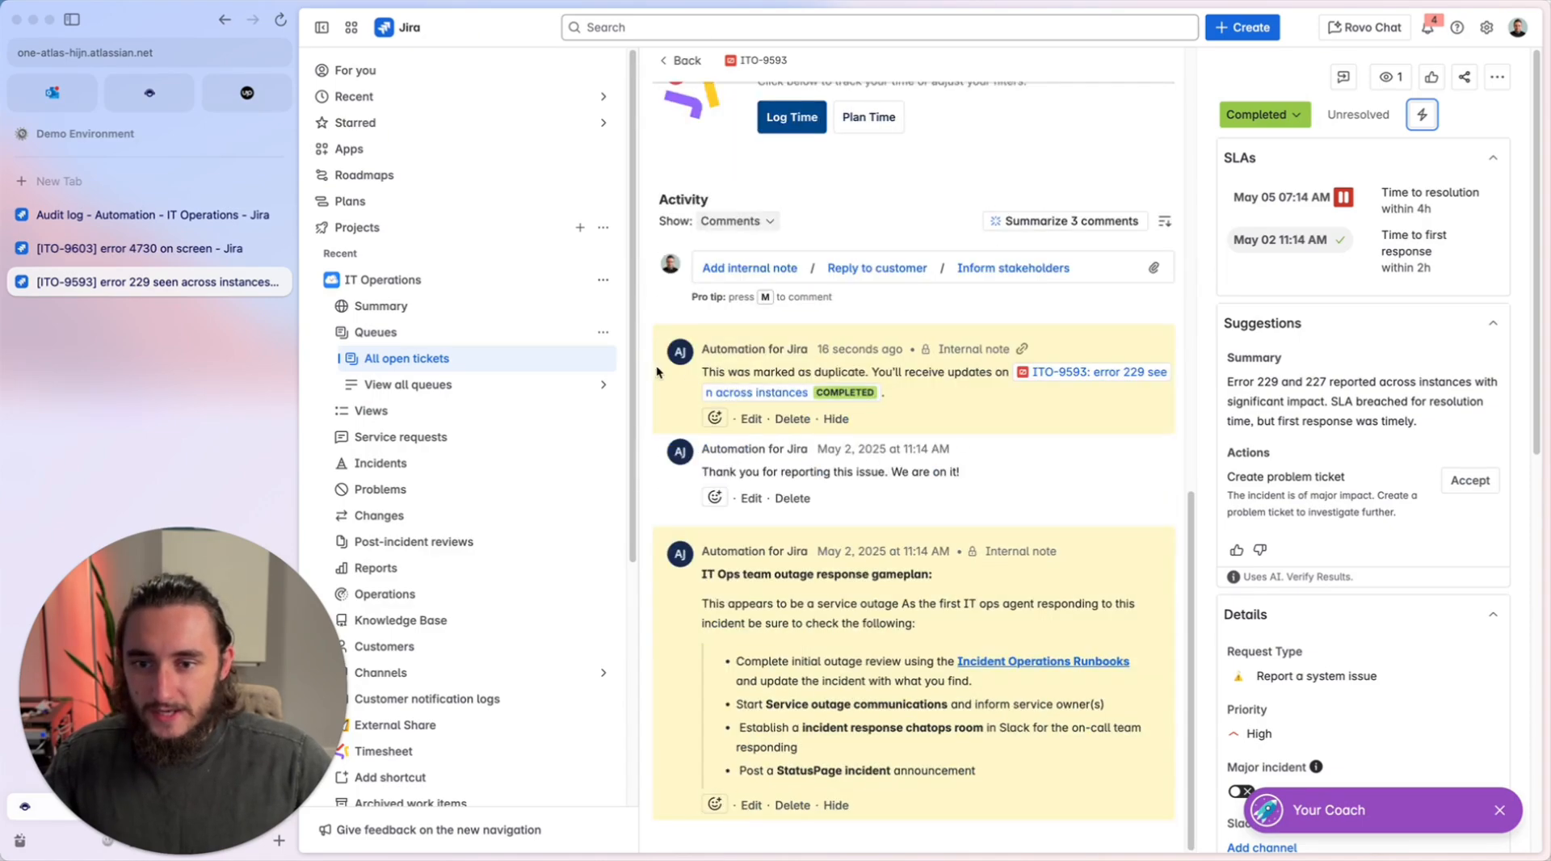
Examine the merged description, linked work items and comments of ITO-9603, leaving its description unedited, and go back to ITO-9593.
click(139, 248)
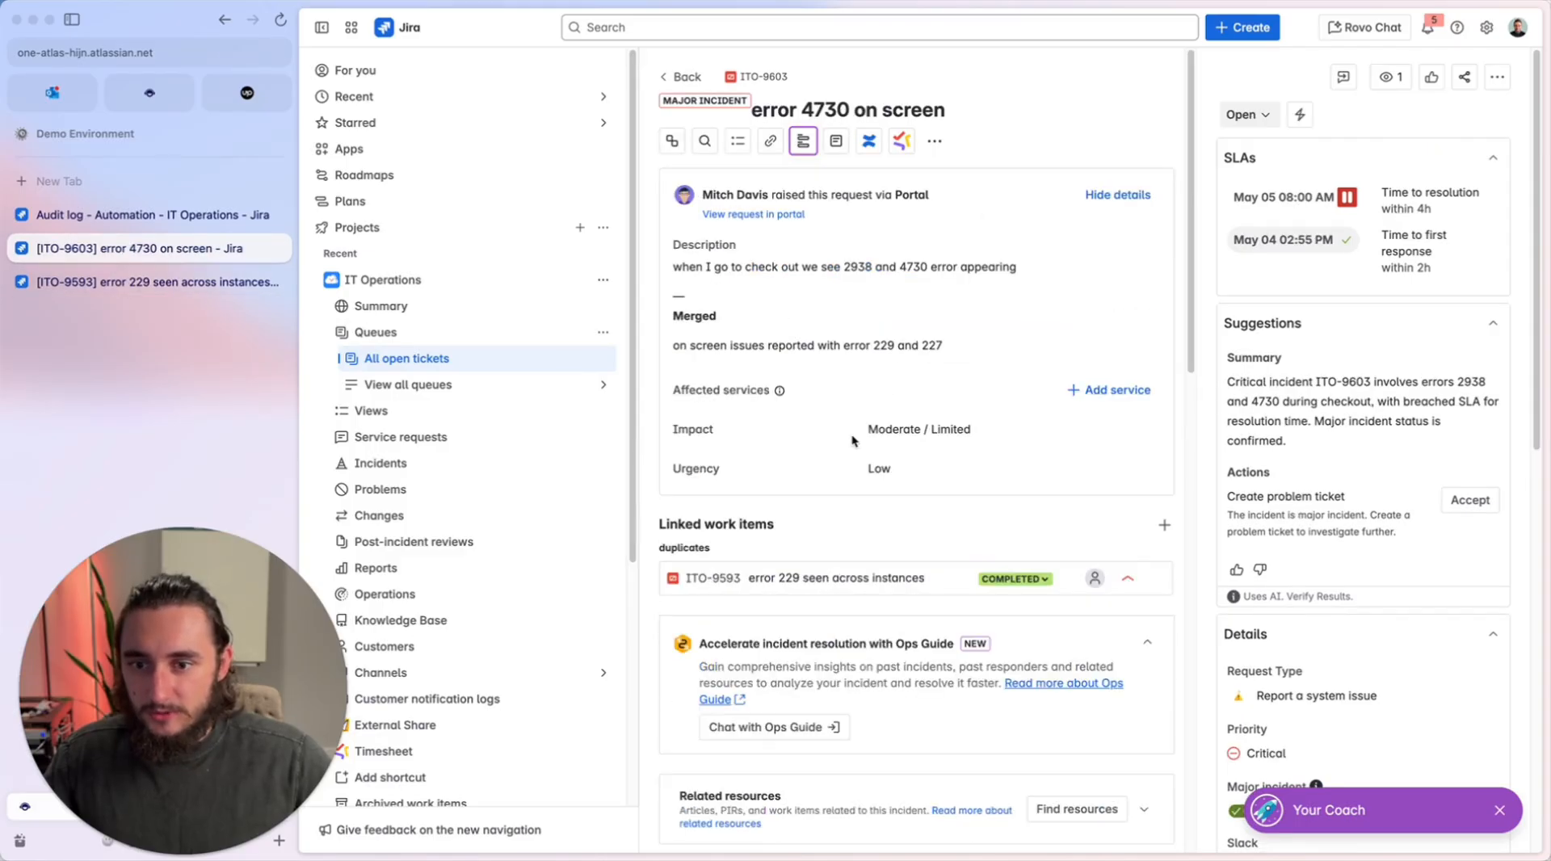
scroll(852, 434, down, 1)
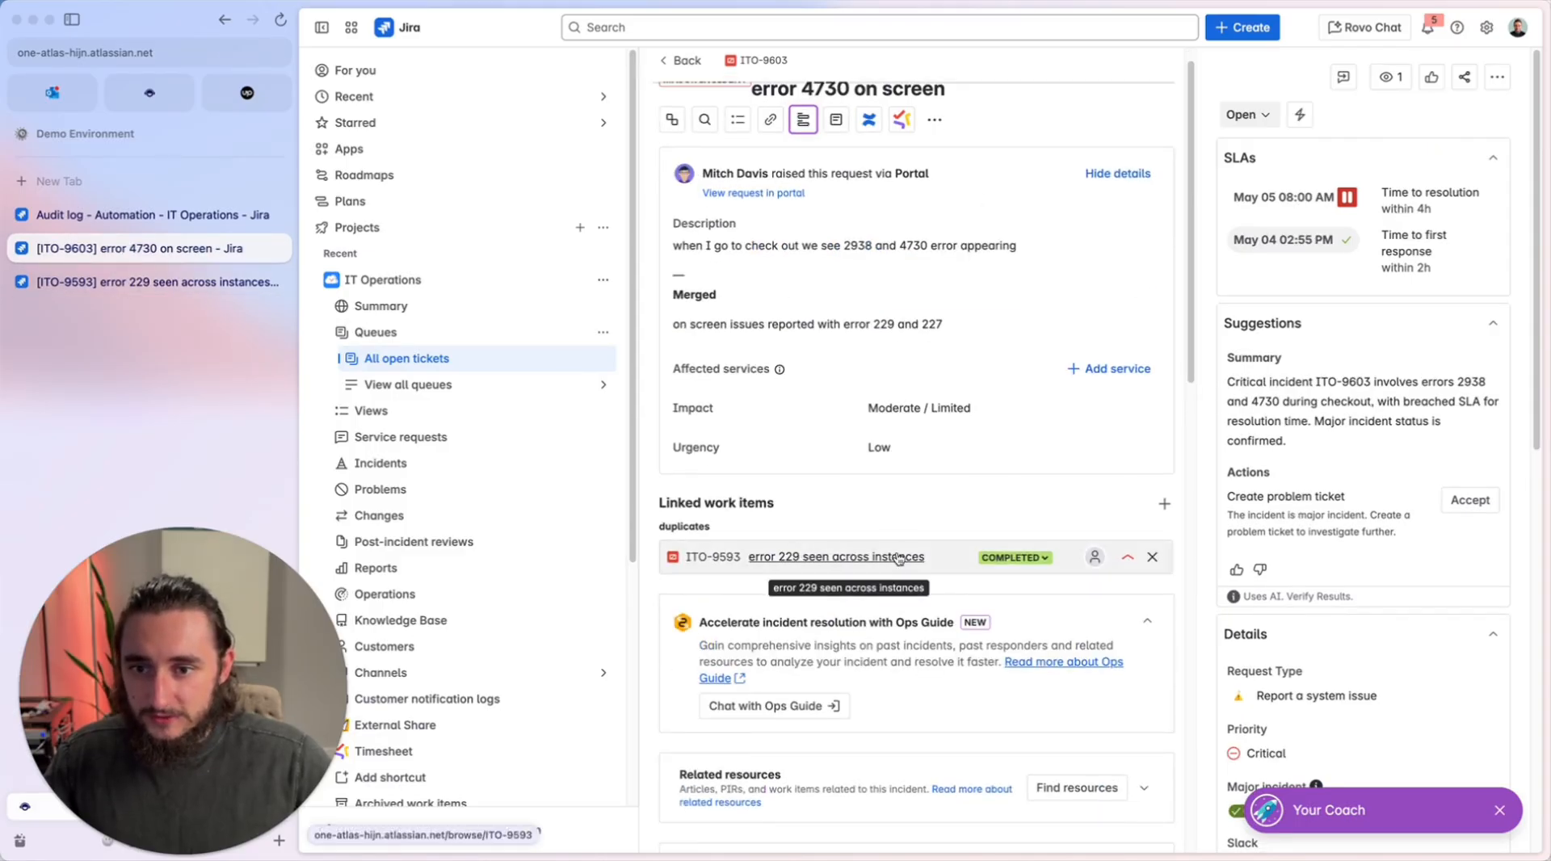
click(779, 270)
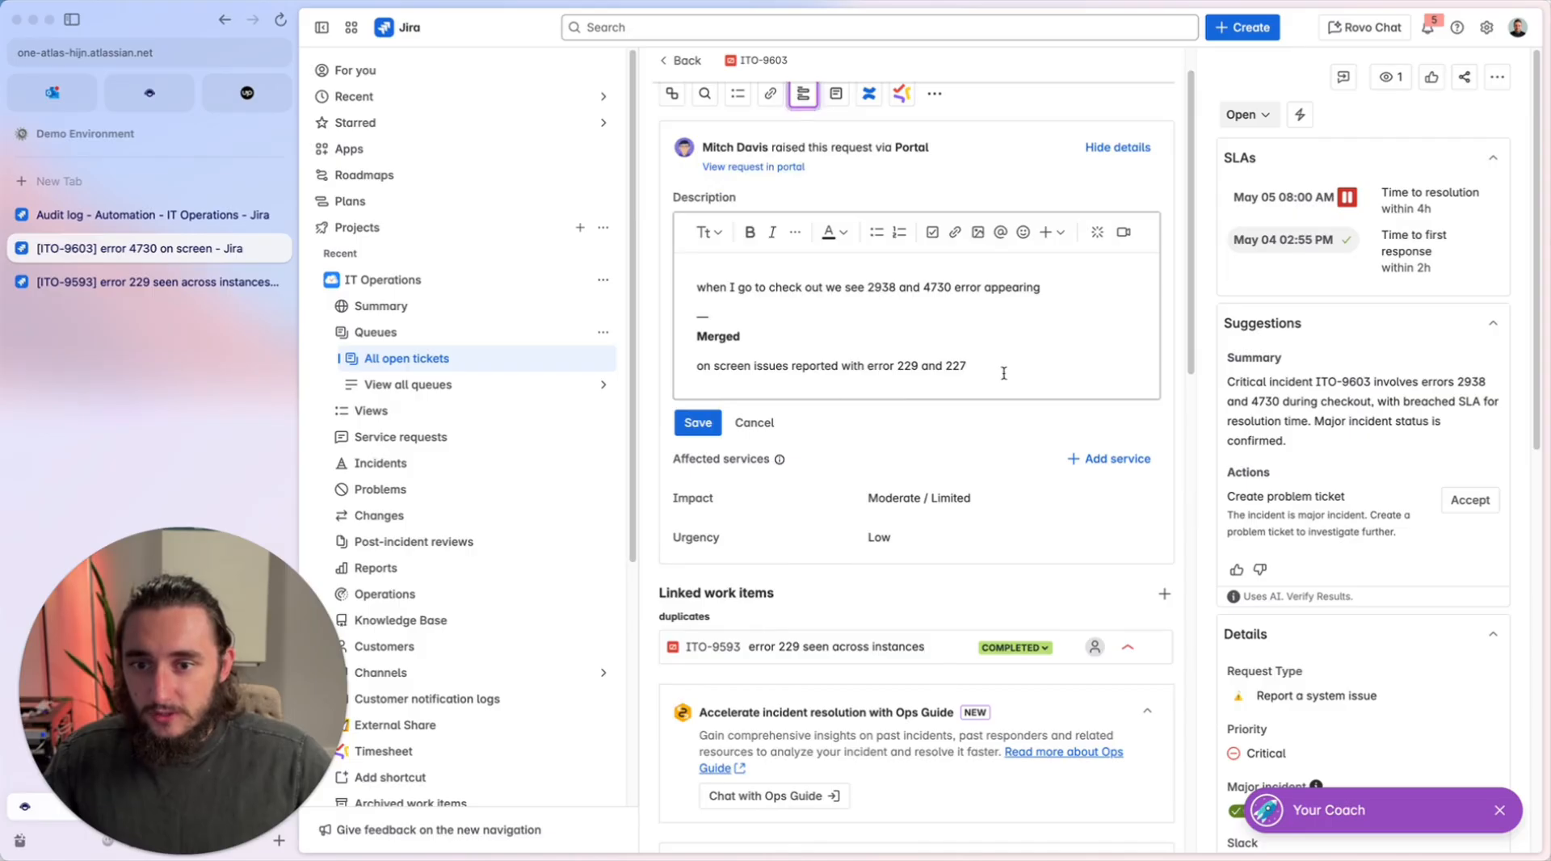
drag(1003, 373, 716, 322)
click(943, 363)
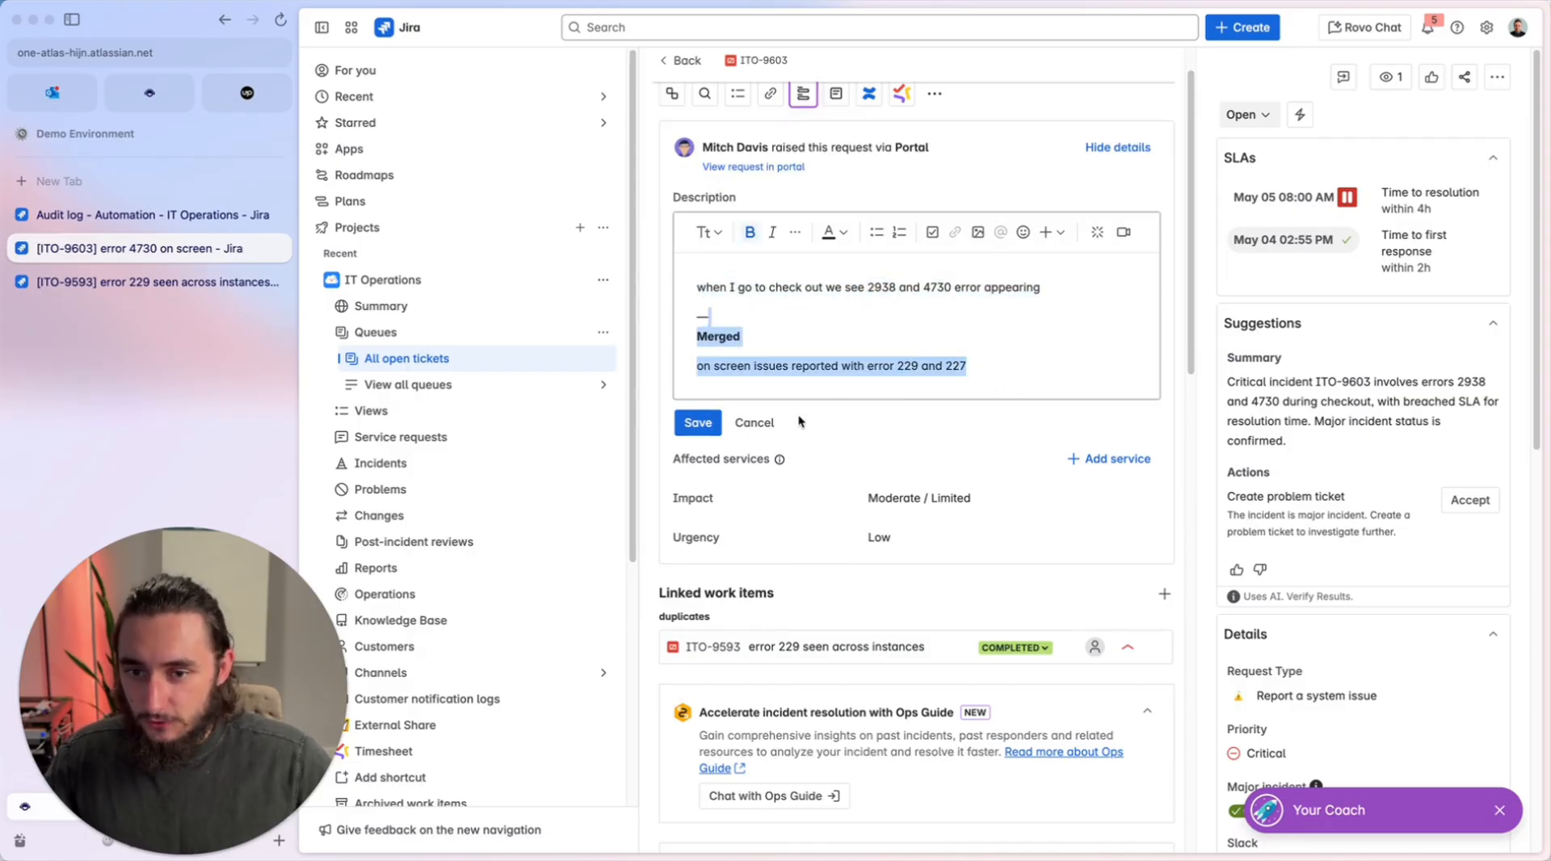
click(778, 423)
scroll(929, 386, down, 10)
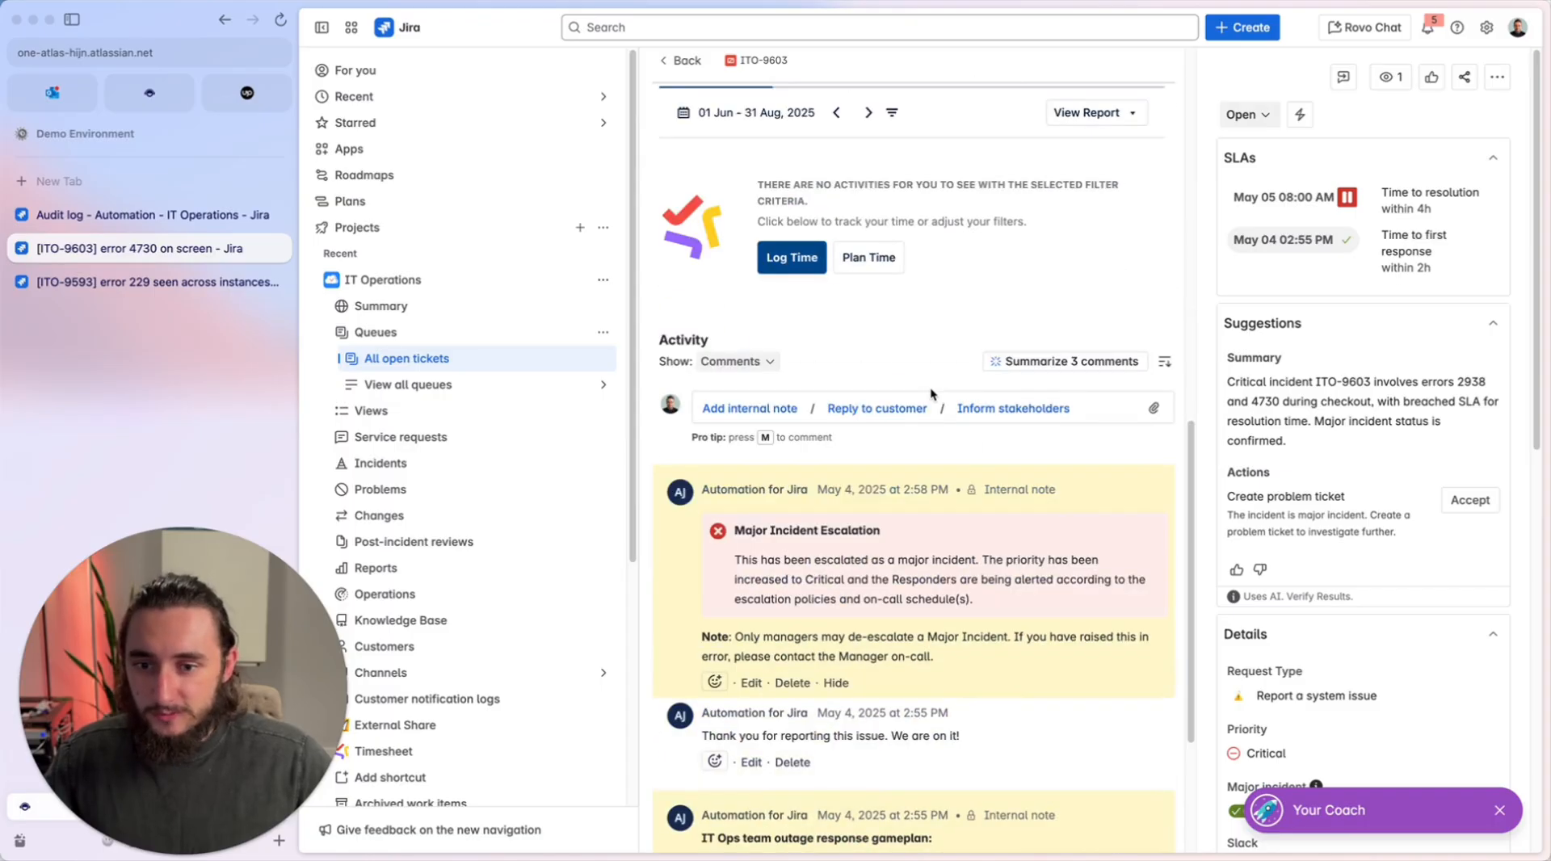
scroll(887, 406, up, 5)
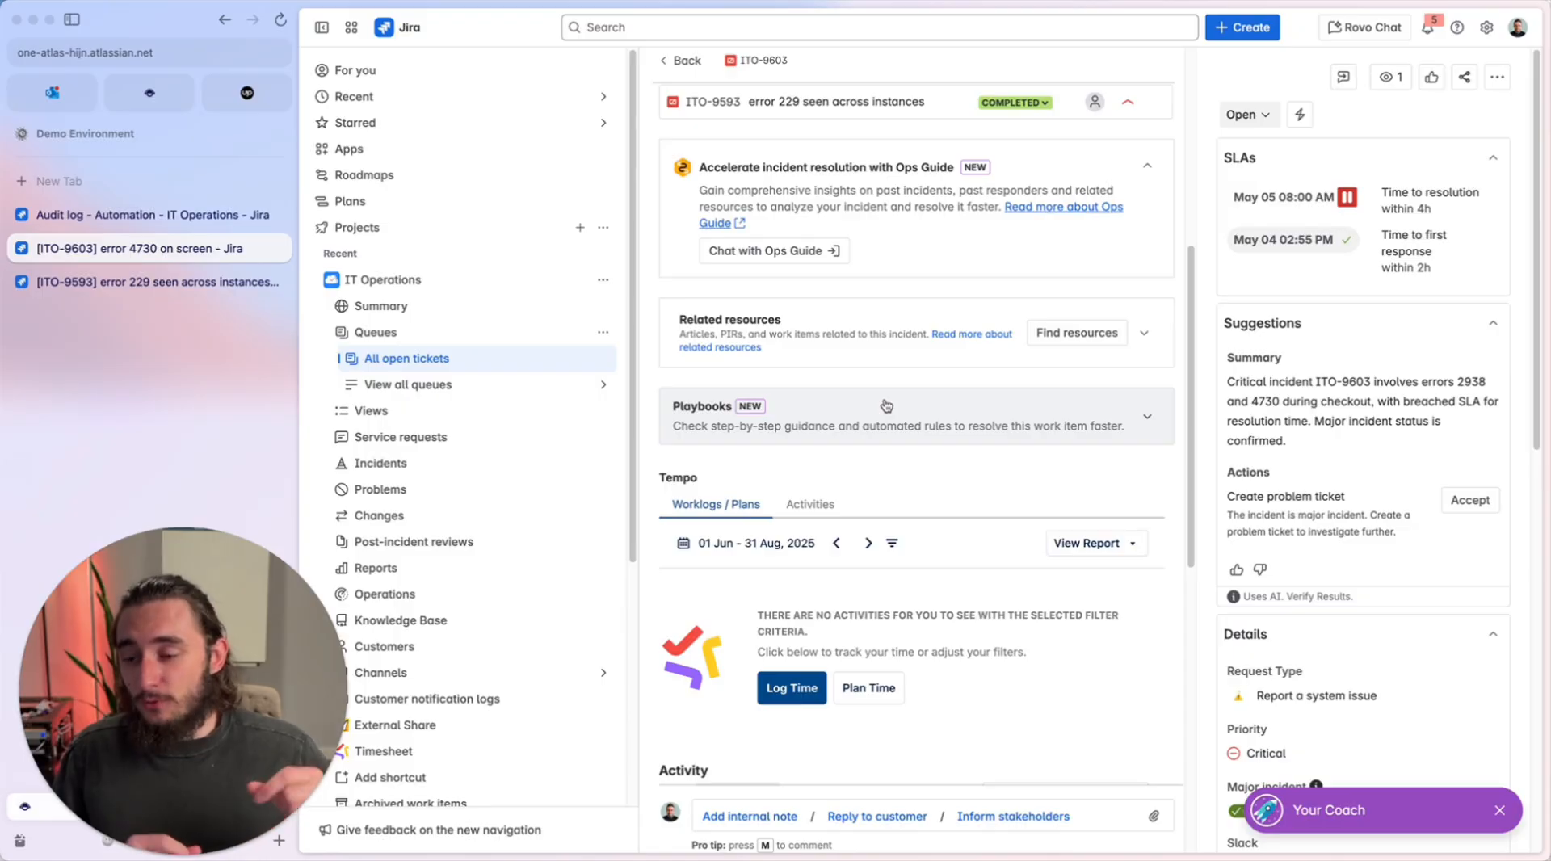
click(170, 283)
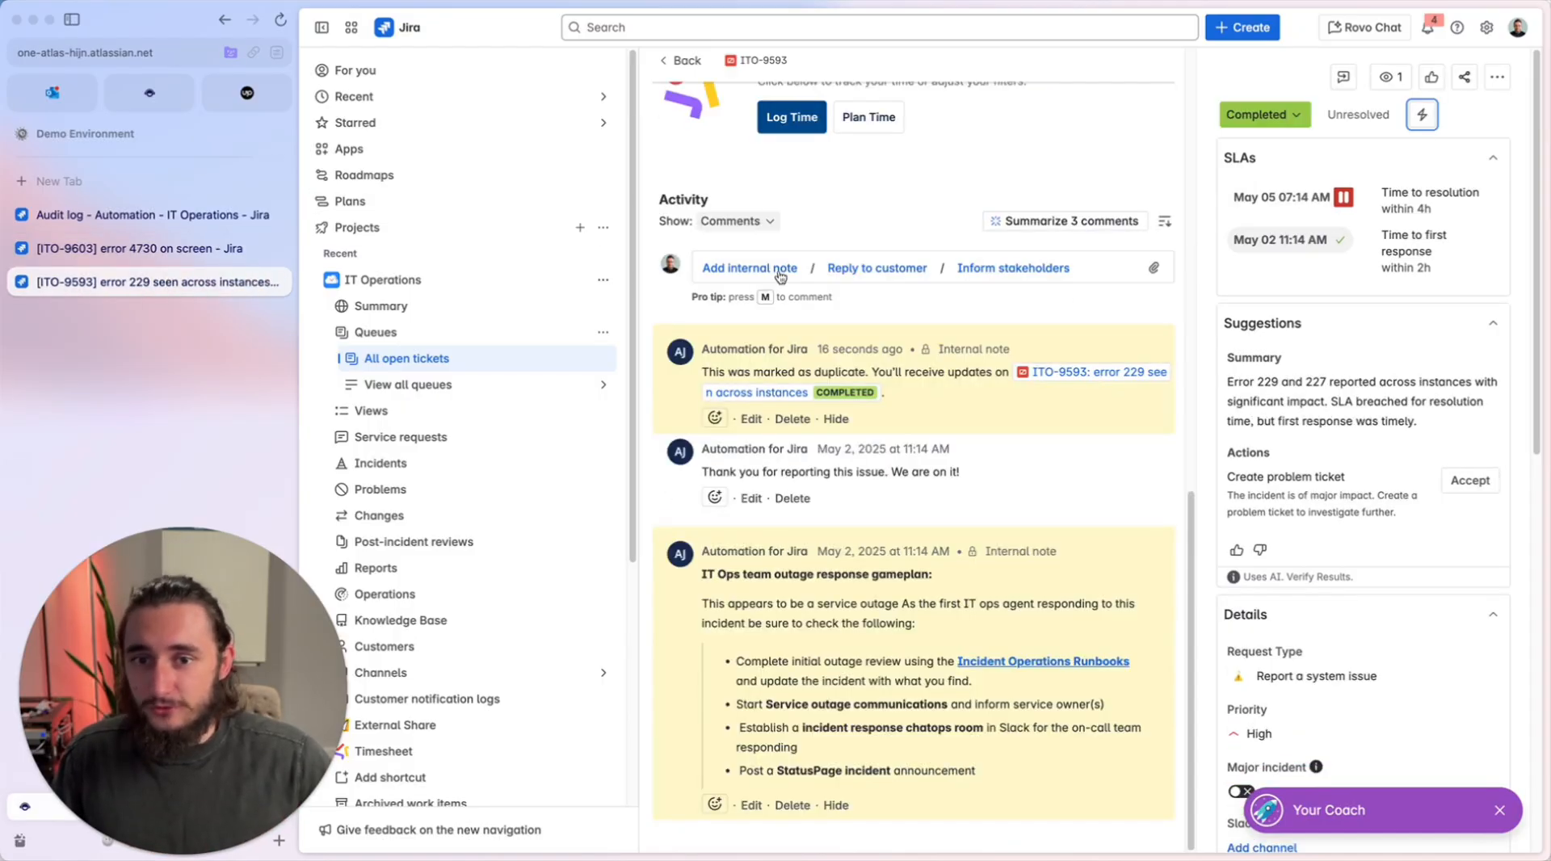
Return from the audit log to the IT Operations automation rules list and look through the listed rules.
click(187, 214)
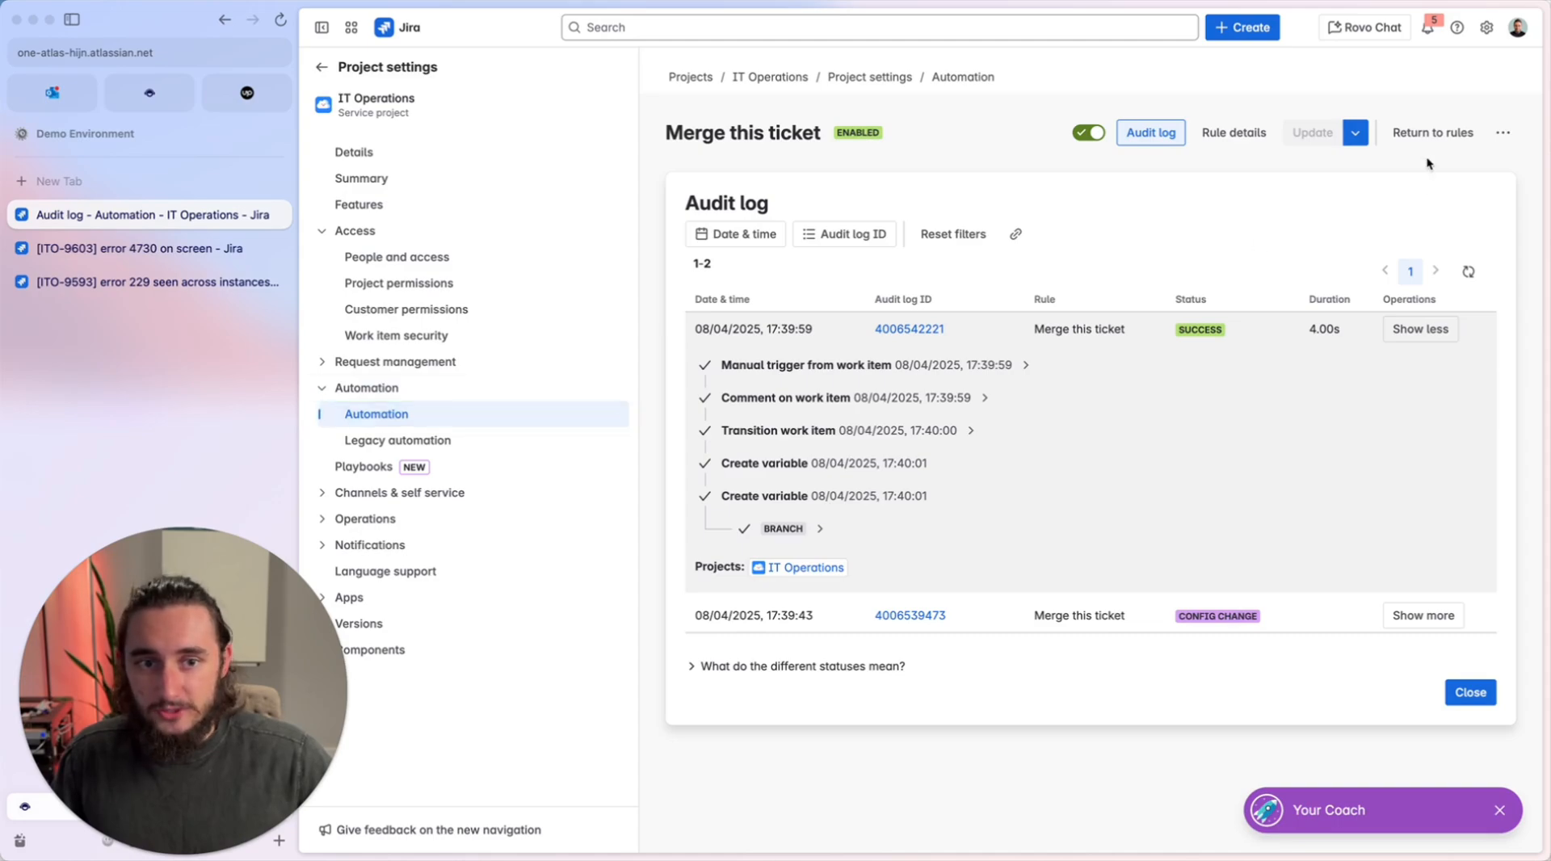
click(1429, 136)
click(1477, 110)
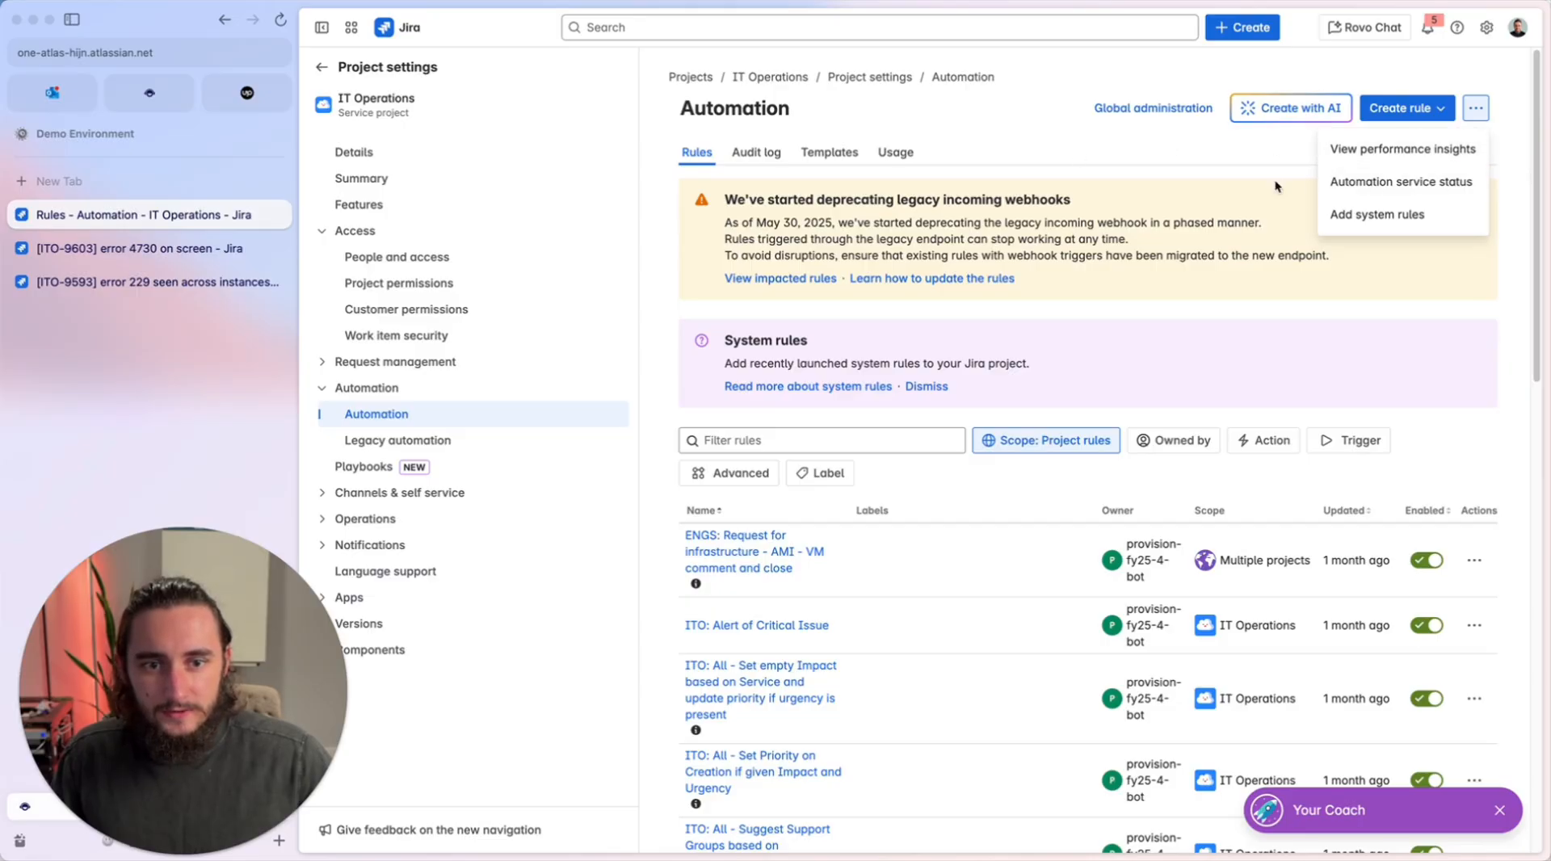
click(966, 137)
scroll(1050, 372, down, 3)
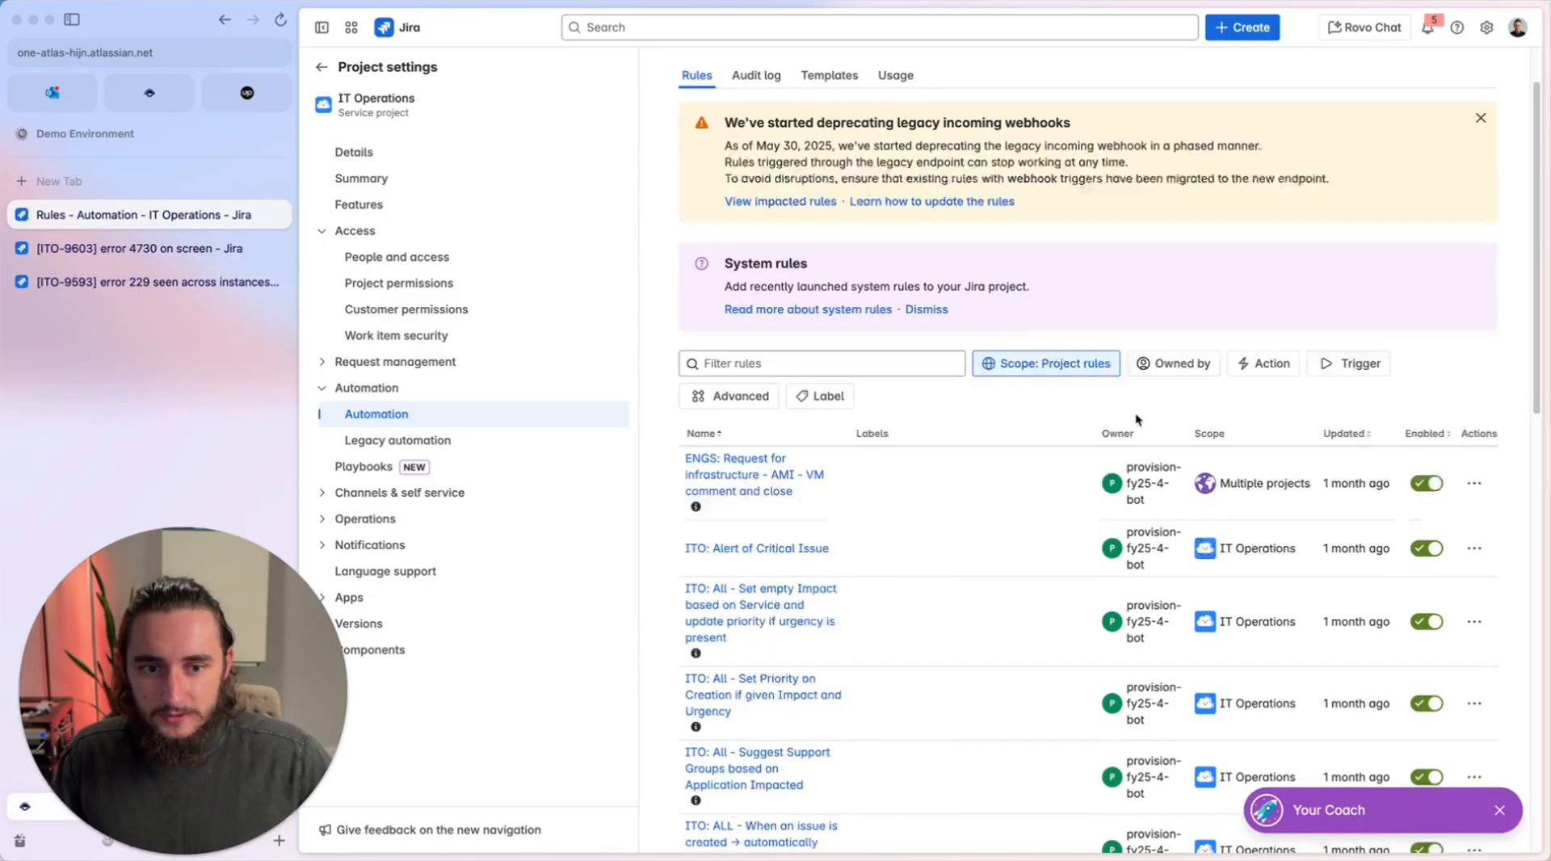
scroll(874, 375, up, 3)
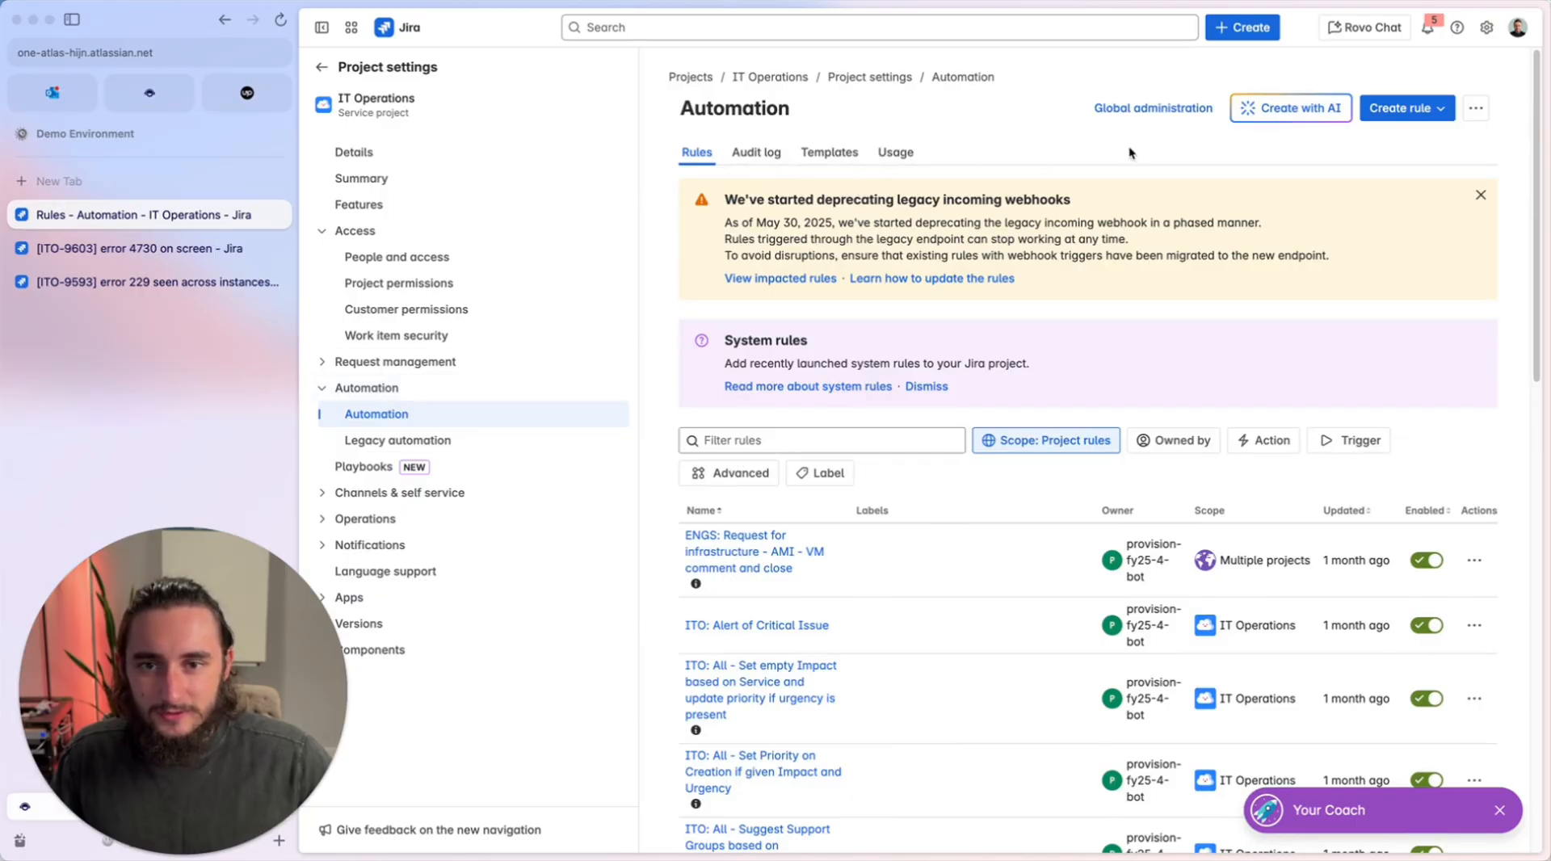
Go to the global automation administration and open the page for importing automation rules from a JSON file.
click(1477, 108)
click(1035, 110)
click(1120, 114)
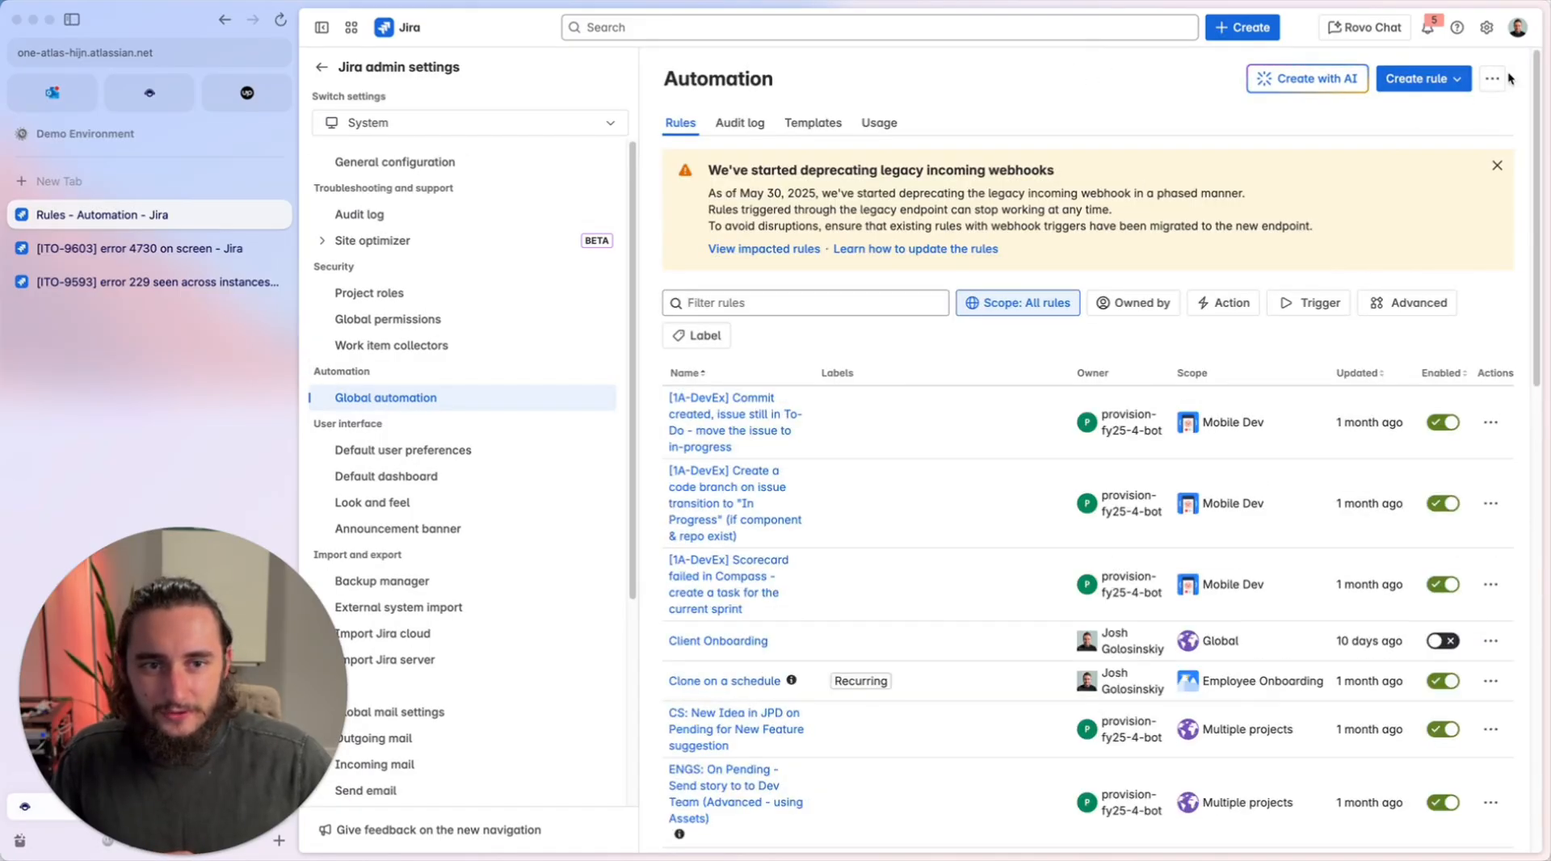
click(1492, 79)
click(1381, 185)
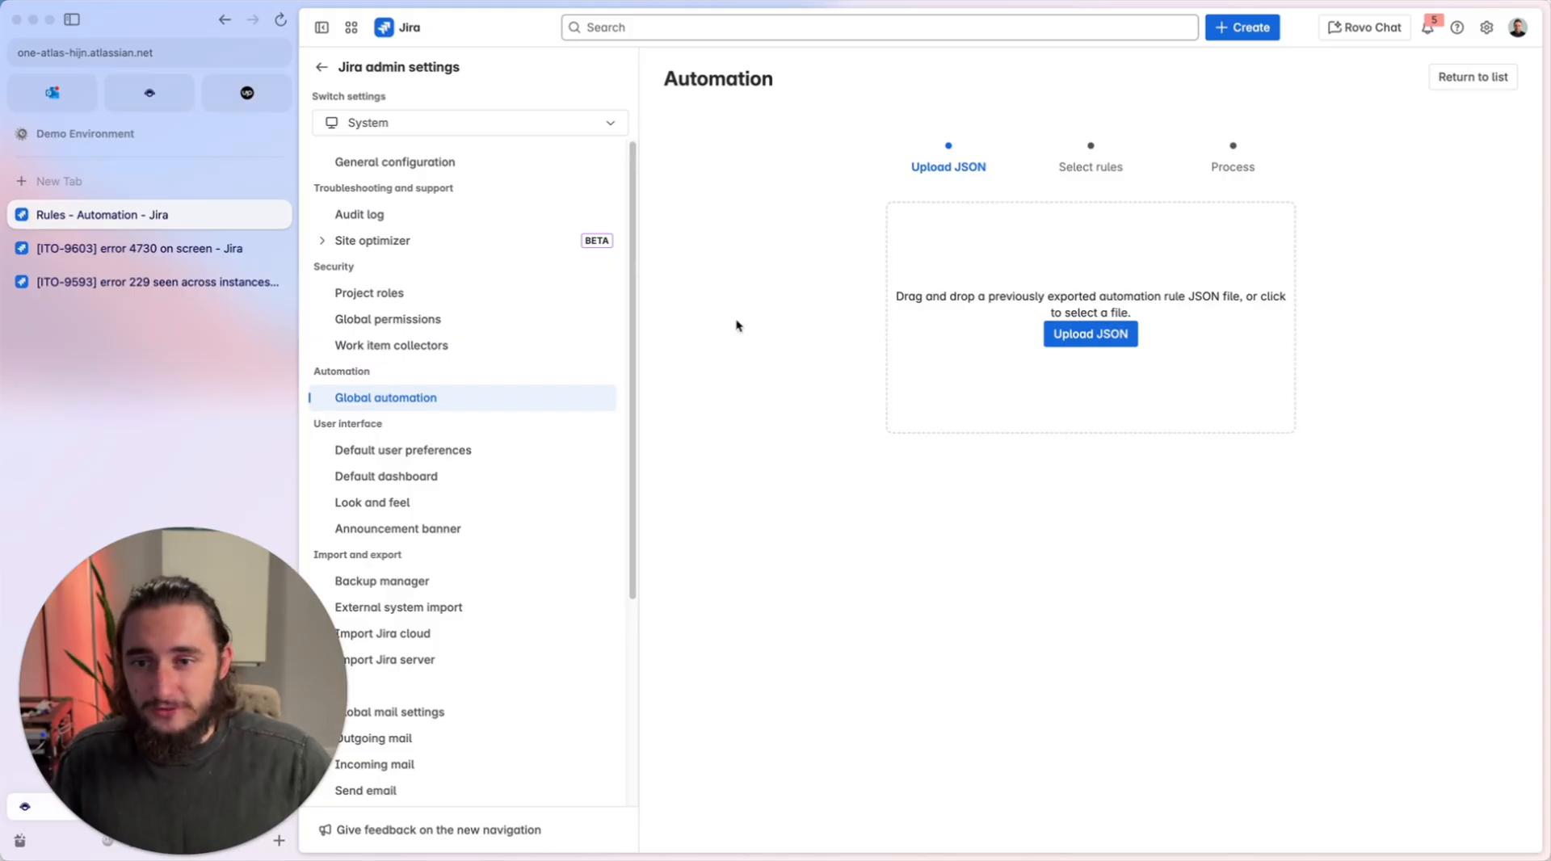
Leave the rule import page and return to the IT Operations project's automation rules list.
click(154, 281)
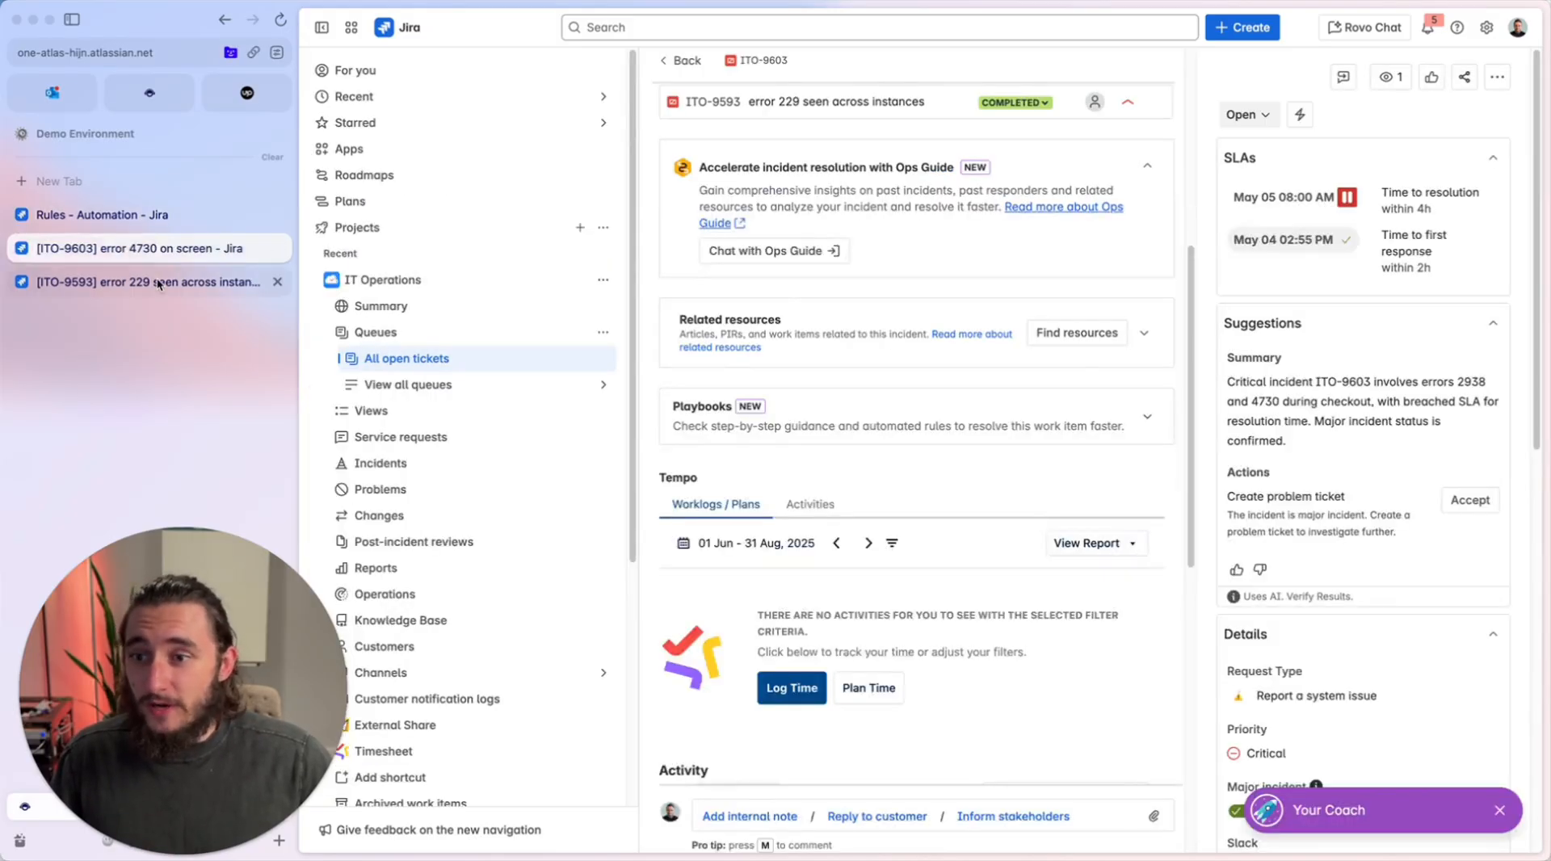
click(151, 219)
key(Escape)
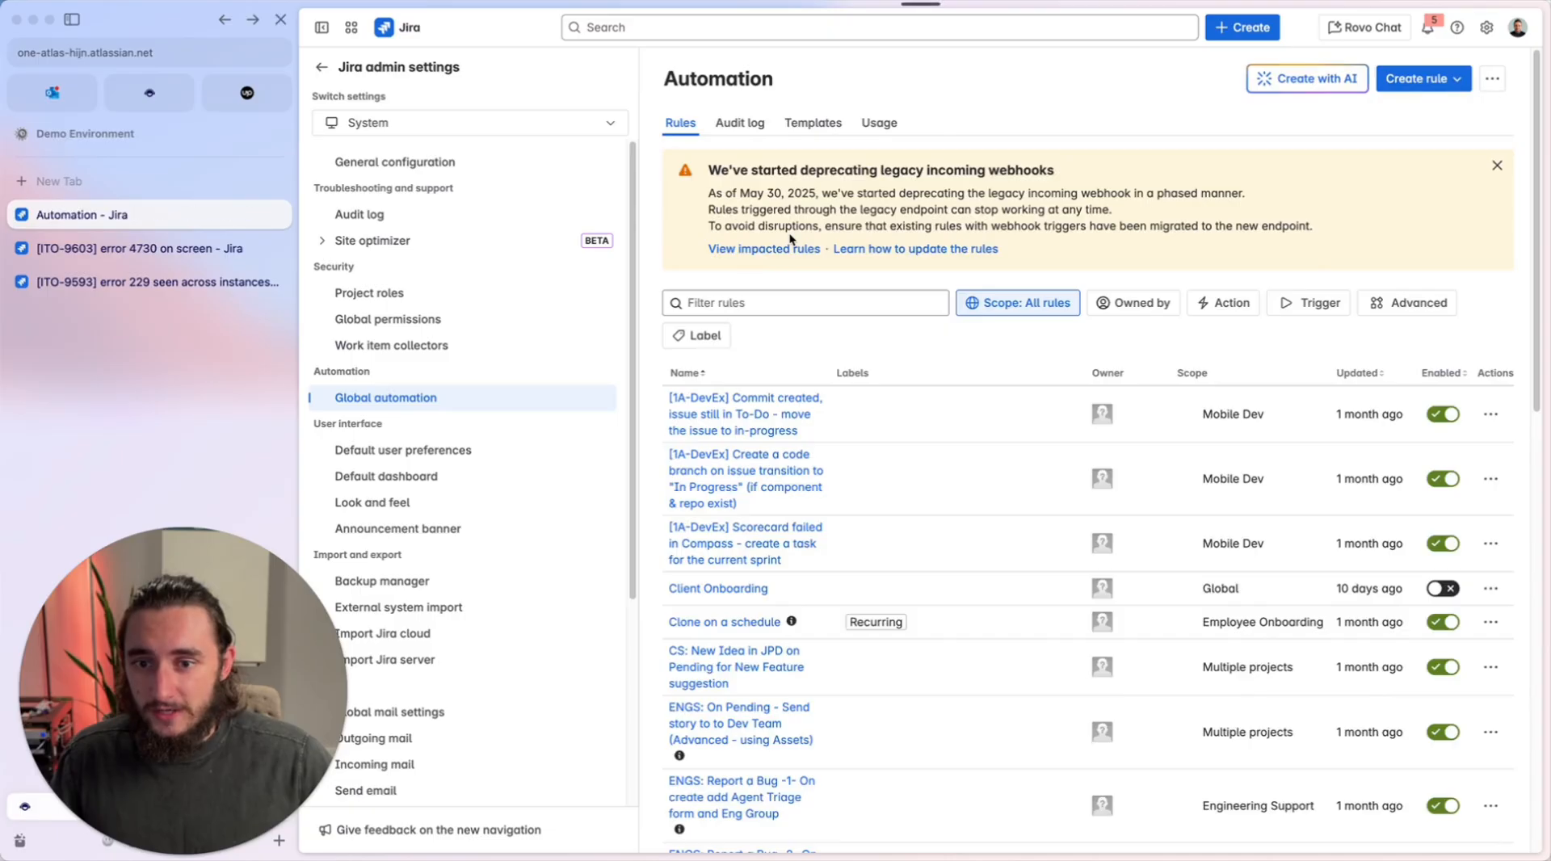
key(super+bracketleft)
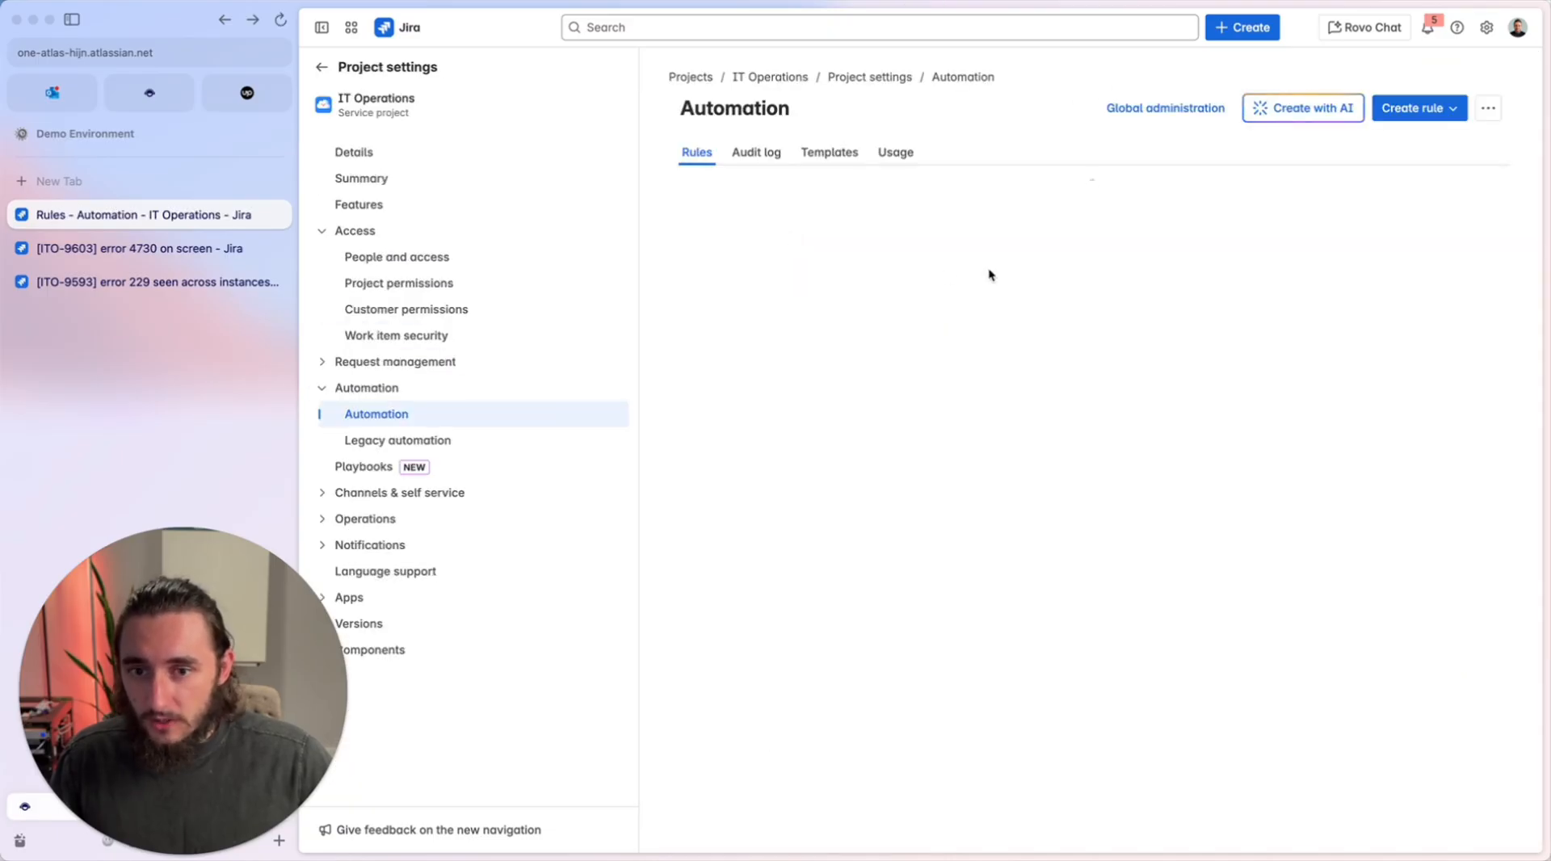
Filter the IT Operations automation rules by "merge" and open the disabled Merge This Ticket rule.
click(845, 445)
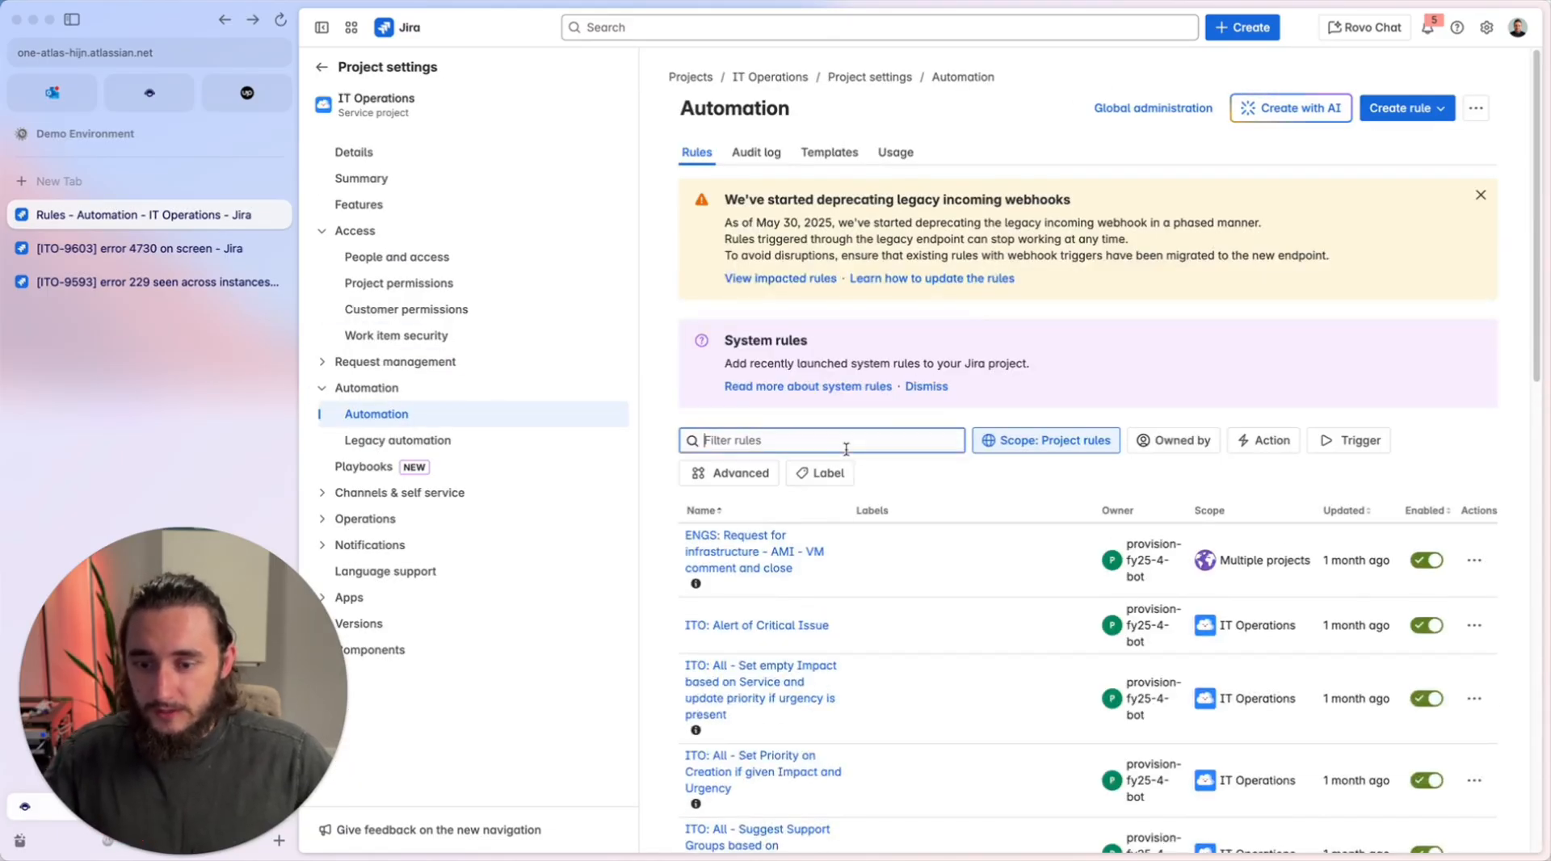
text(merge)
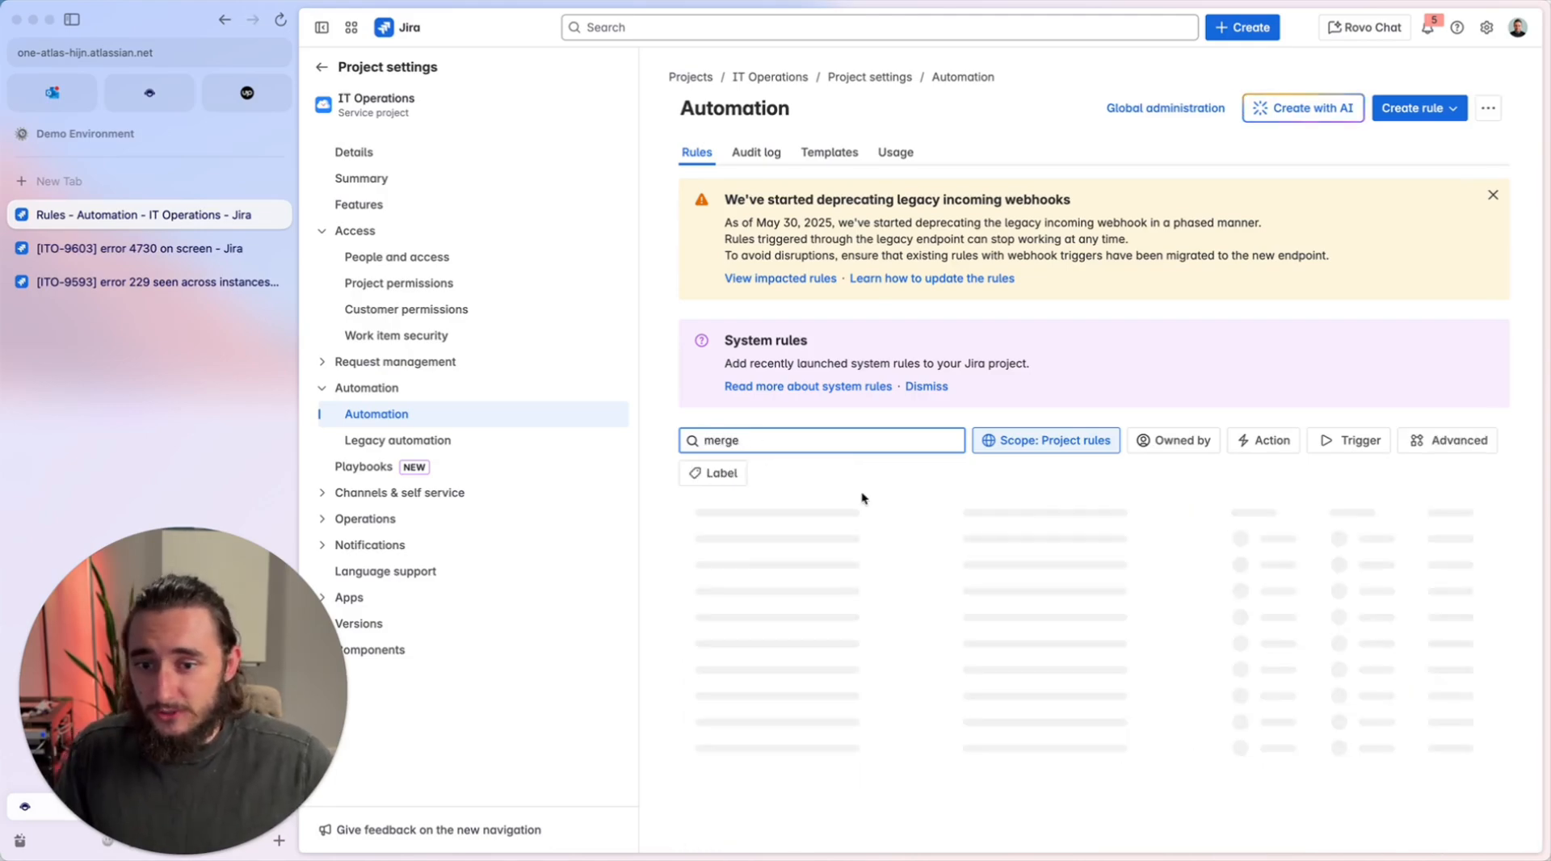
click(740, 603)
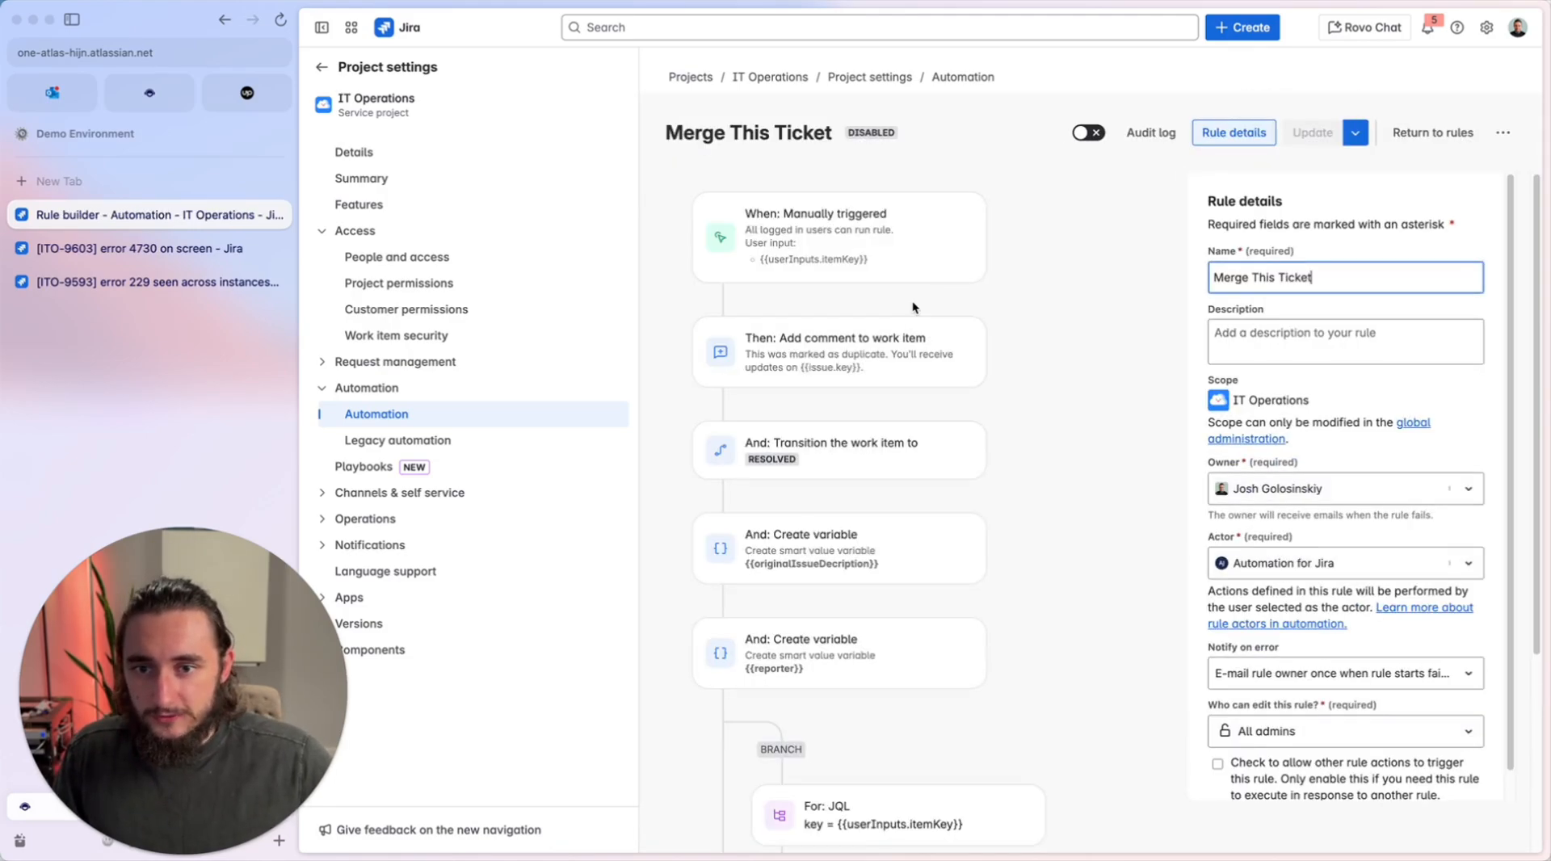
Review the Merge This Ticket rule's trigger, comment, transition, variable and branch components, and open its rule details.
click(849, 256)
click(856, 343)
click(862, 447)
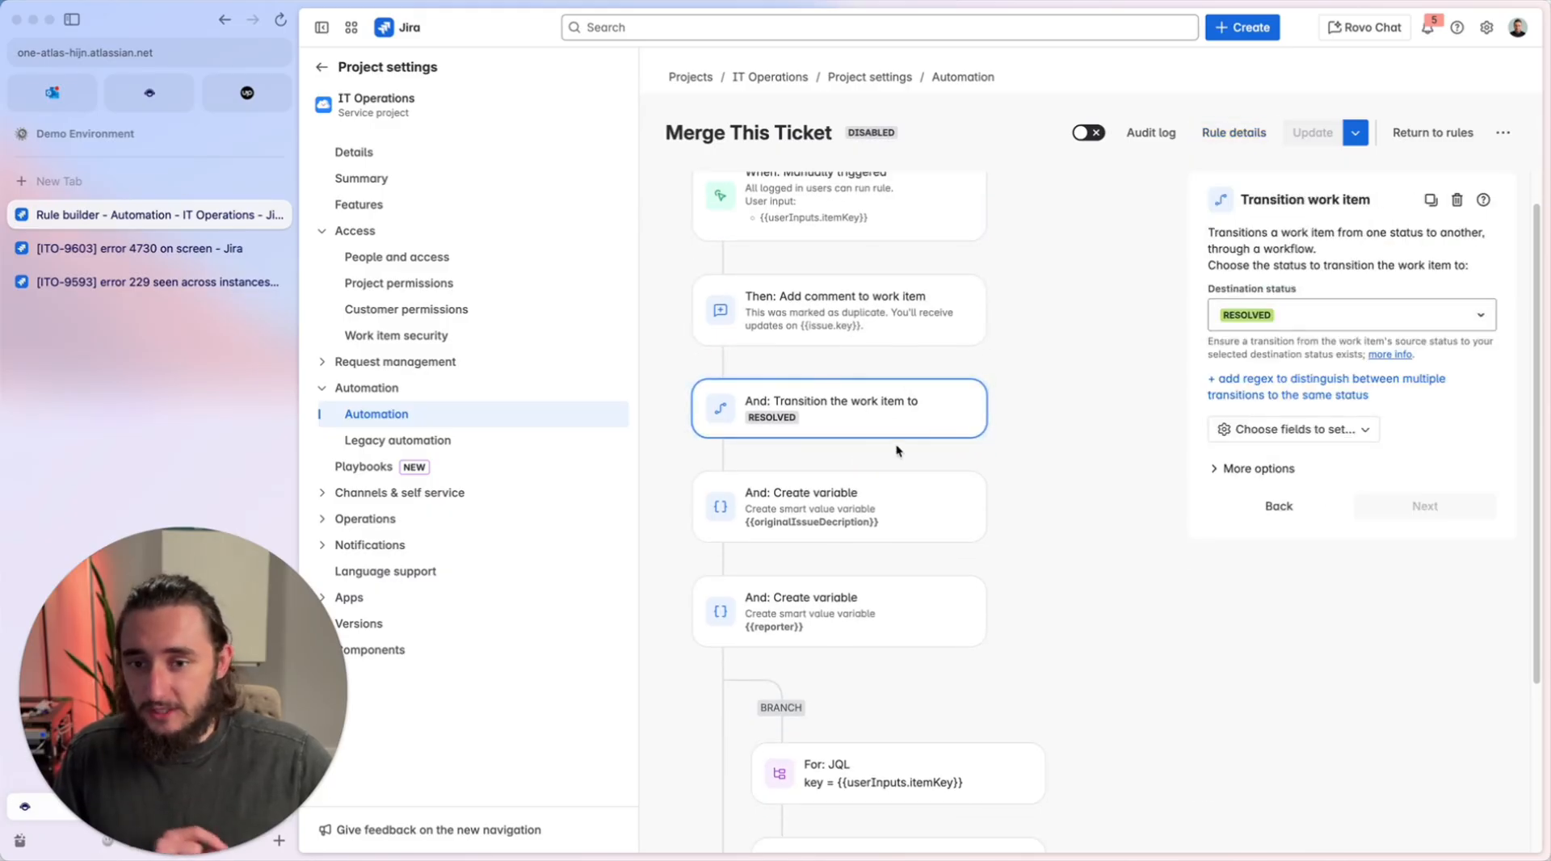
click(857, 452)
click(882, 560)
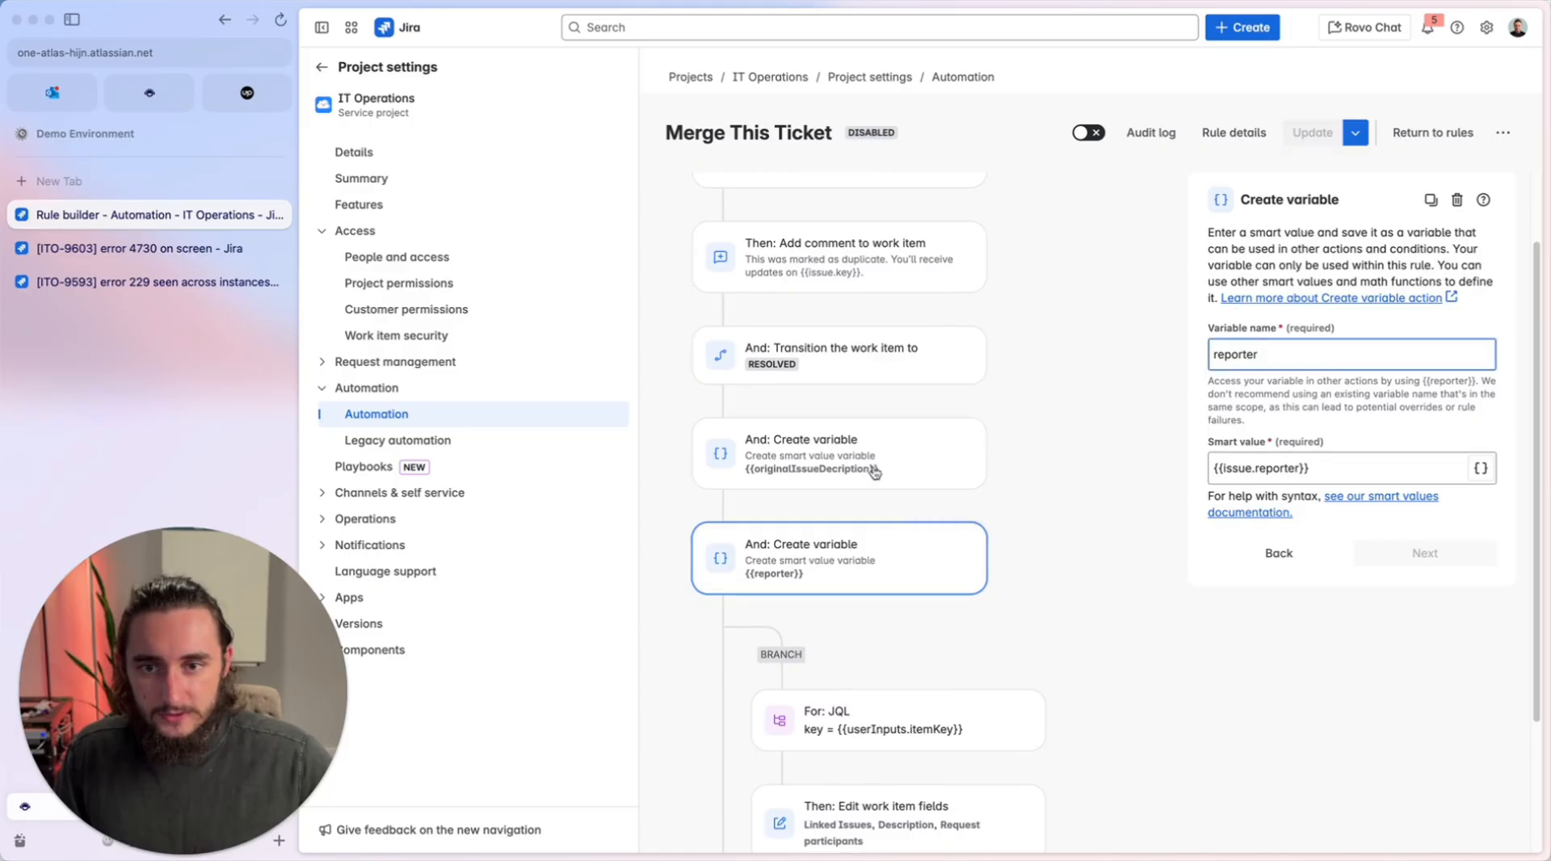
scroll(952, 481, down, 3)
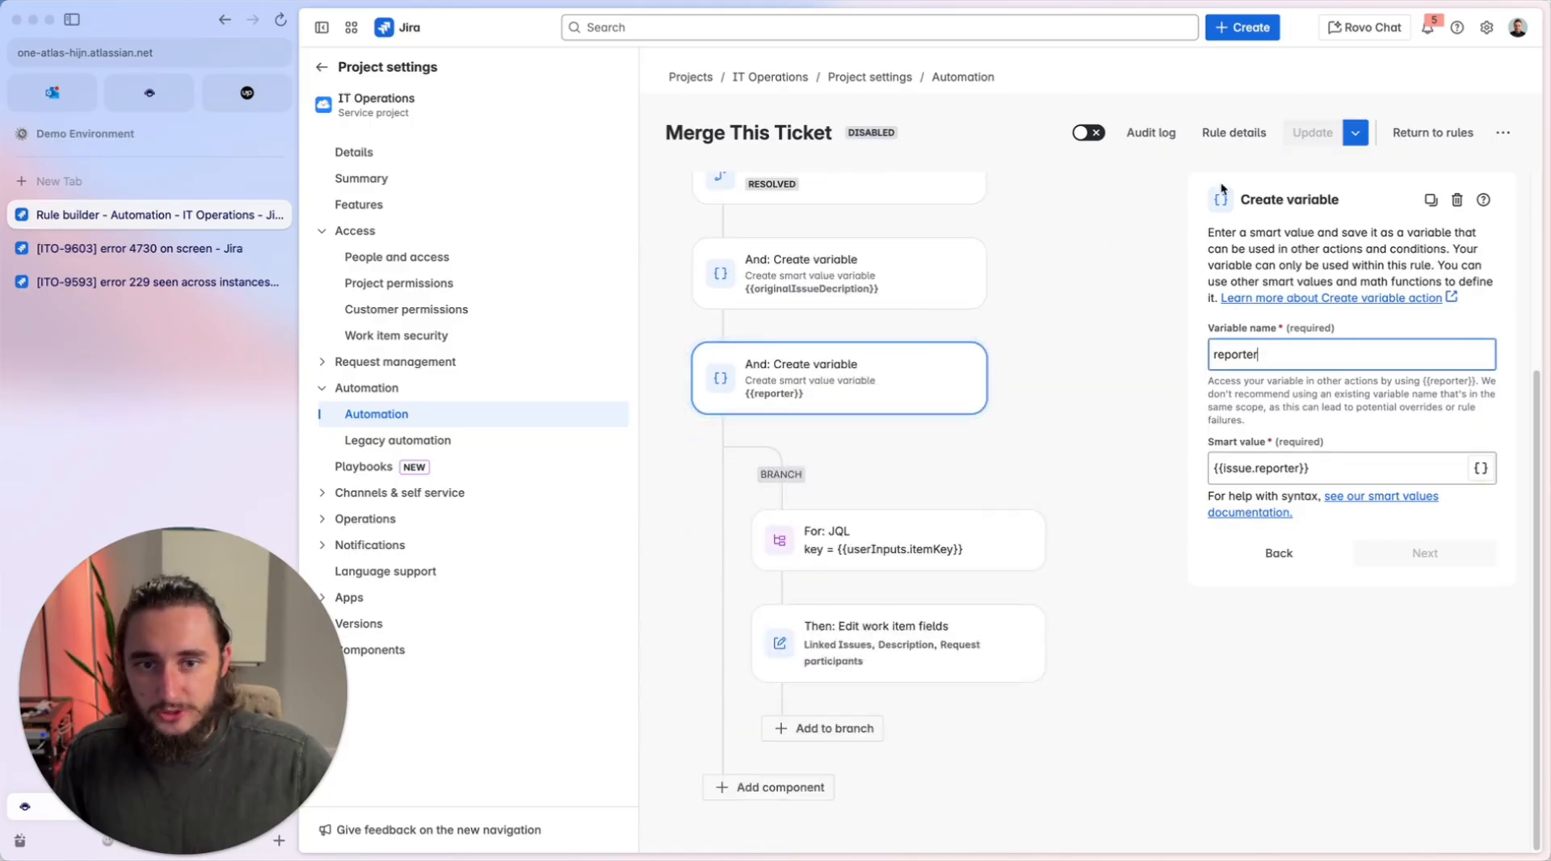
click(1234, 132)
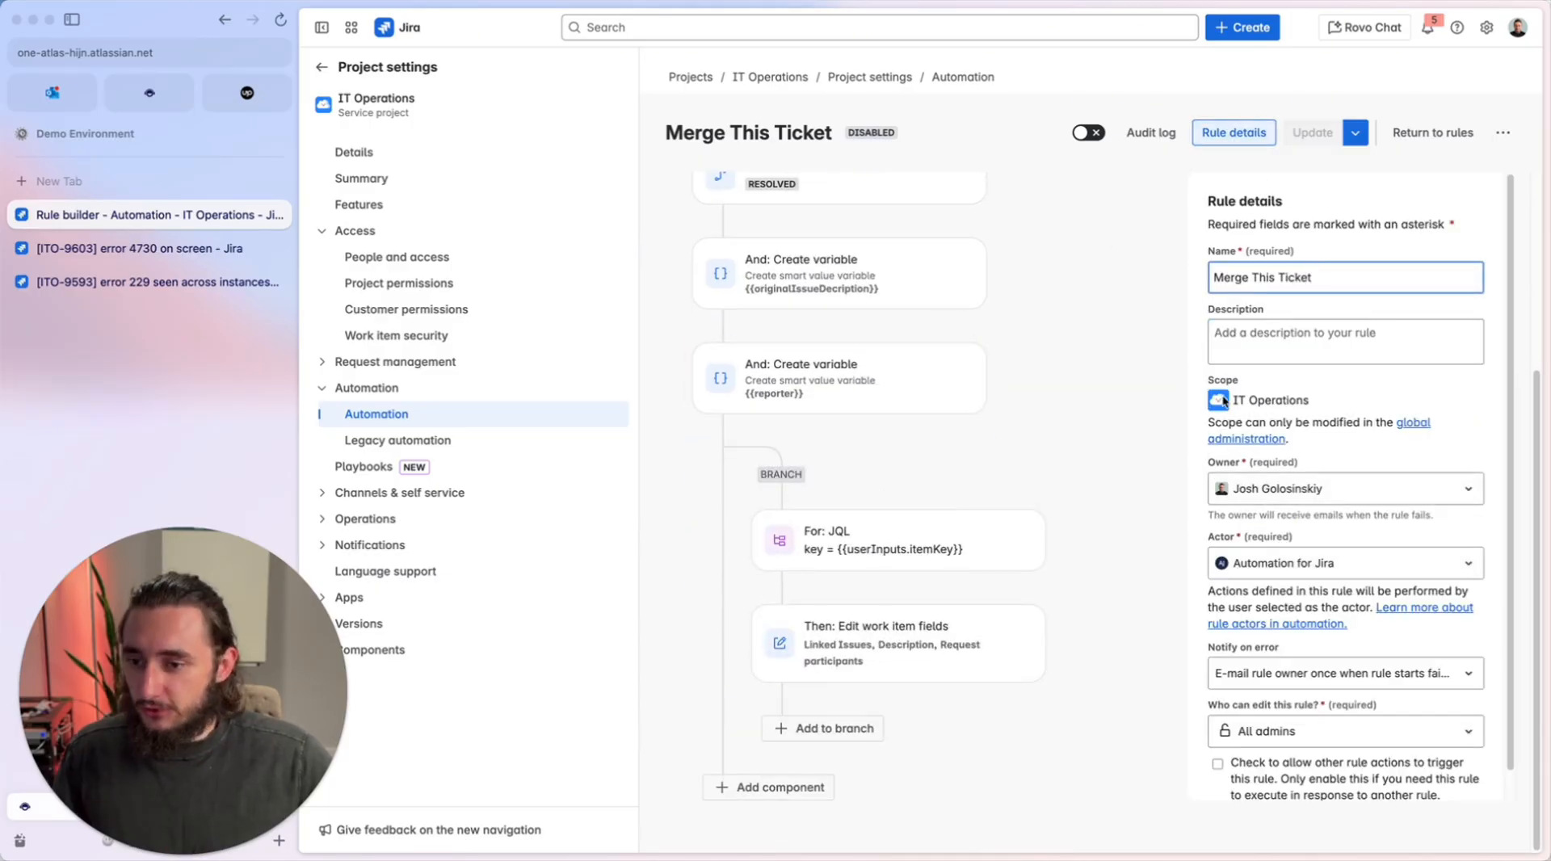